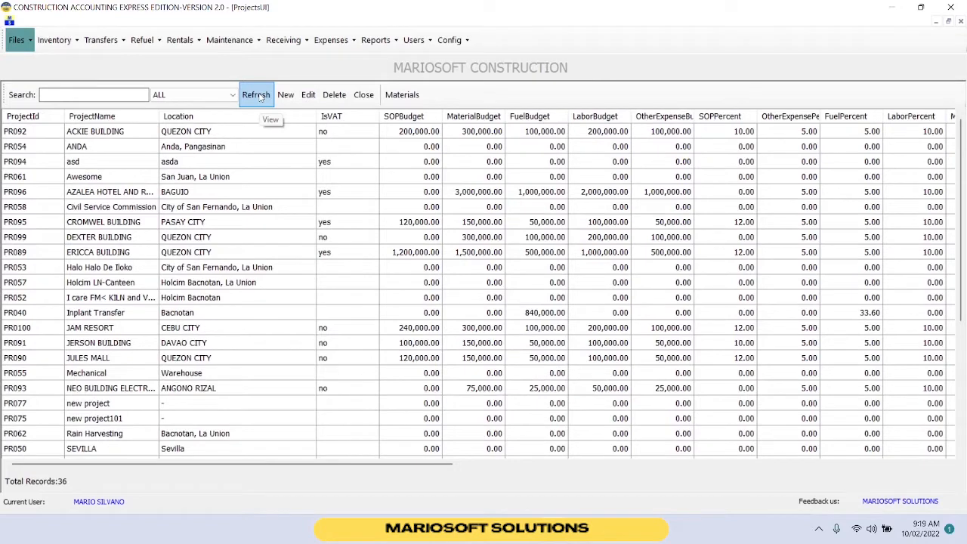
Start a new project and name it MARIOSOFT BUILDING.
click(285, 95)
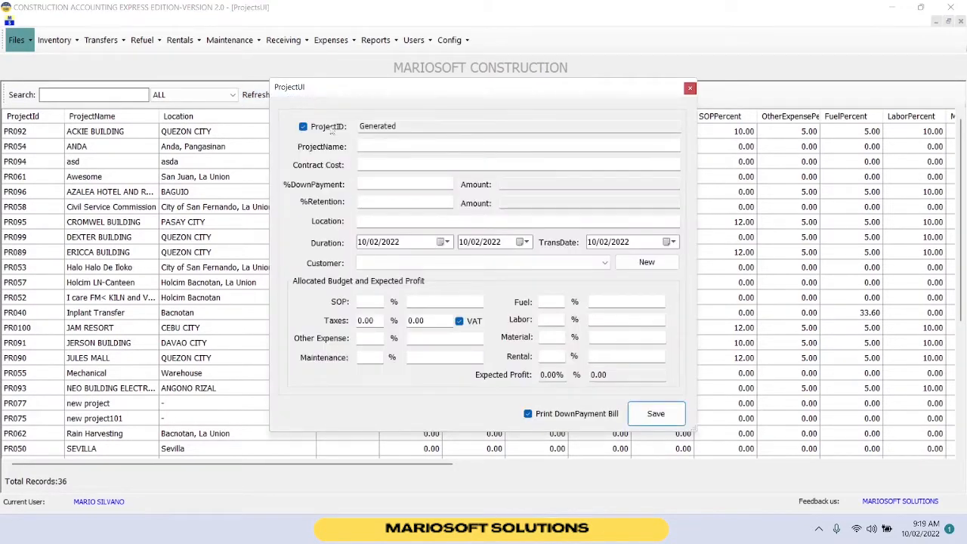
click(373, 146)
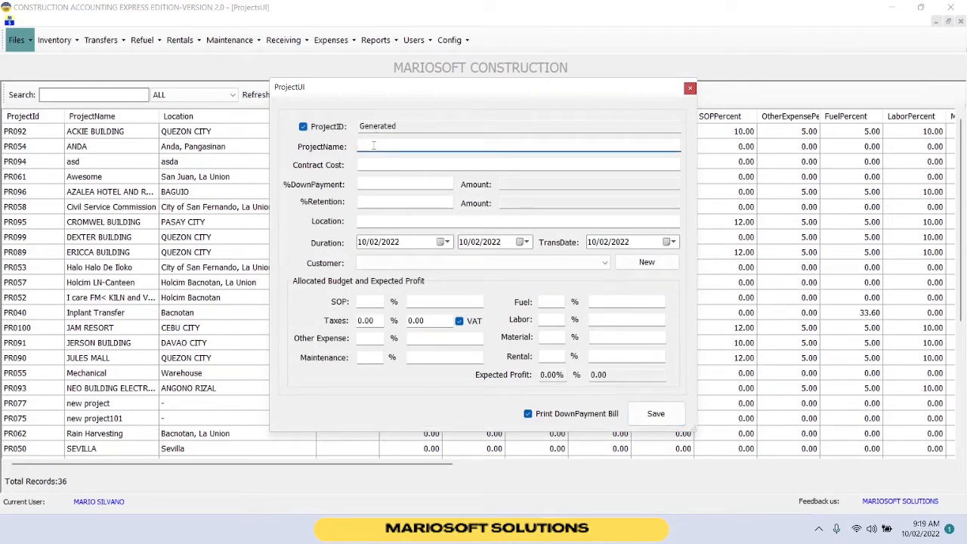
text(MARIOSOFT BUILDING)
Set the project's contract cost to 1000000 and the down payment to 30 percent.
click(383, 165)
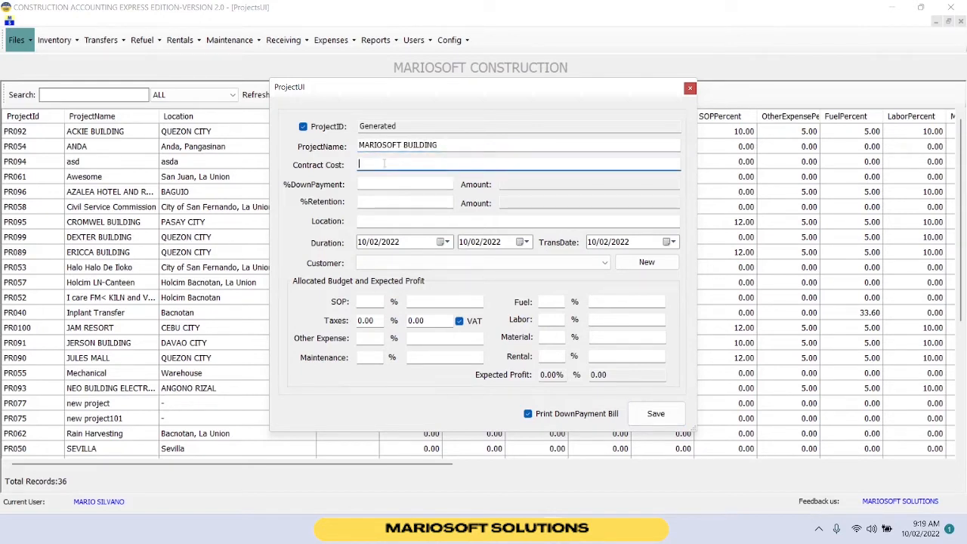
text(1000000)
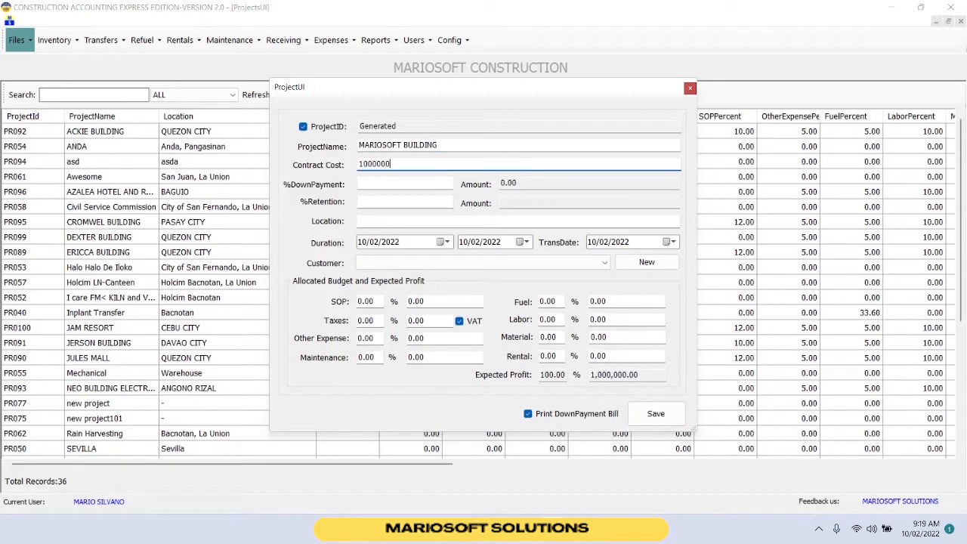
key(Tab)
text(30)
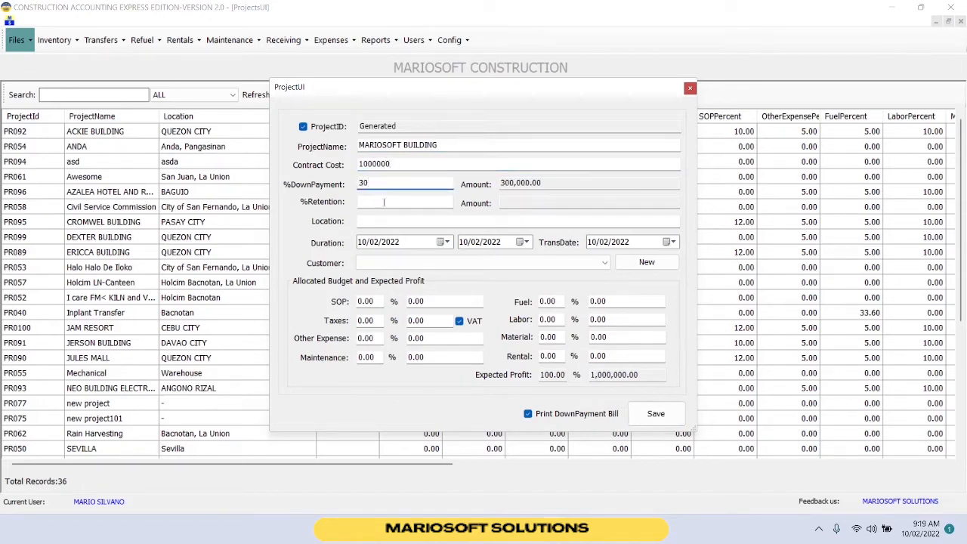
key(Tab)
Set the retention to 10 percent and the project location to GUN OB LLC.
text(10)
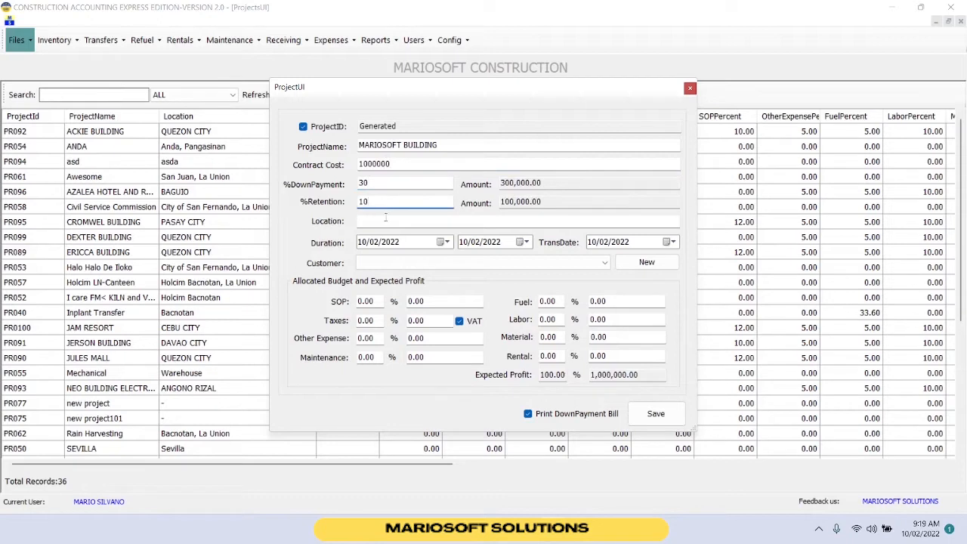
key(Tab)
text(GUN)
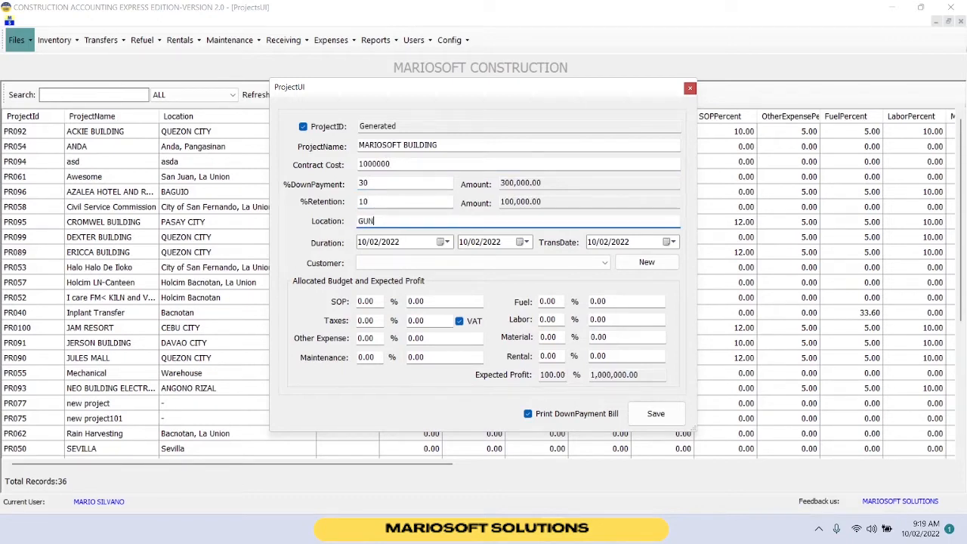
text( OB LLC)
Set the project duration from 11/02/2022 to 05/04/2024 using the date pickers.
click(442, 242)
click(490, 260)
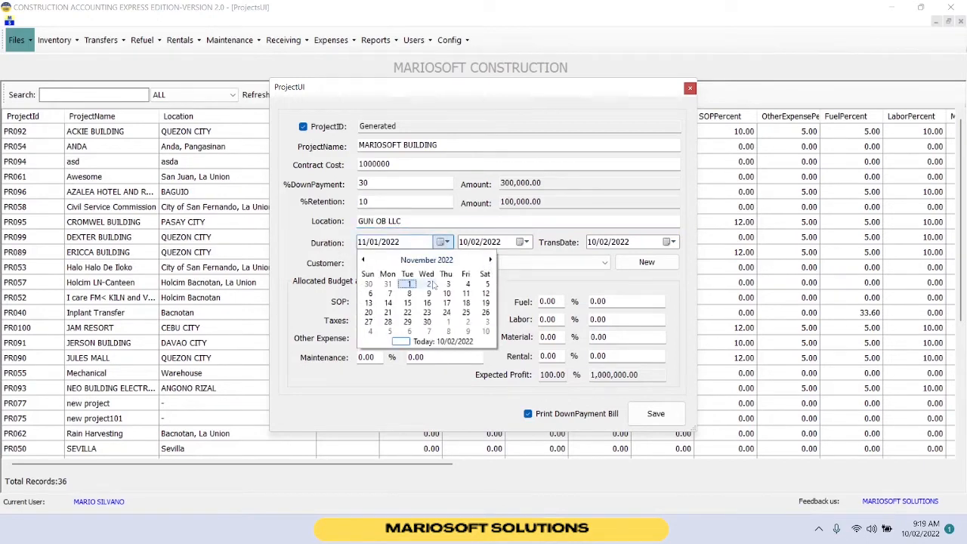
click(428, 284)
click(521, 241)
click(527, 259)
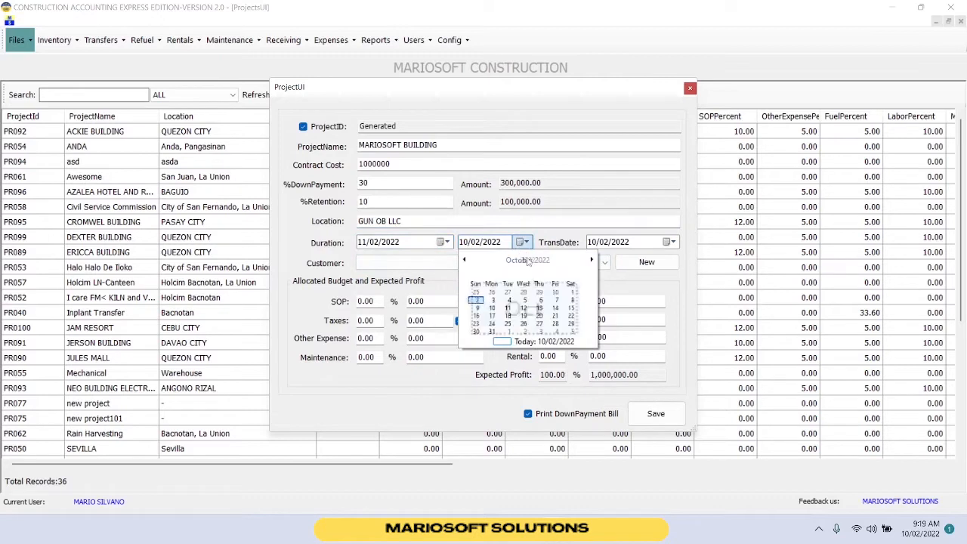
click(527, 260)
click(508, 302)
click(482, 303)
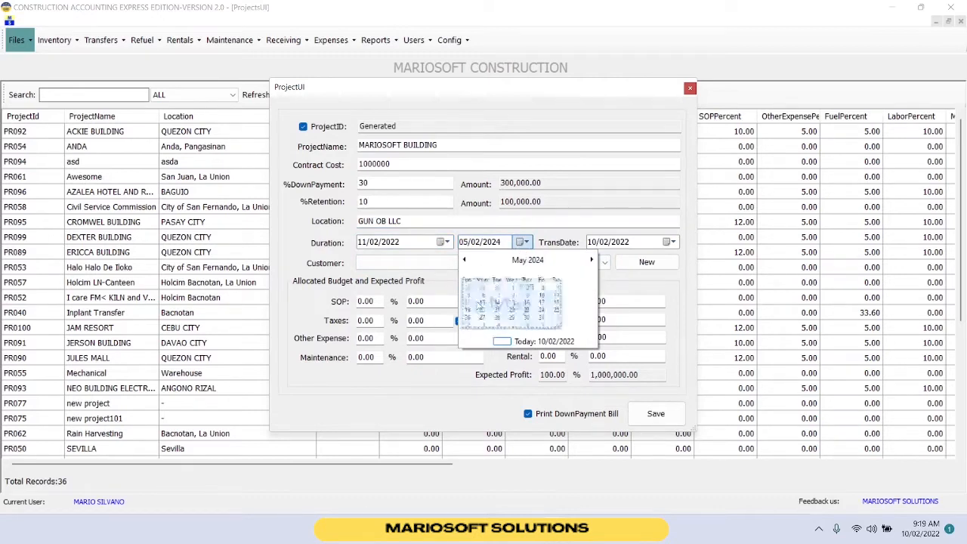
click(589, 290)
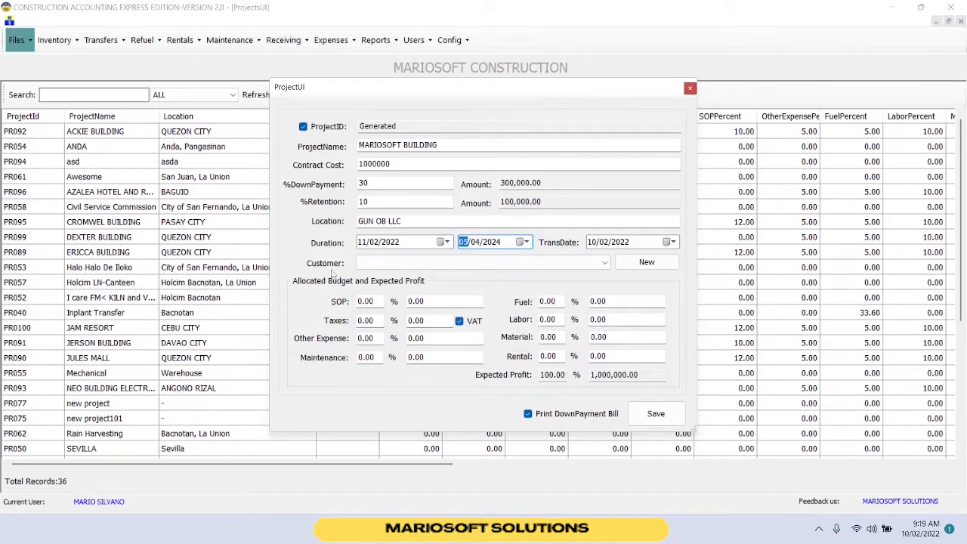
Select the project's customer from the customer list.
click(547, 270)
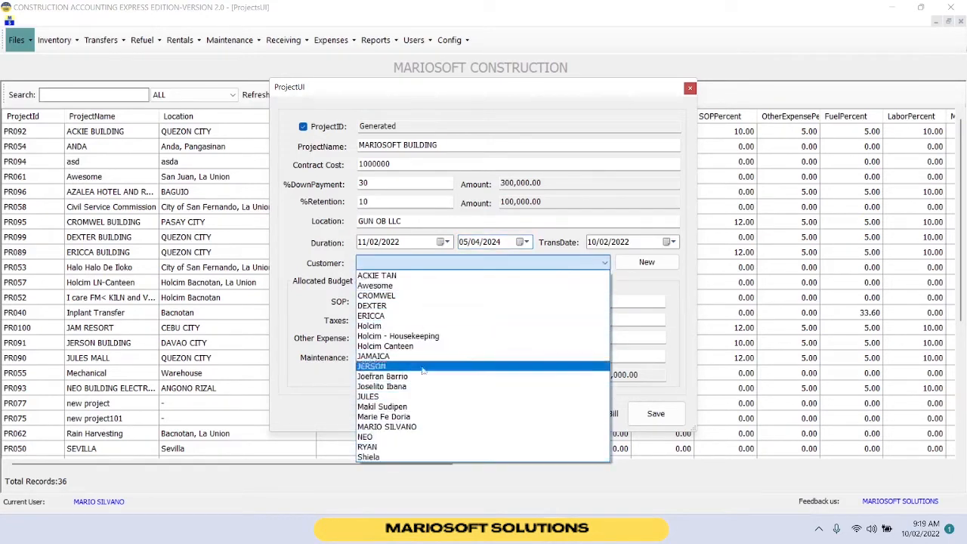
click(411, 426)
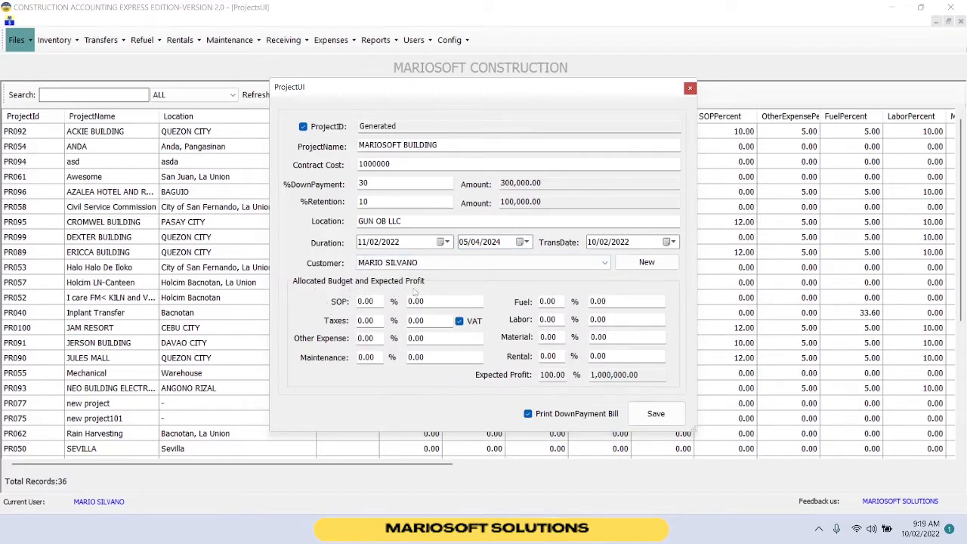
Allocate the budget percentages: SOP 12, Taxes 4, Other Expense 5, and Maintenance 5.
click(379, 301)
text(12)
click(378, 320)
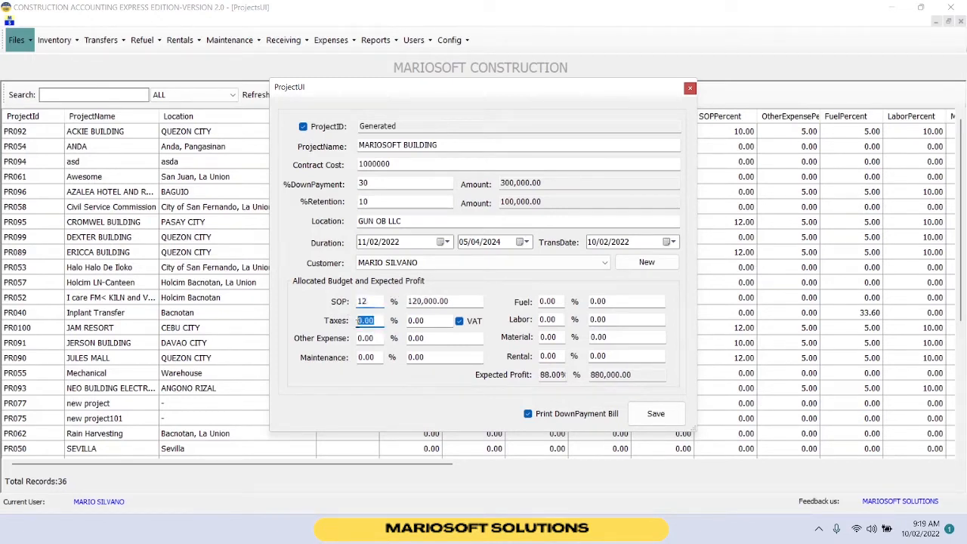
text(4)
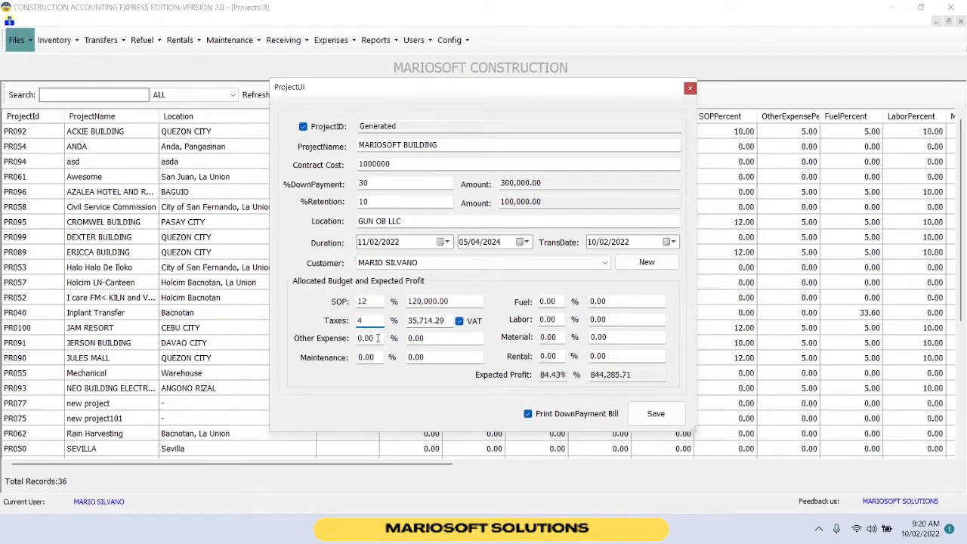
click(378, 337)
text(5)
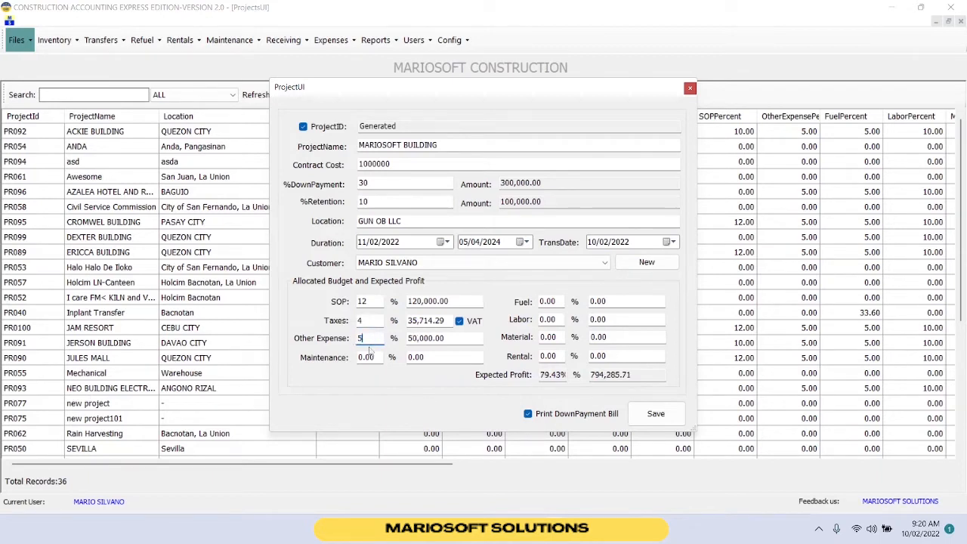
click(375, 356)
text(5)
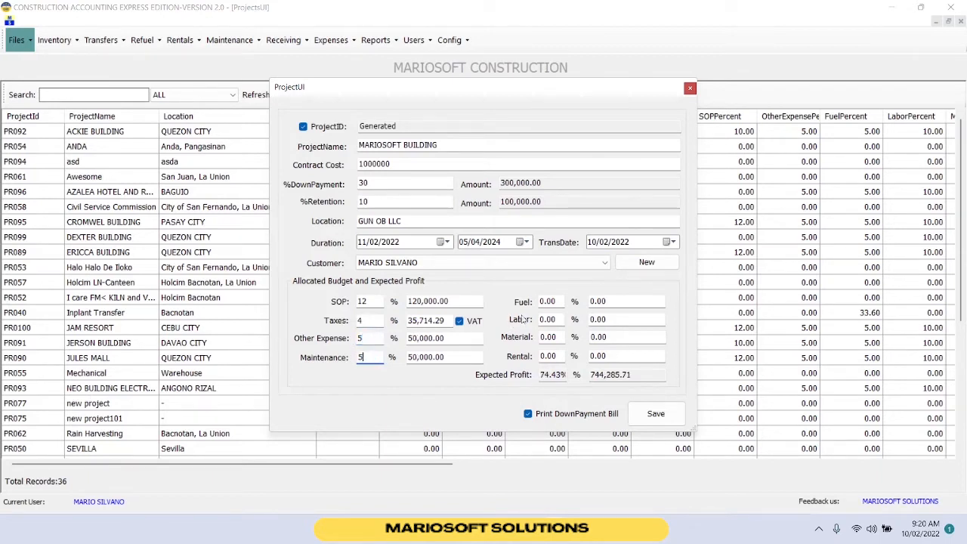
Allocate the remaining budget percentages: Fuel 5, Labor 10, Material 15, and Rental 5.
click(548, 301)
text(5)
click(560, 319)
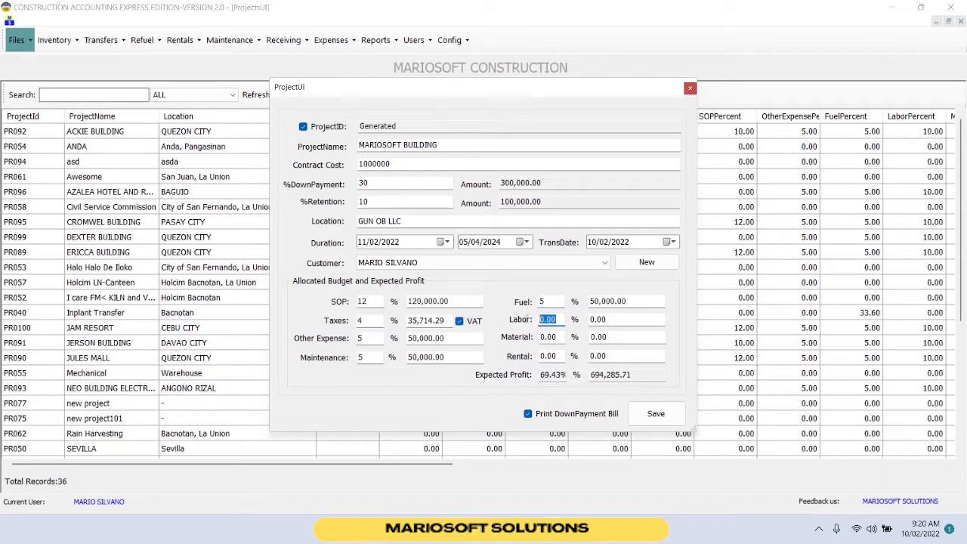
text(10)
click(549, 337)
text(15)
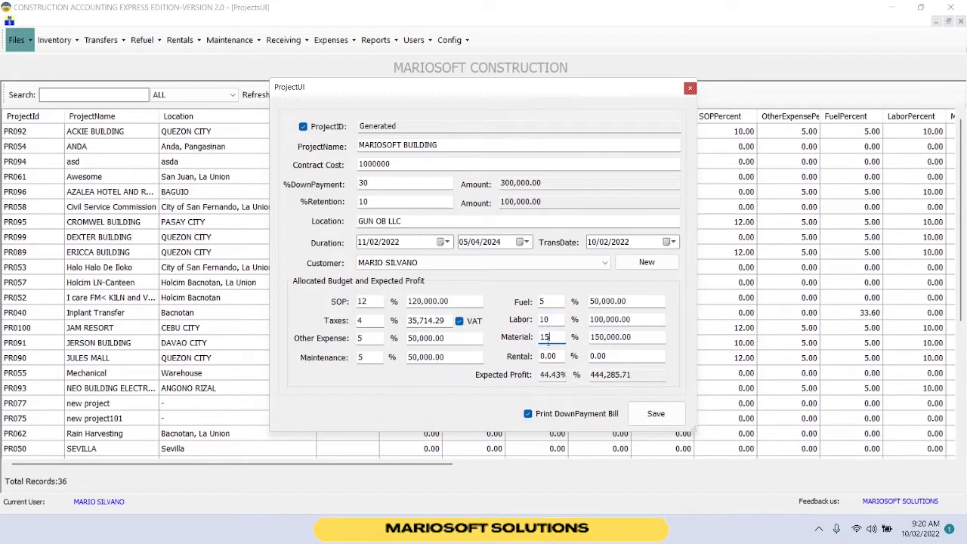
click(561, 355)
text(5)
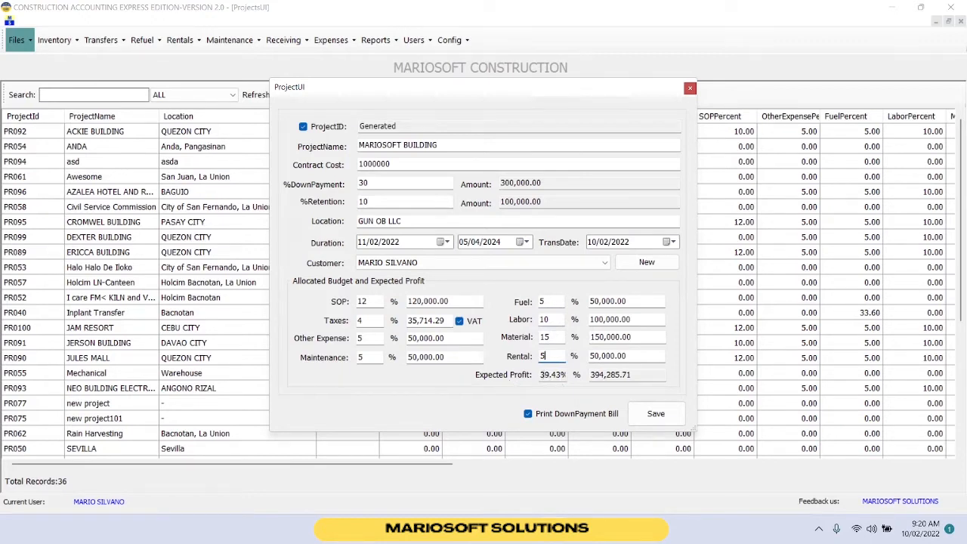
Save the new project and open the export options of the resulting billing receipt.
drag(542, 374, 568, 376)
click(643, 412)
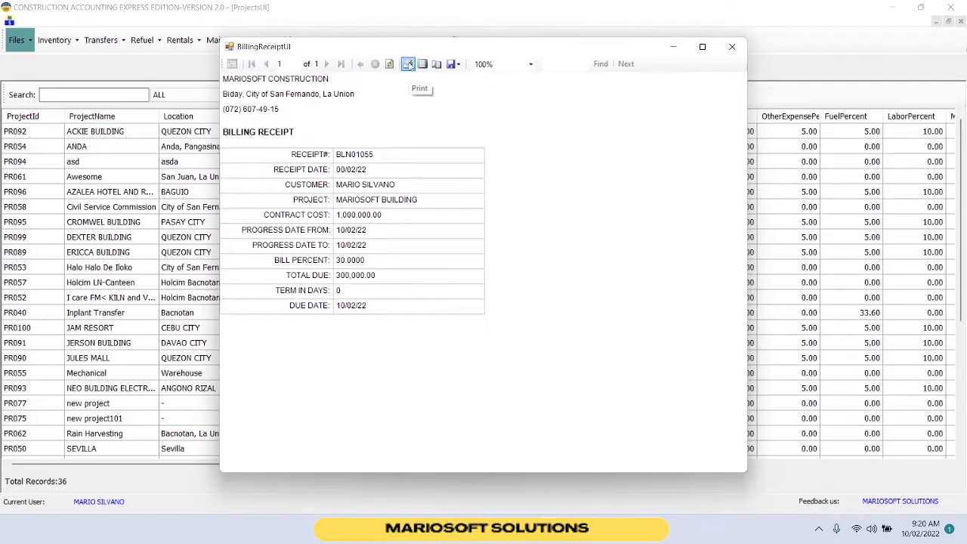
click(455, 65)
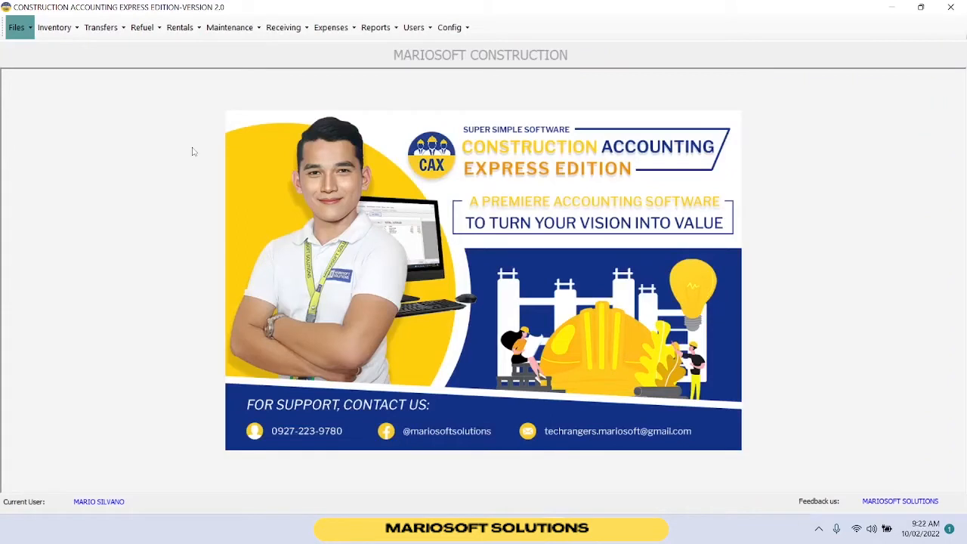
Open the items list, start a new item, and set its item type to Material.
click(16, 27)
click(36, 61)
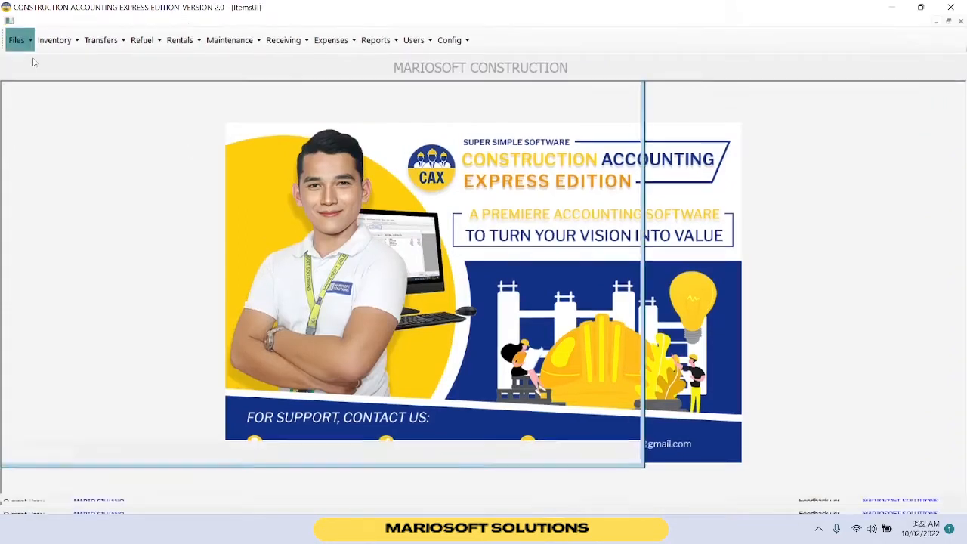
click(161, 95)
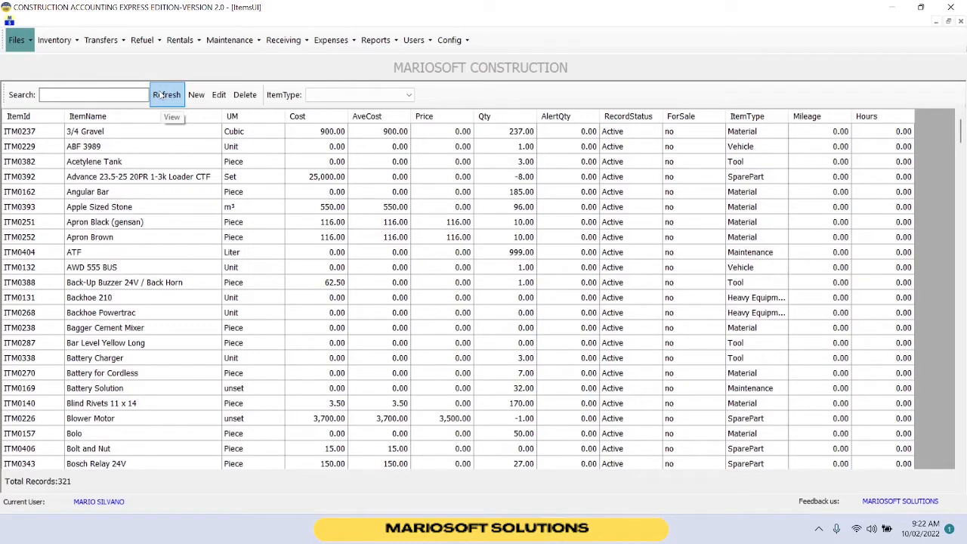
click(196, 94)
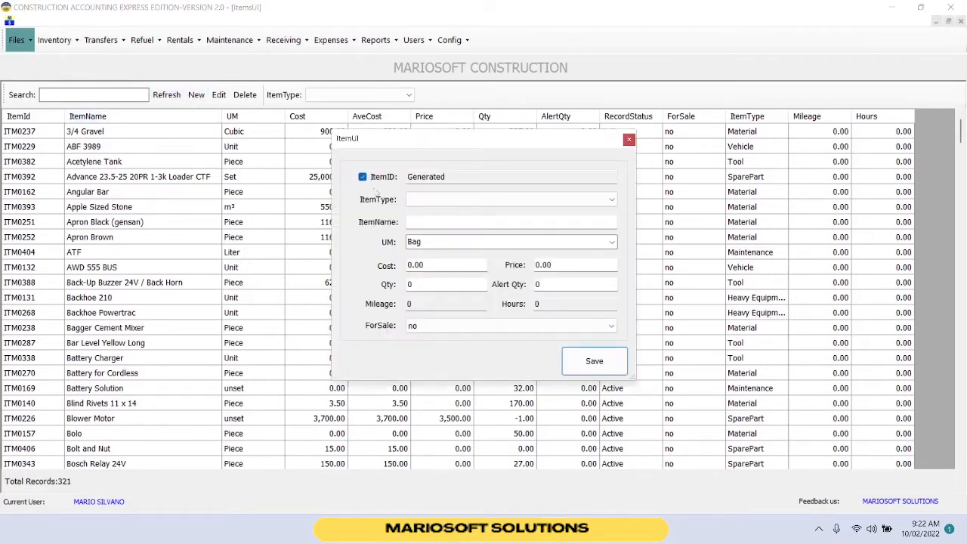
click(433, 199)
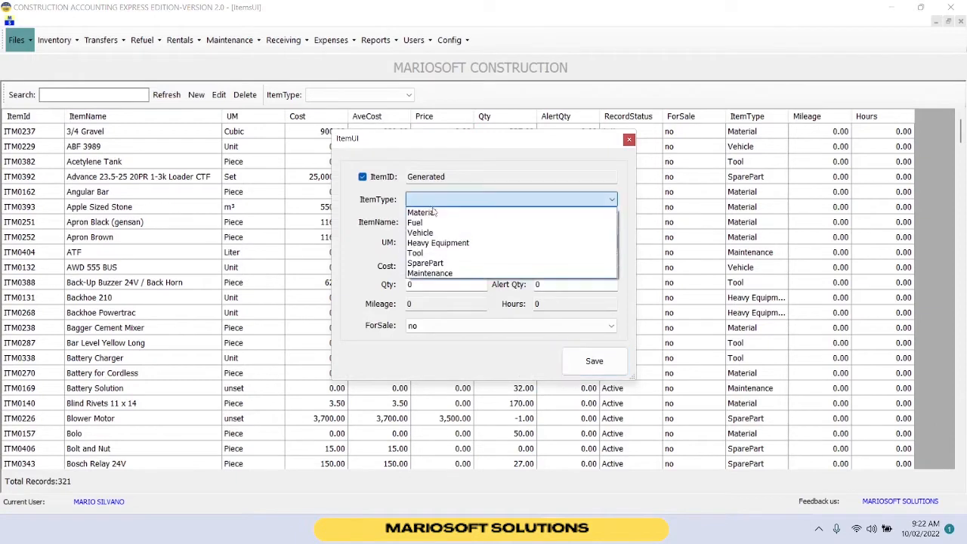
click(433, 212)
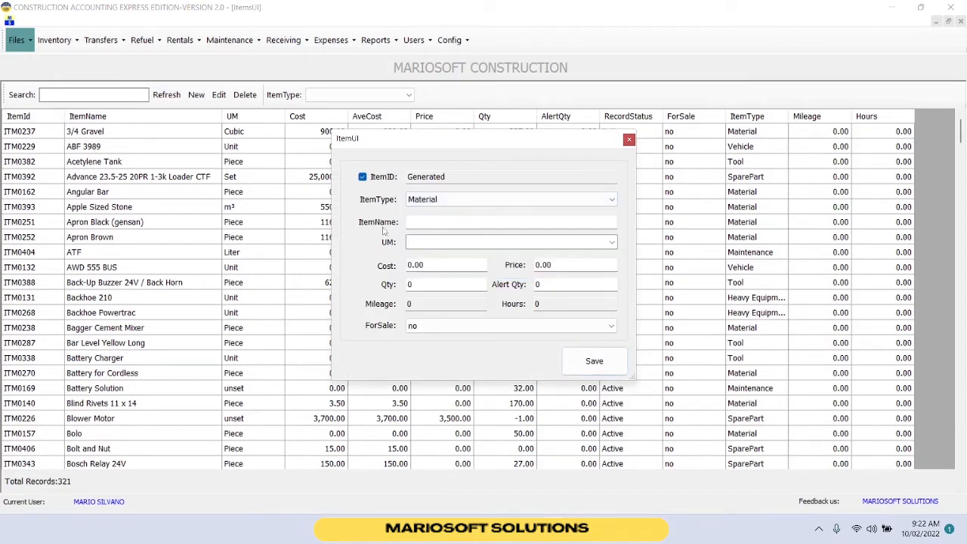
Name the new item MARBLE TILE.
click(435, 225)
text(MAR)
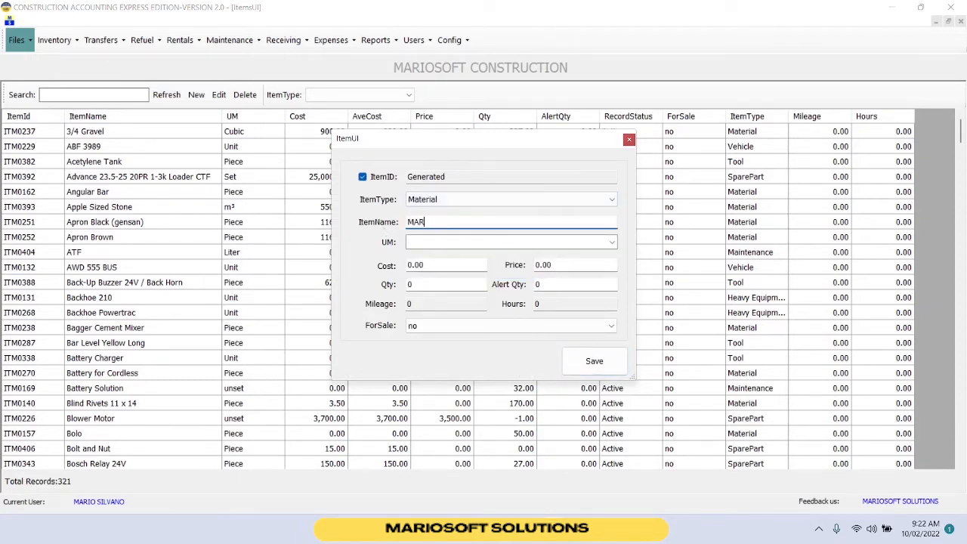
text(BLE TIME)
key(BackSpace)
key(BackSpace)
text(LE)
Set the item's unit of measure to PC.
click(501, 241)
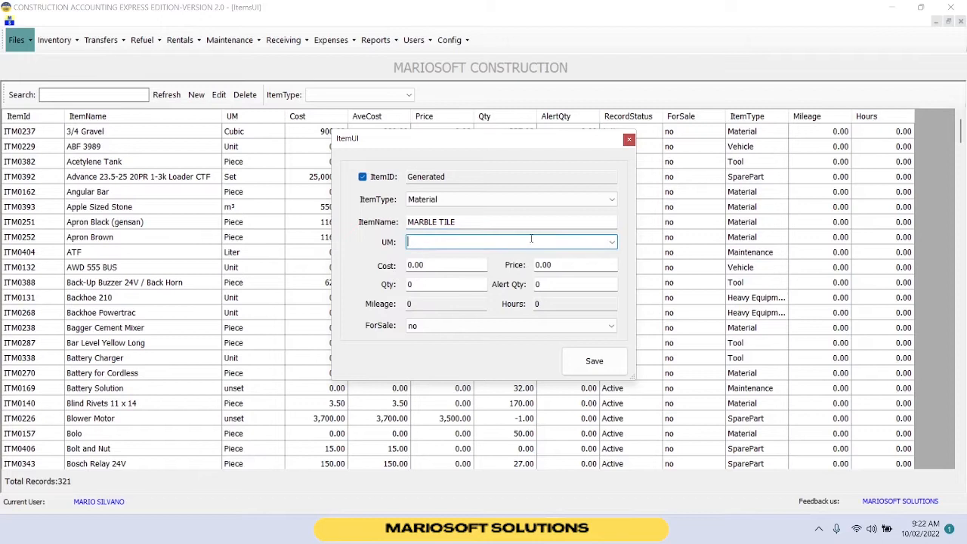
click(612, 242)
click(423, 346)
key(Tab)
key(Tab)
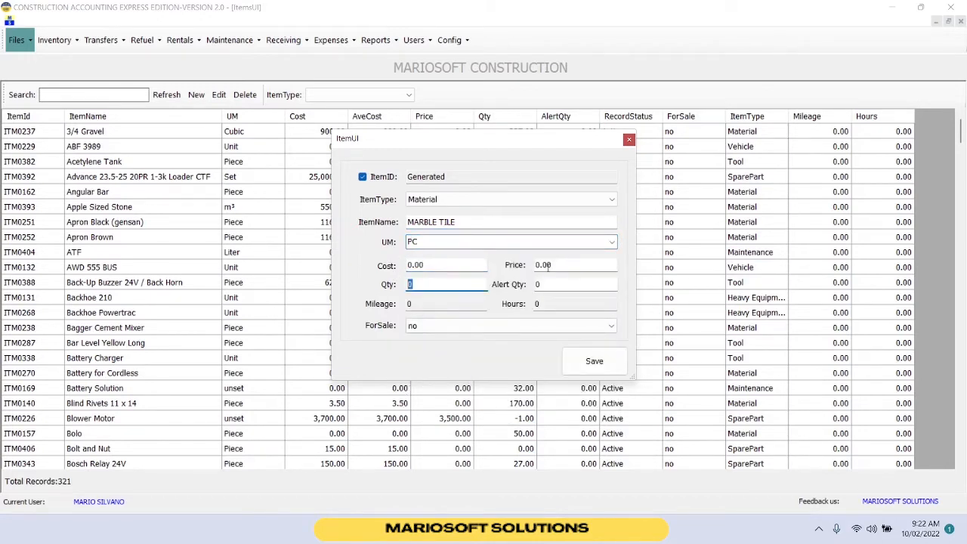
key(Tab)
key(Tab)
Mark the item as for sale by setting ForSale to yes.
click(412, 327)
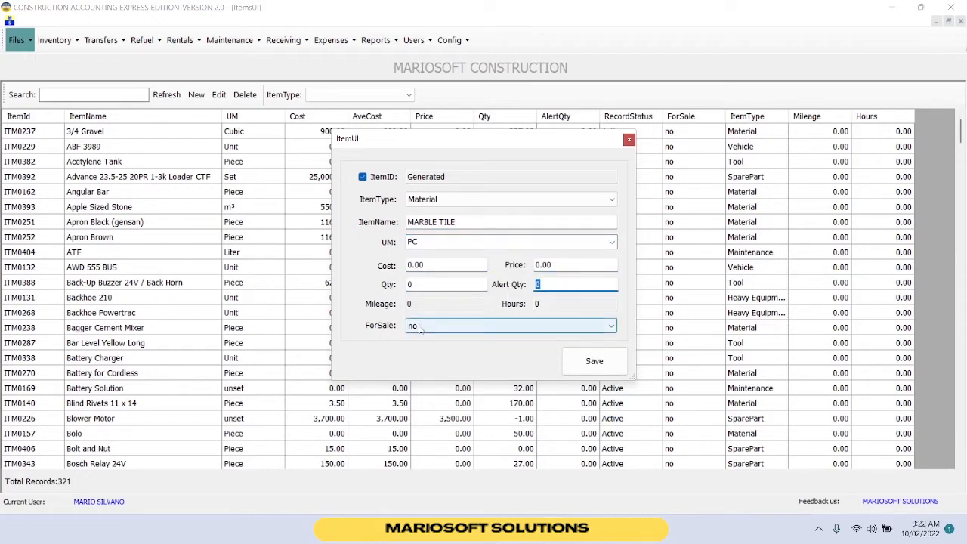
click(422, 340)
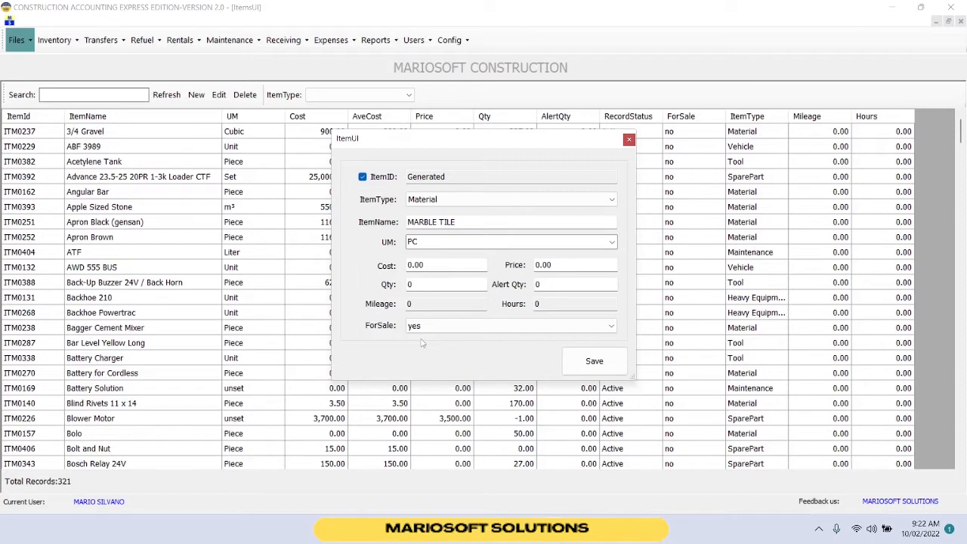
click(425, 328)
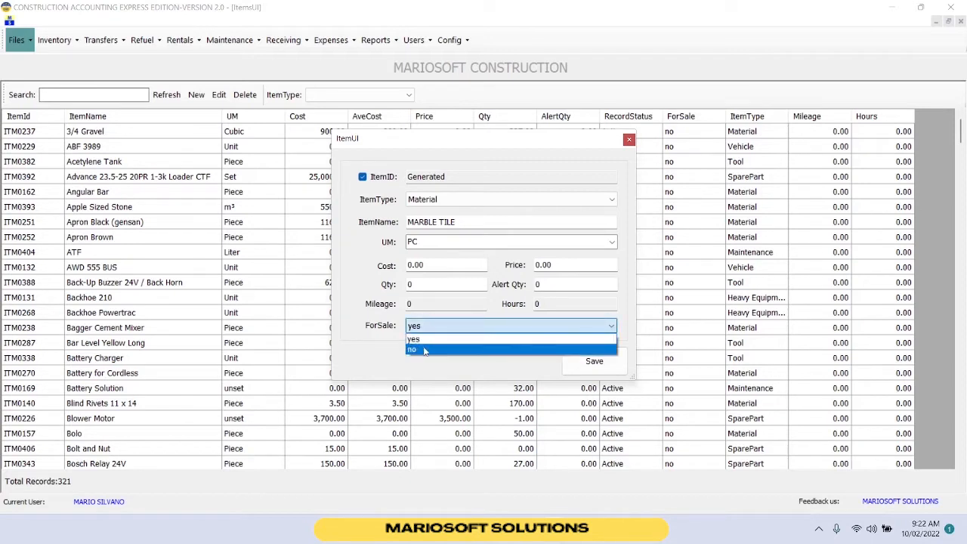
click(423, 340)
Save the new item and acknowledge the confirmation.
click(582, 364)
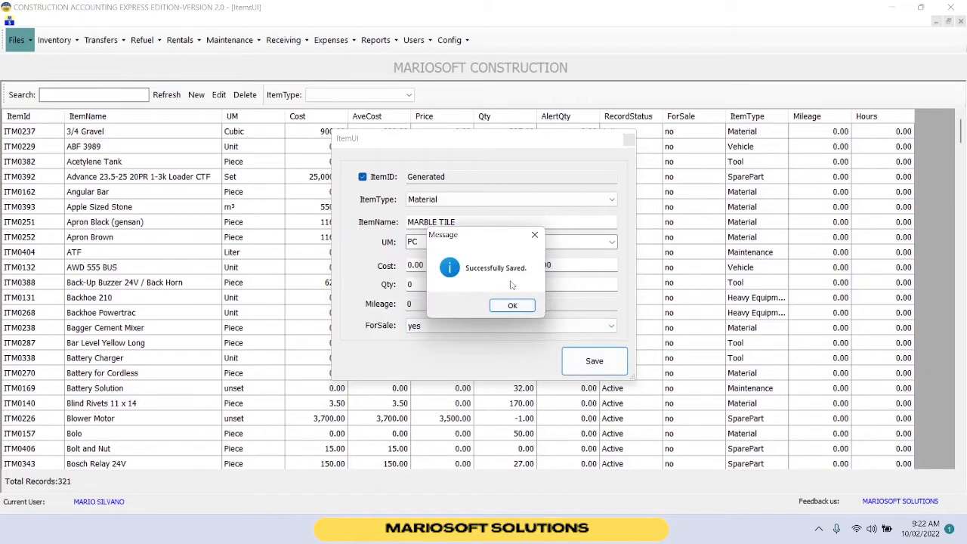
click(512, 305)
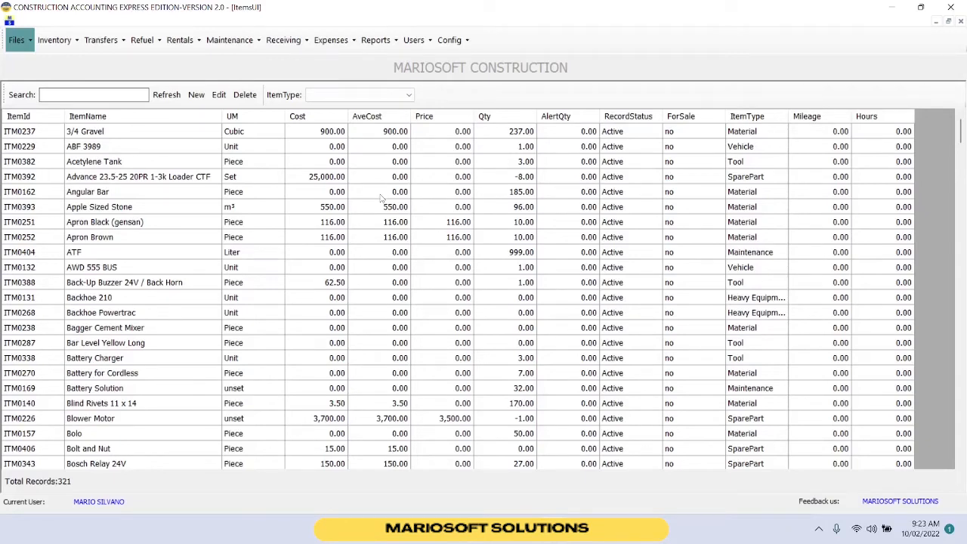
Open the projects list, search for MARIO, and open the materials window of the MARIOSOFT BUILDING project.
click(16, 40)
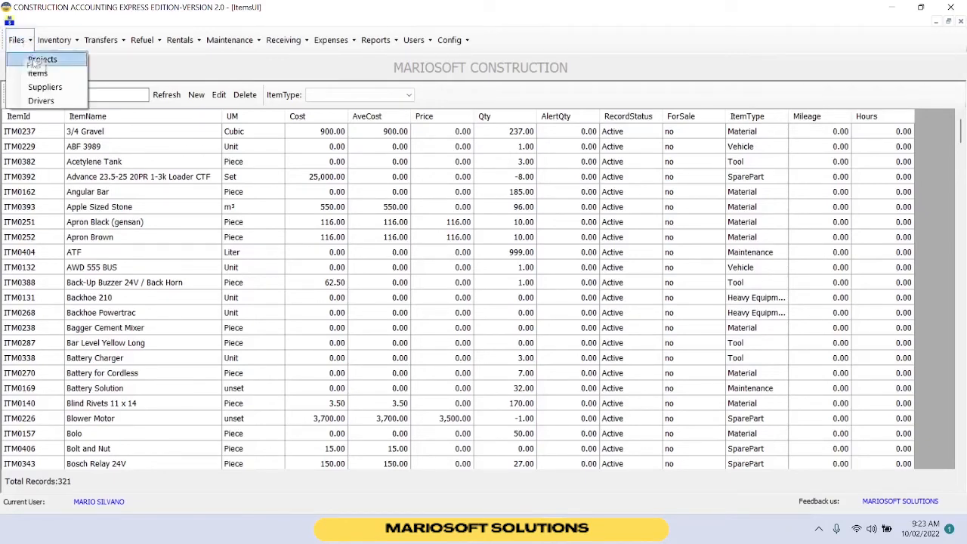
click(34, 63)
click(20, 41)
click(30, 61)
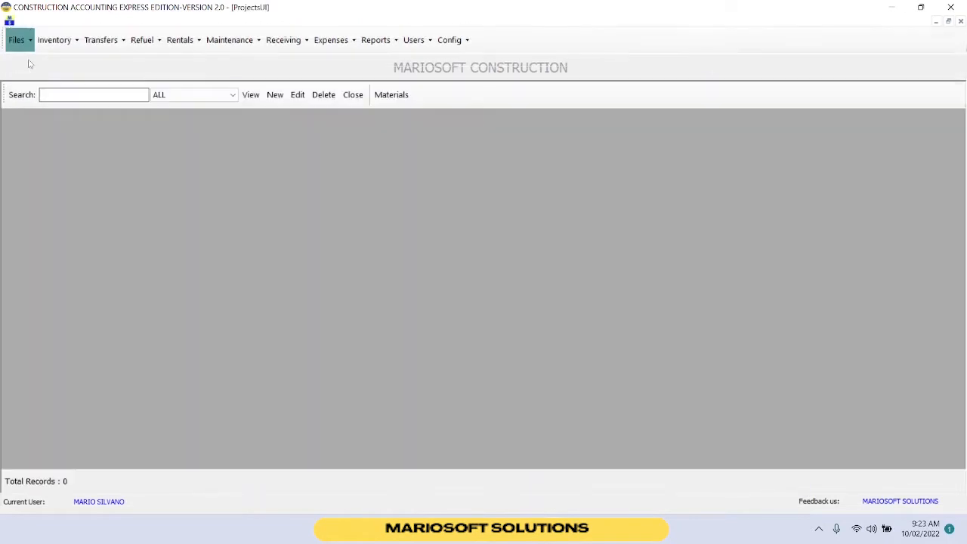
click(250, 95)
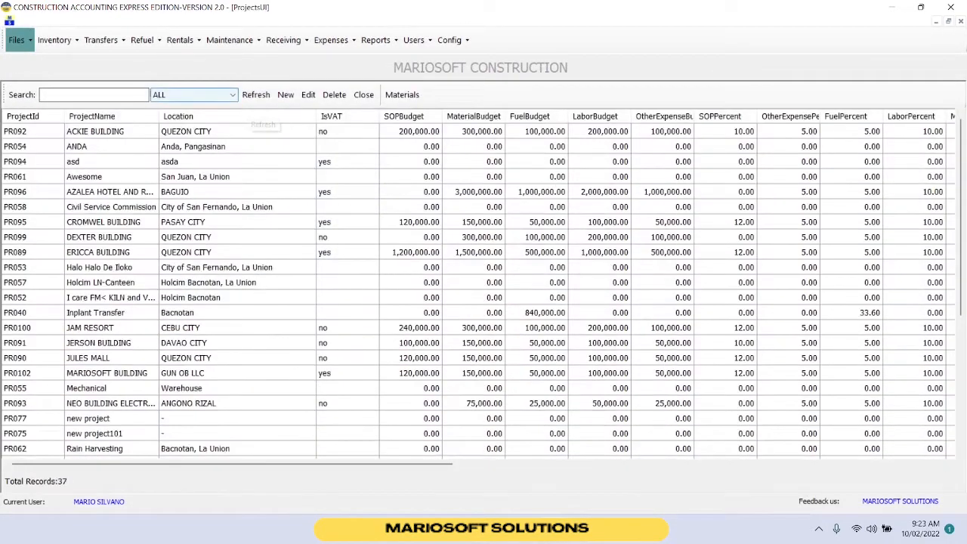
click(133, 93)
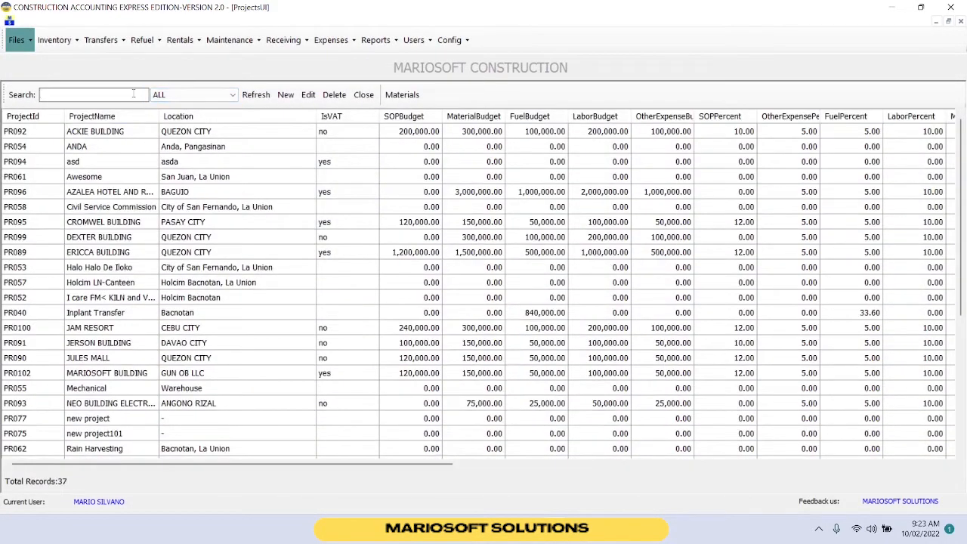
text(MARIO)
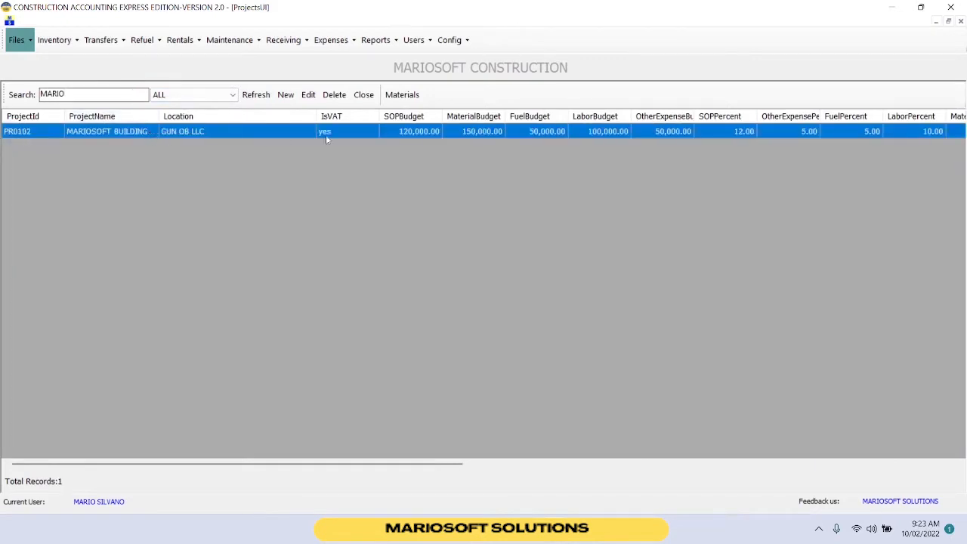
click(401, 94)
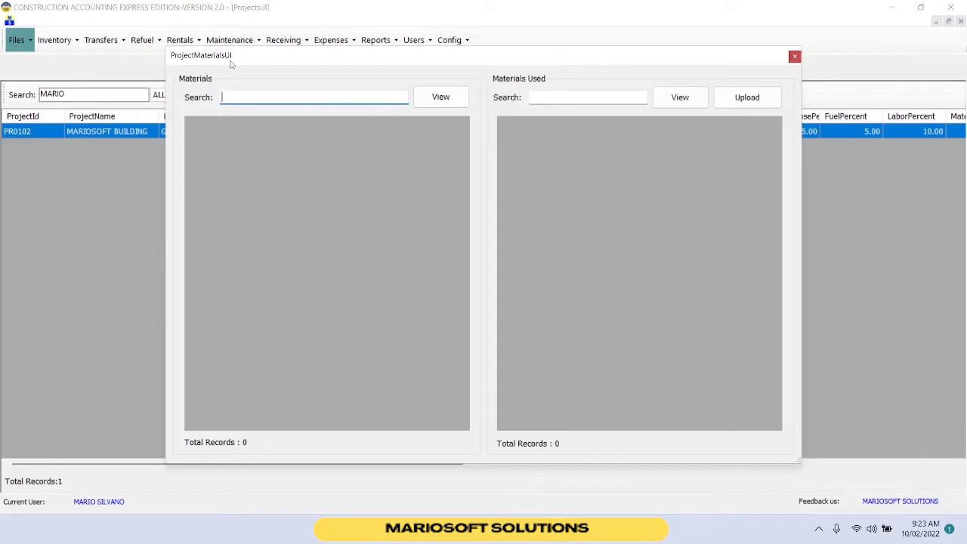
Add MARBLE TILE with quantity 500 to the project's materials used, then close the materials window.
click(428, 104)
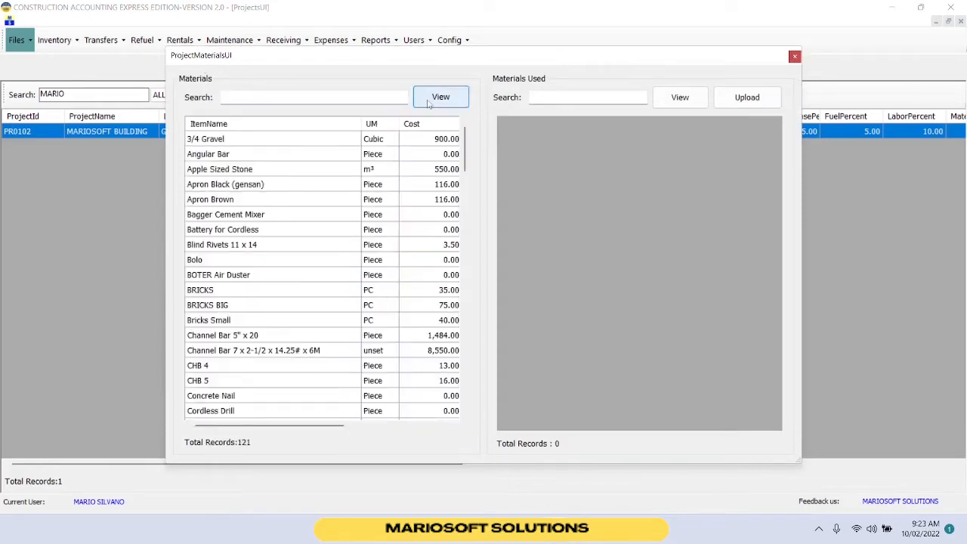
click(382, 96)
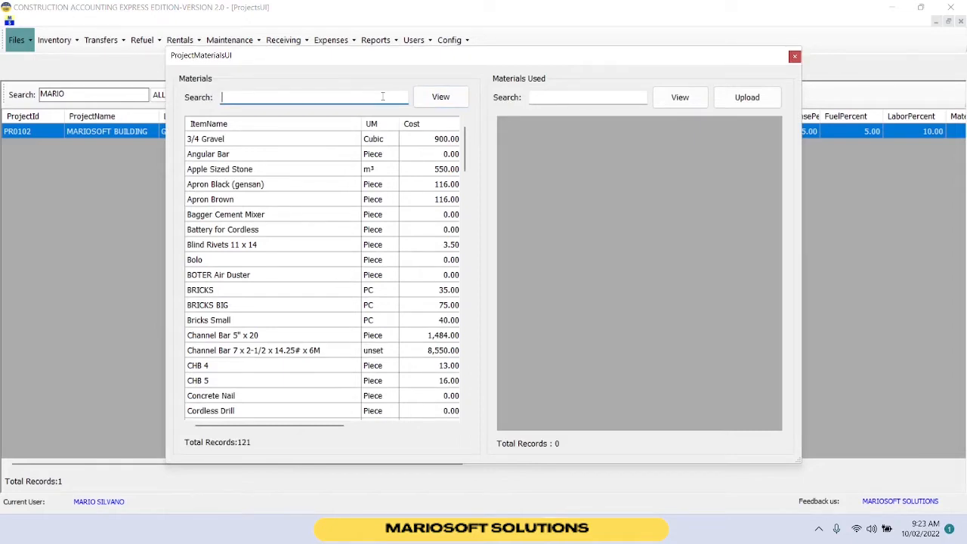
text(MARB)
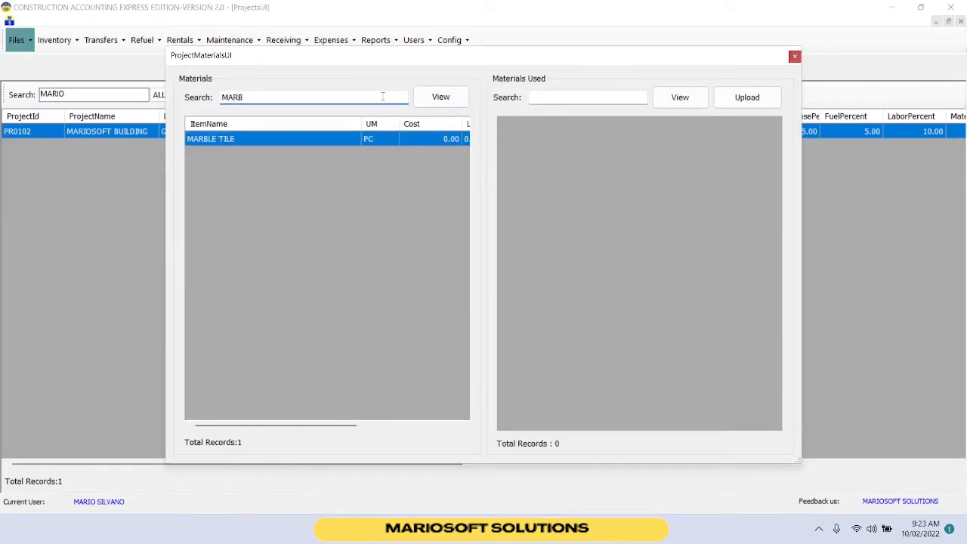
double_click(369, 140)
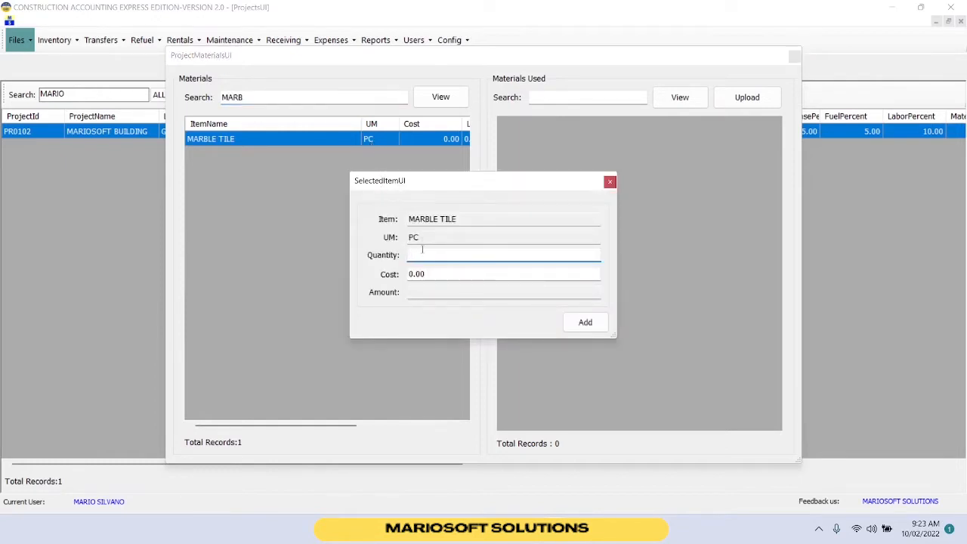
text(500)
click(583, 323)
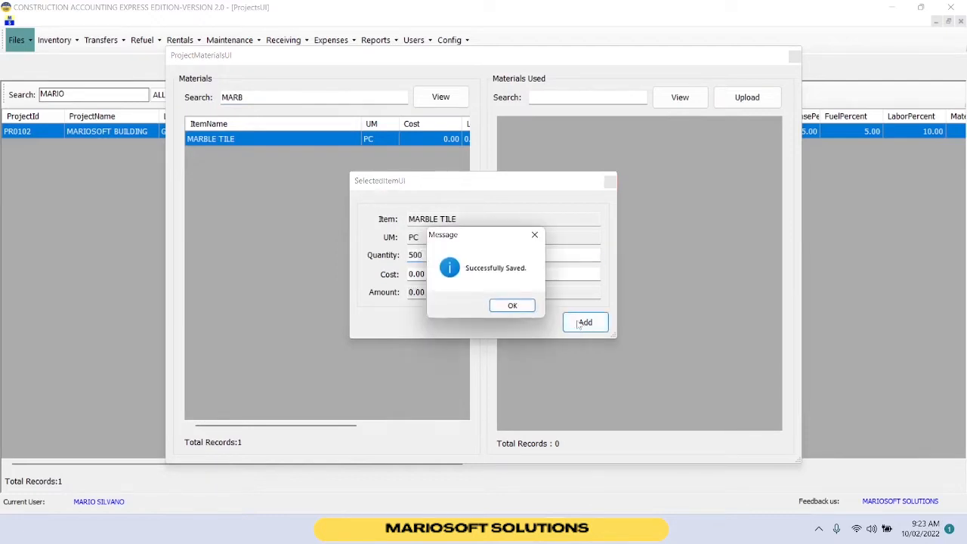
click(513, 306)
click(702, 183)
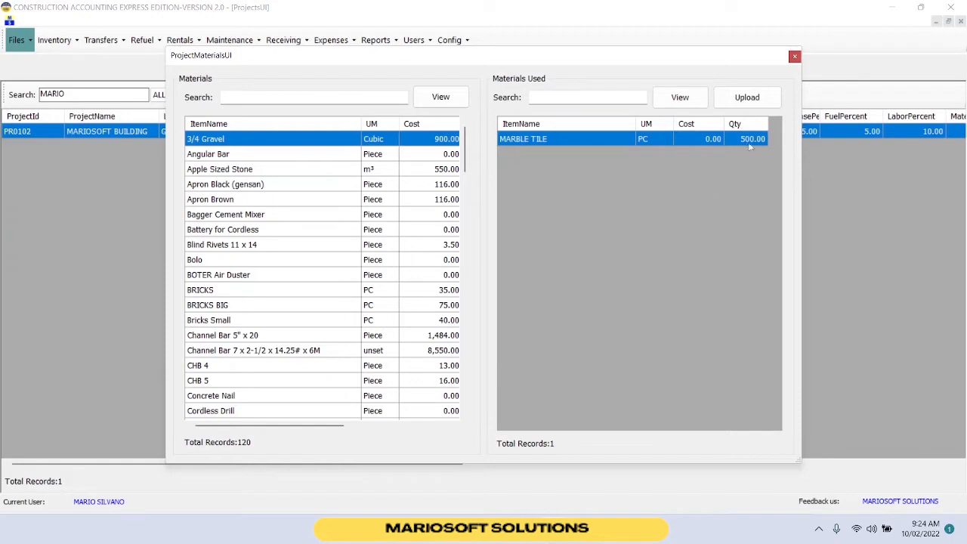
click(793, 56)
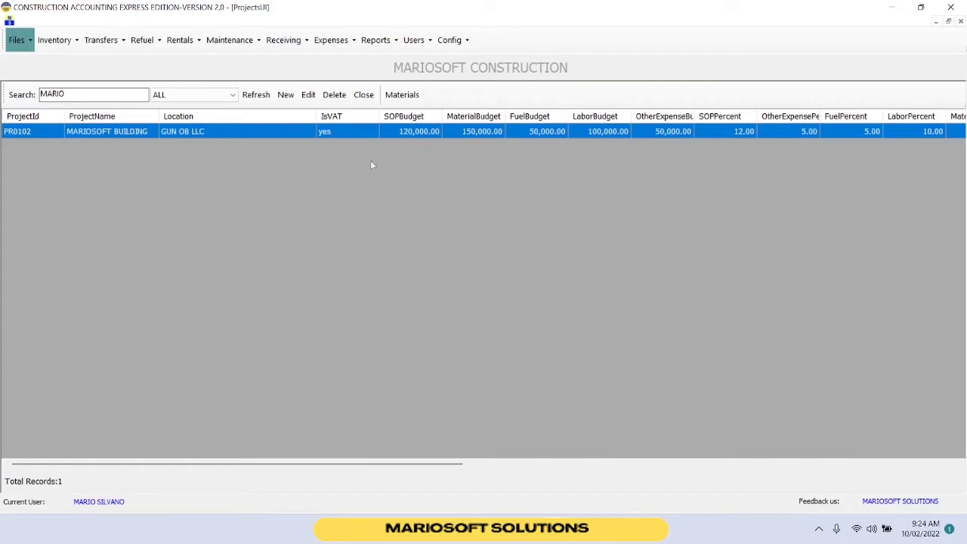
Start a receiving transaction from supplier ATLANTIC HARDWARE and pick MARBLE TILE from the item list.
click(283, 40)
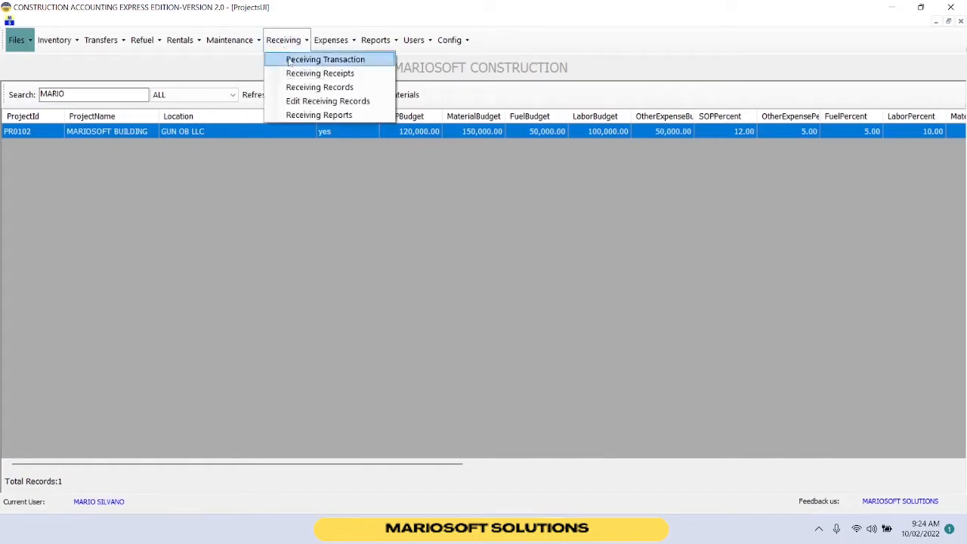
click(289, 59)
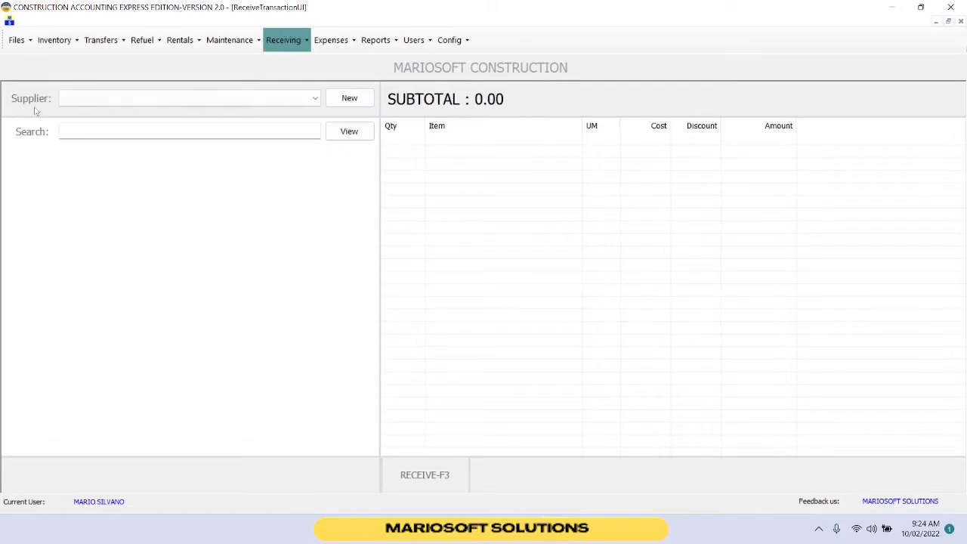
click(294, 98)
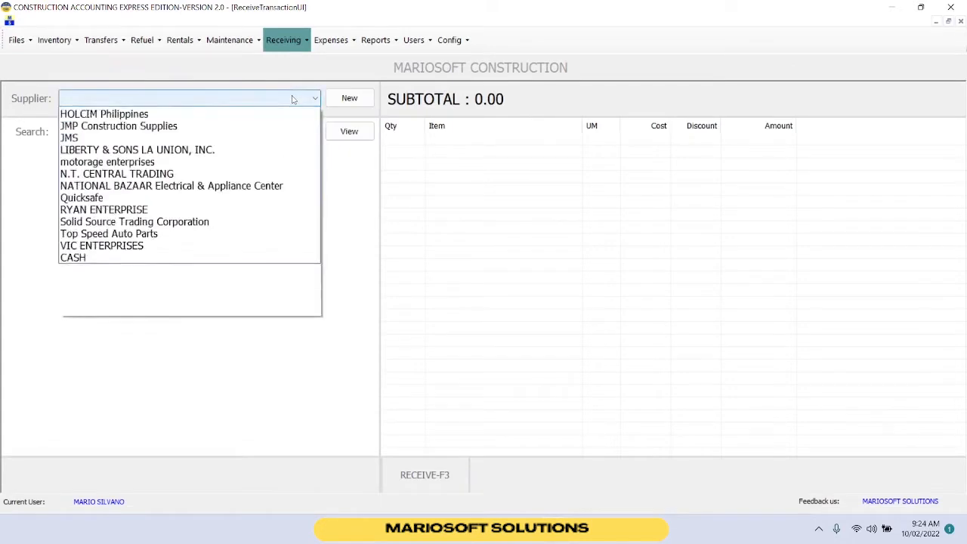
click(170, 124)
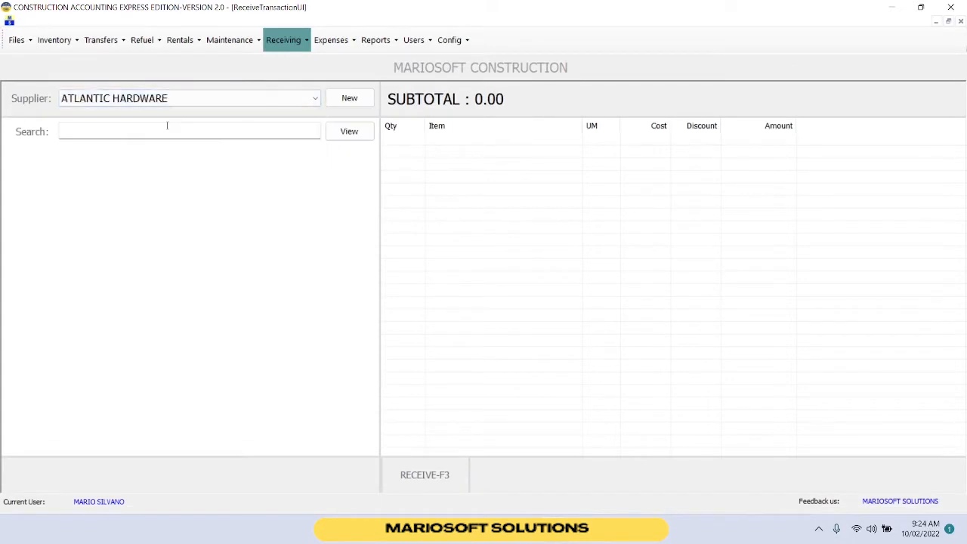
click(352, 133)
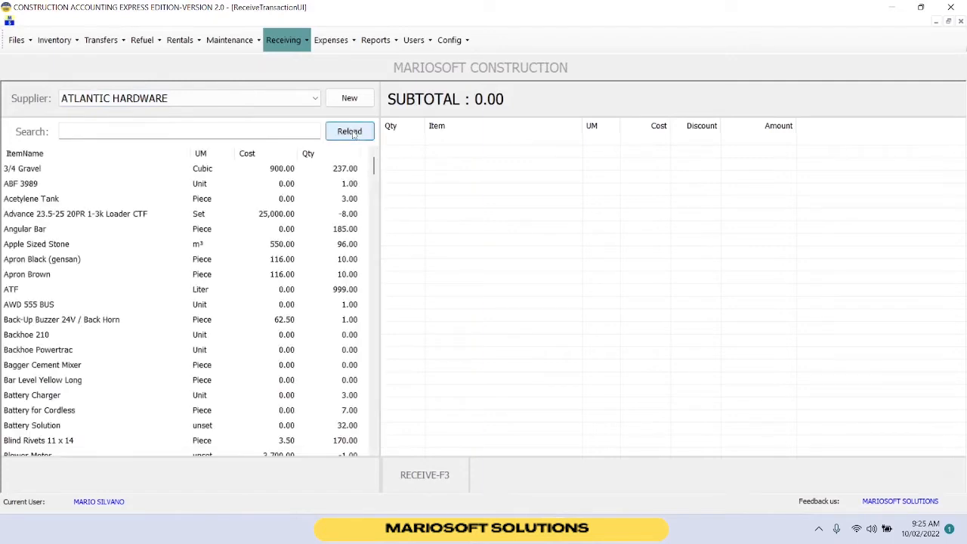
click(278, 133)
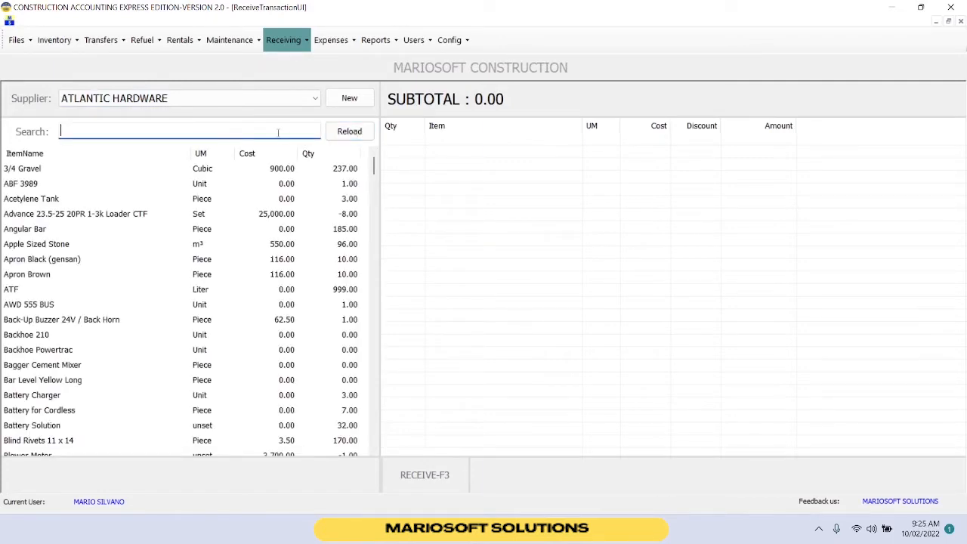
text(MAR)
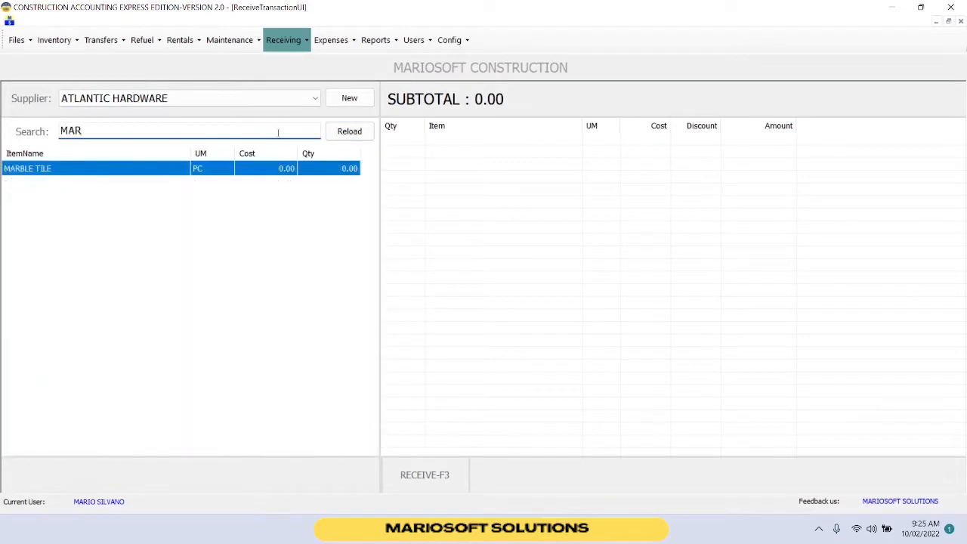
double_click(254, 170)
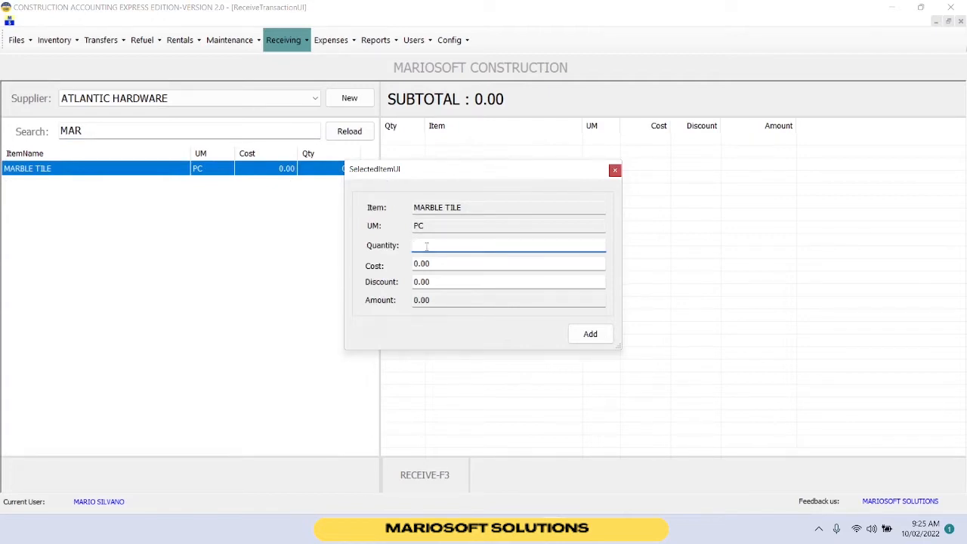
Add MARBLE TILE to the receipt with quantity 500 and cost 52.
text(500)
click(433, 263)
double_click(438, 268)
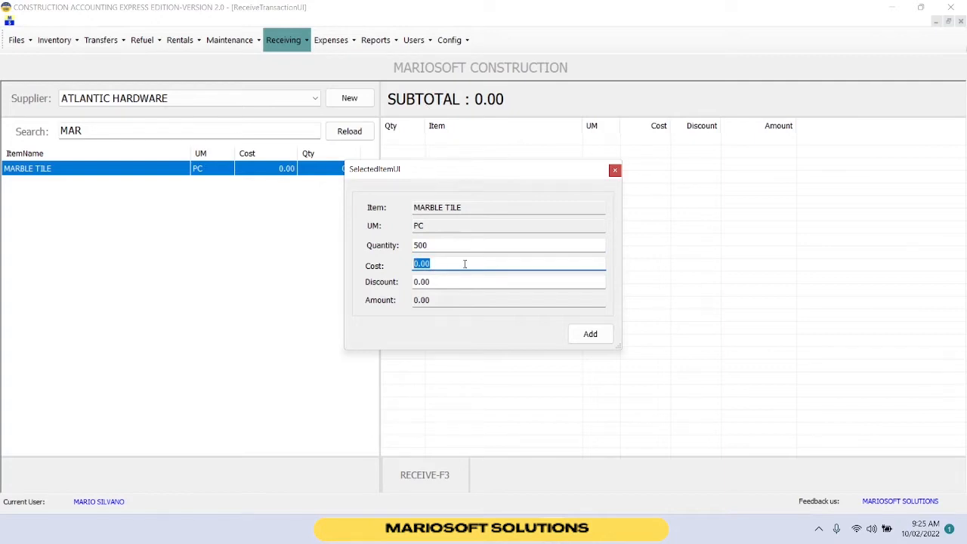
text(52)
double_click(445, 300)
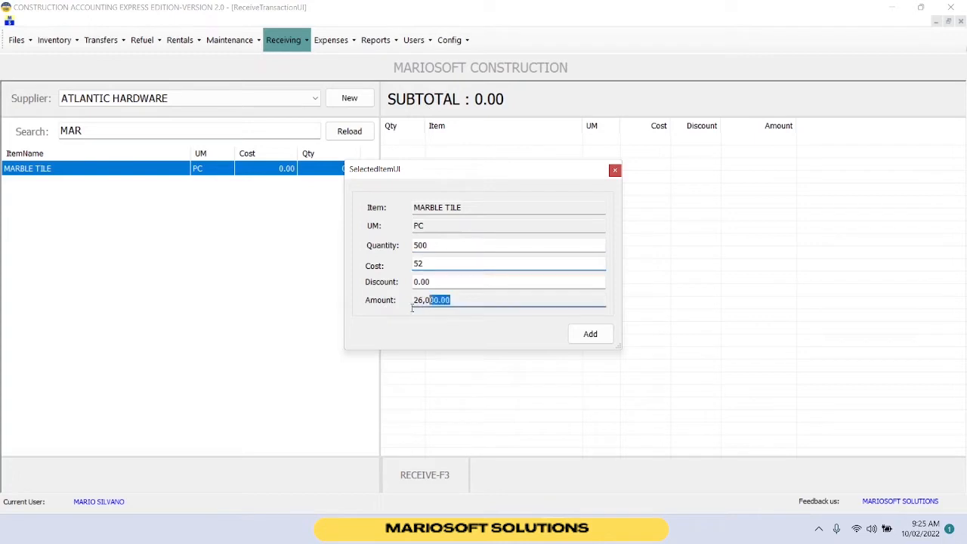
click(598, 337)
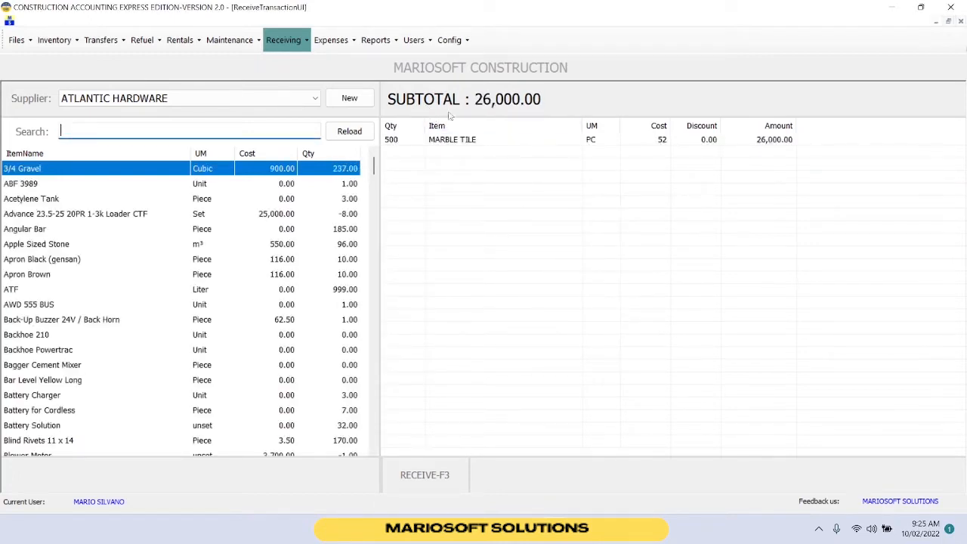
click(485, 142)
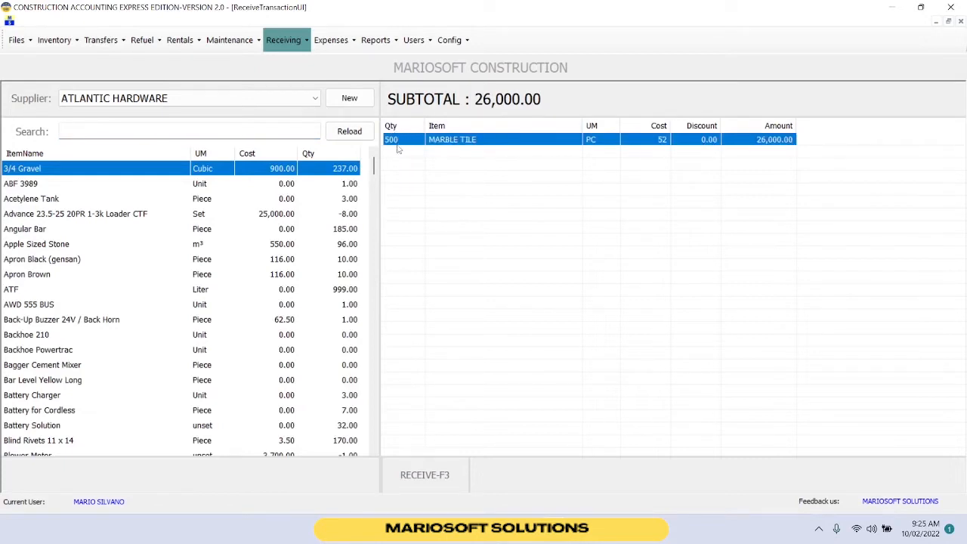
Receive the transaction and save the receipt.
click(447, 474)
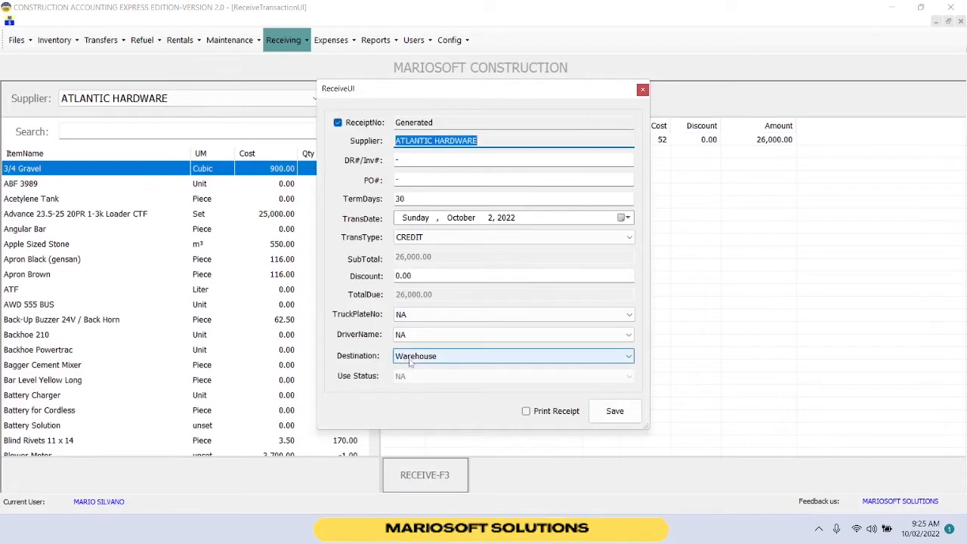
click(602, 409)
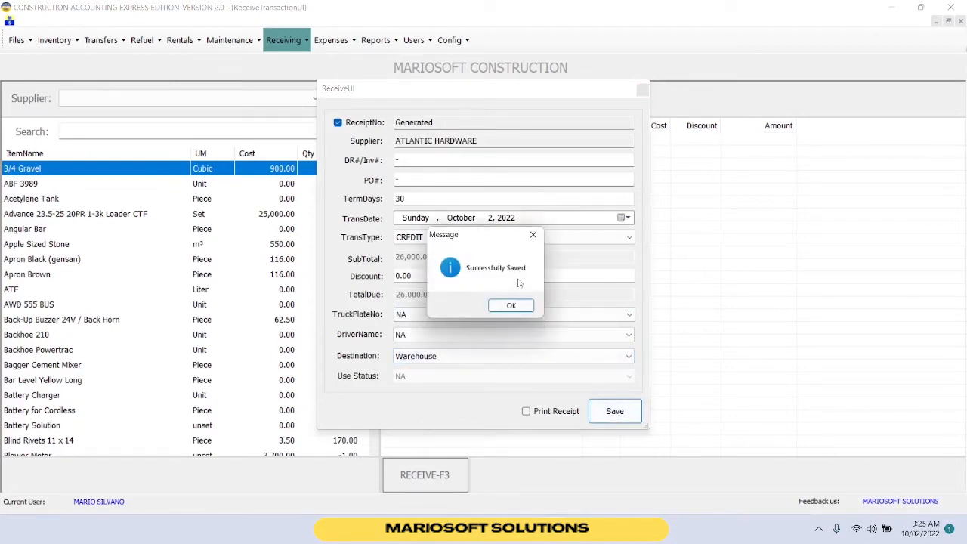
click(518, 308)
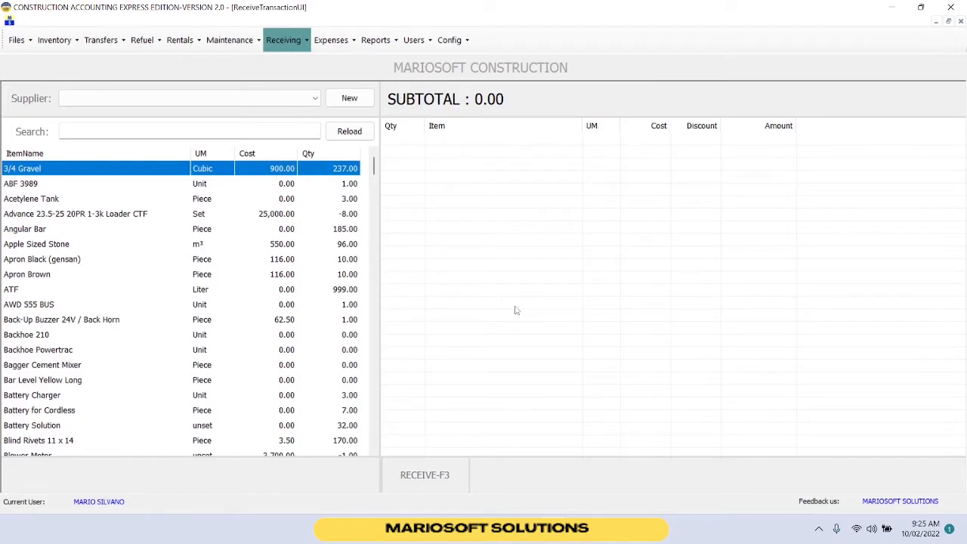
Open inventory stocks, search for MARBLE TILE, and view its item ledger entries.
click(56, 41)
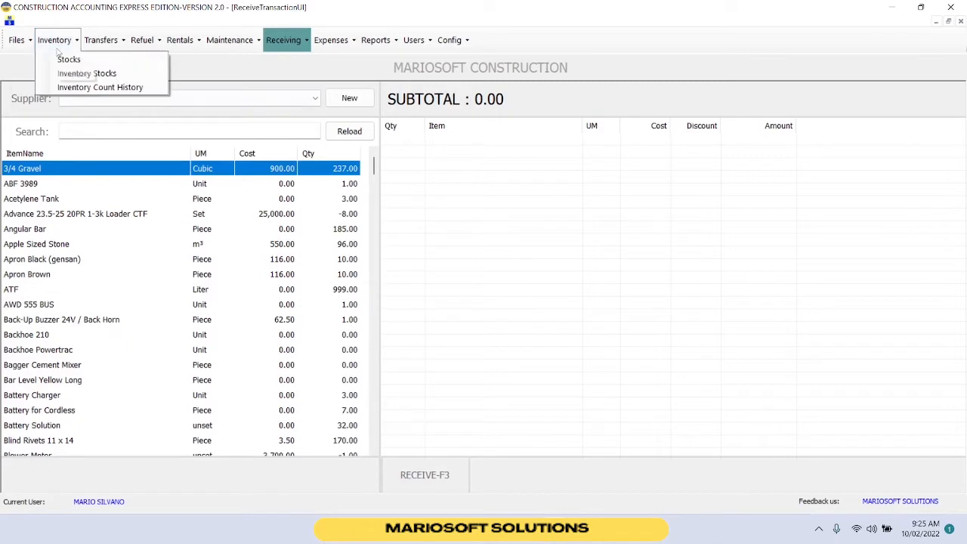
click(67, 60)
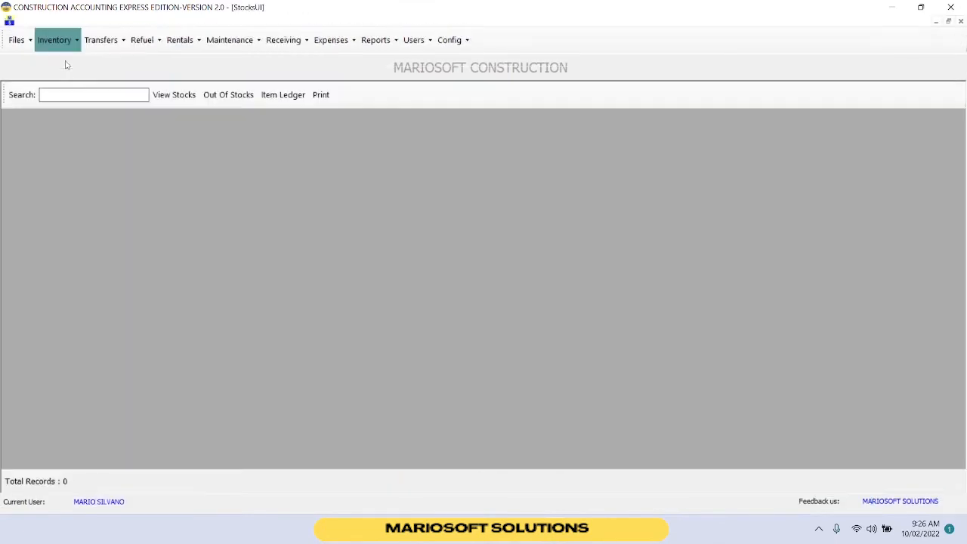
click(174, 100)
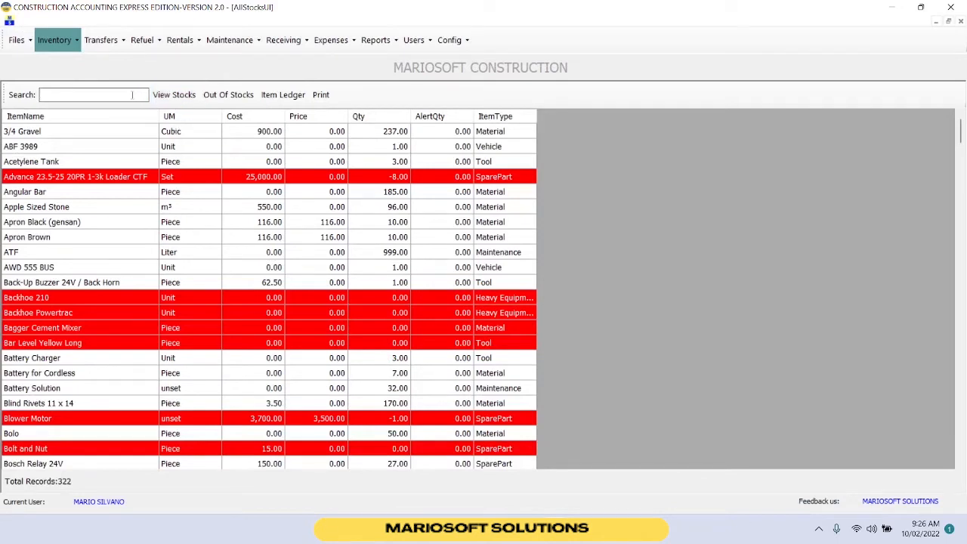
text(MARB)
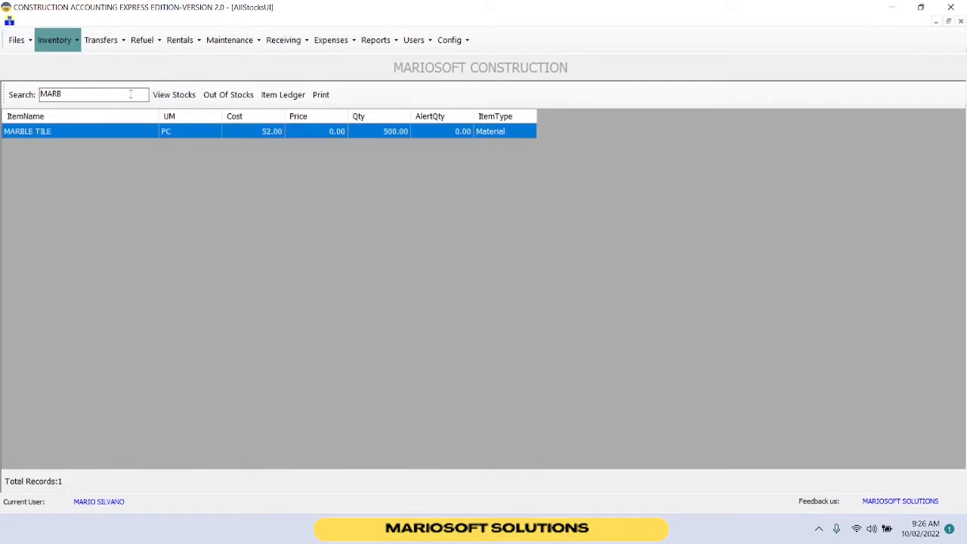
click(277, 100)
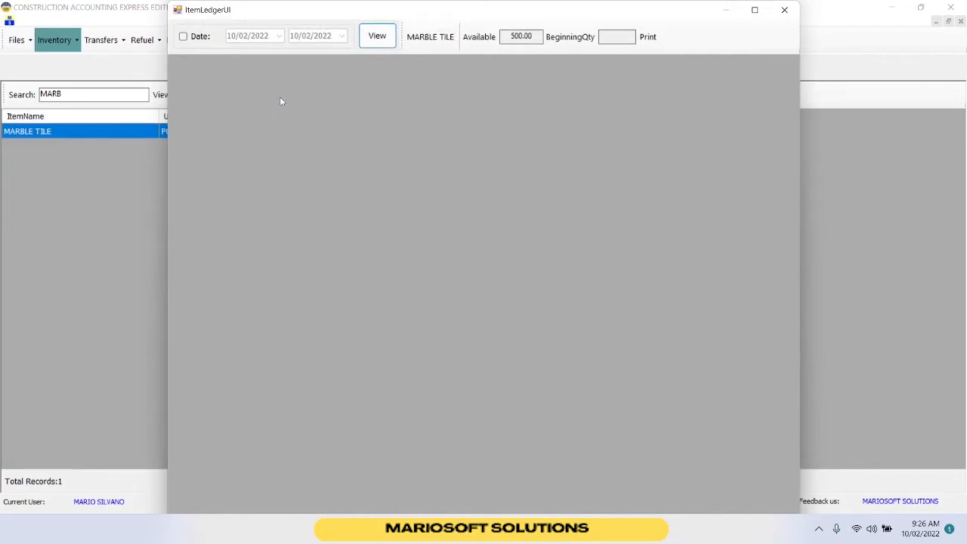
click(372, 38)
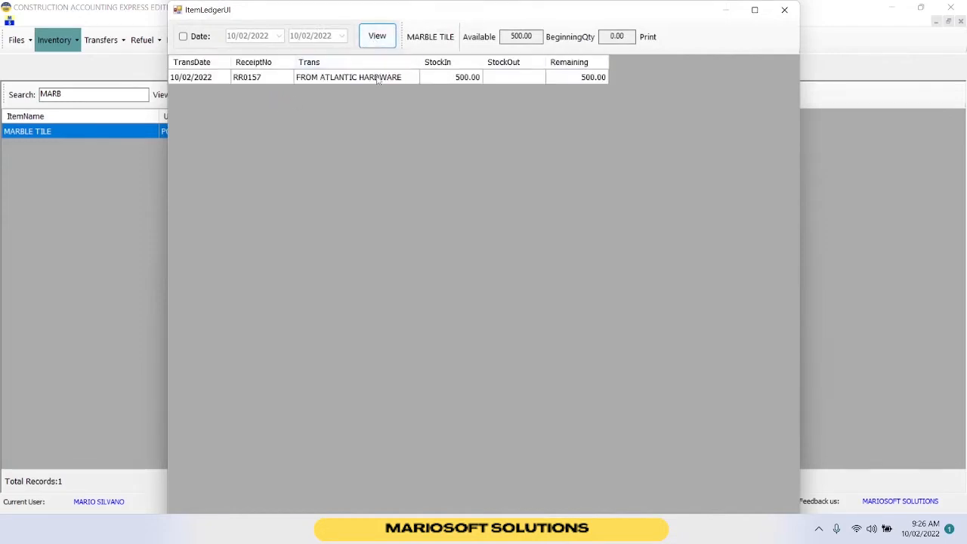
click(378, 78)
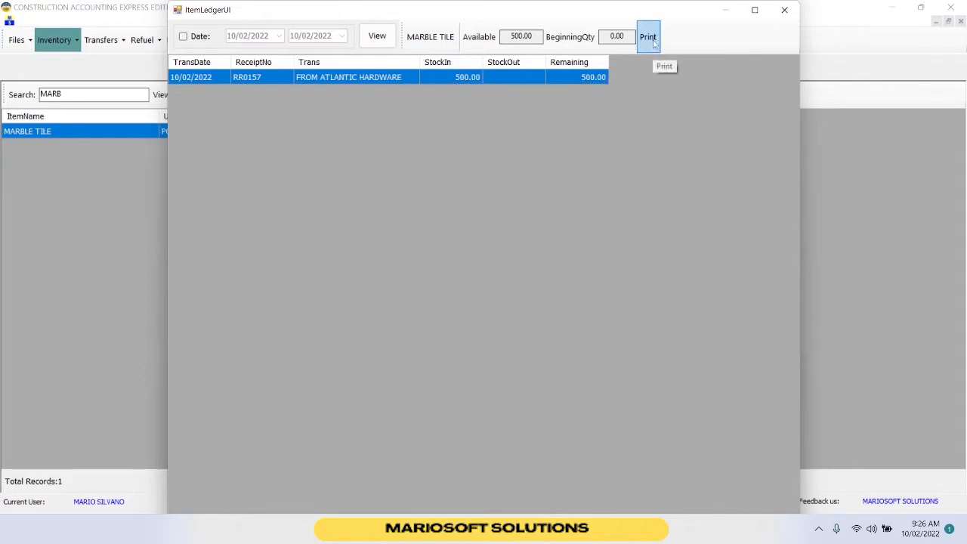
Close the item ledger and start a stock transfer from Warehouse to MARIOSOFT BUILDING.
click(784, 10)
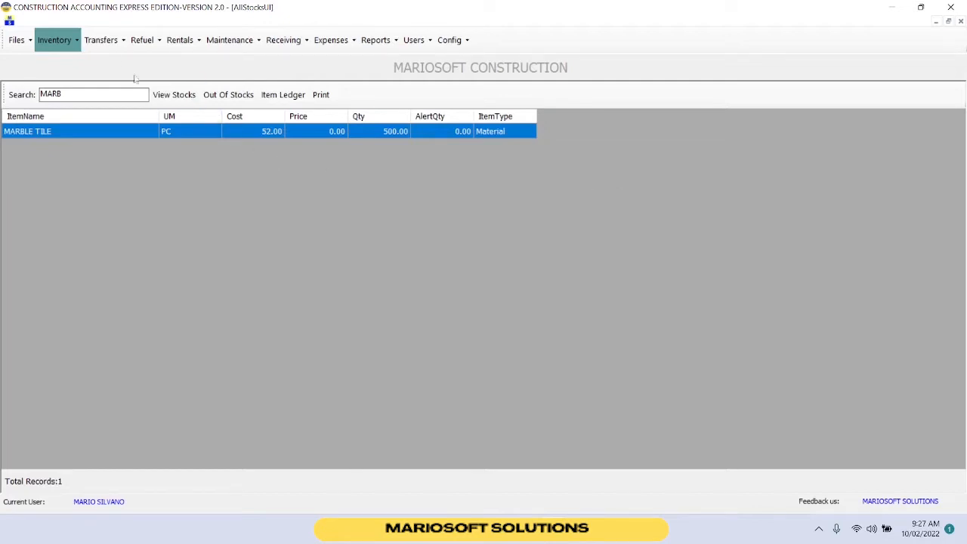
click(100, 40)
click(112, 62)
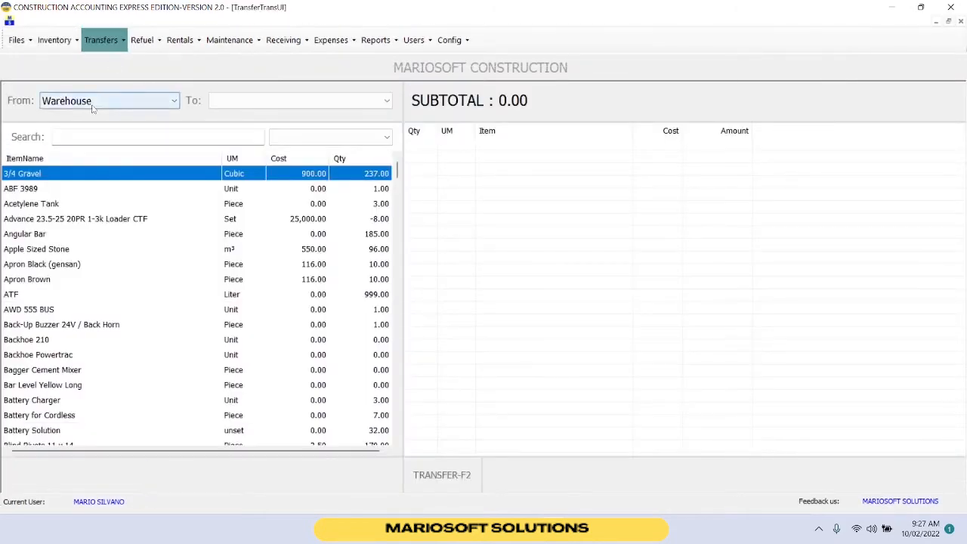
click(253, 100)
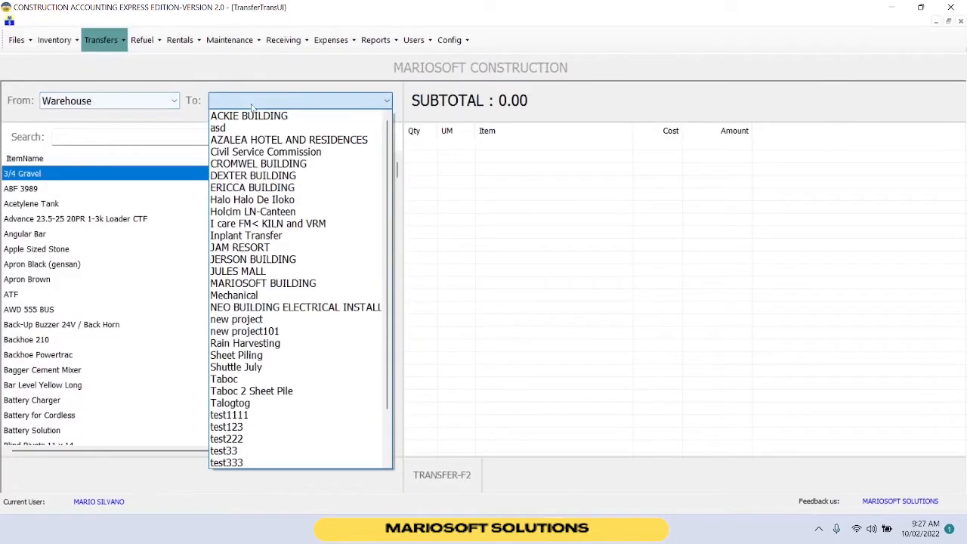
click(267, 284)
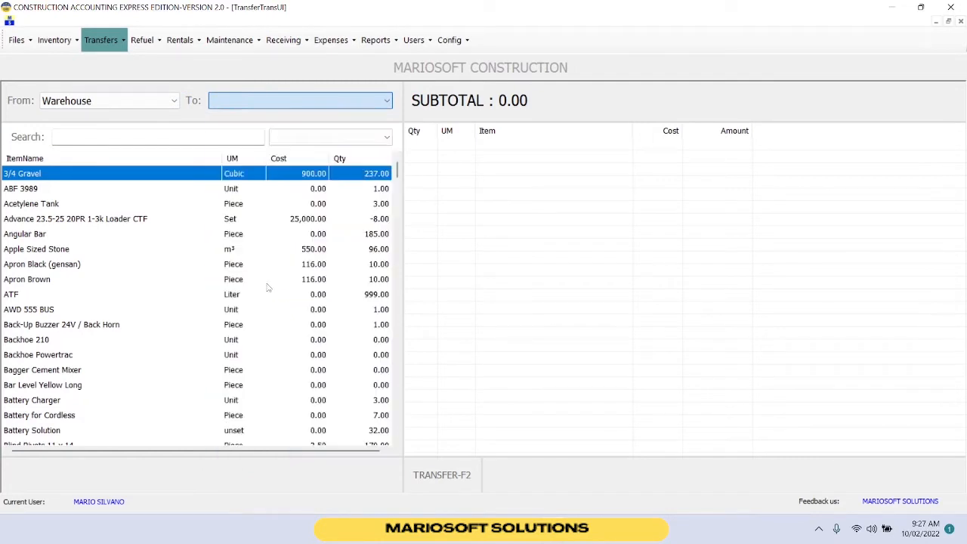
Search for MAR and add MARBLE TILE to the transfer with quantity 500.
click(208, 136)
text(MAR)
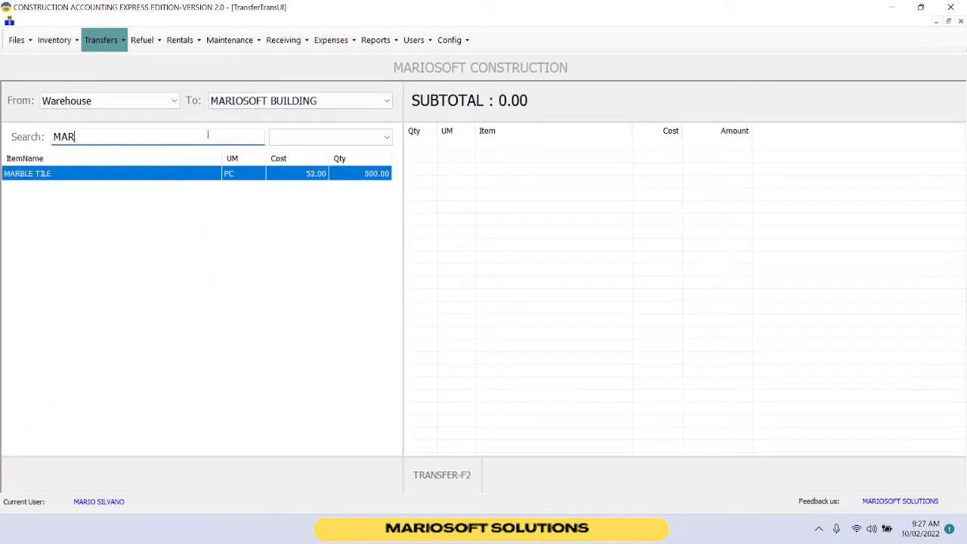
double_click(201, 177)
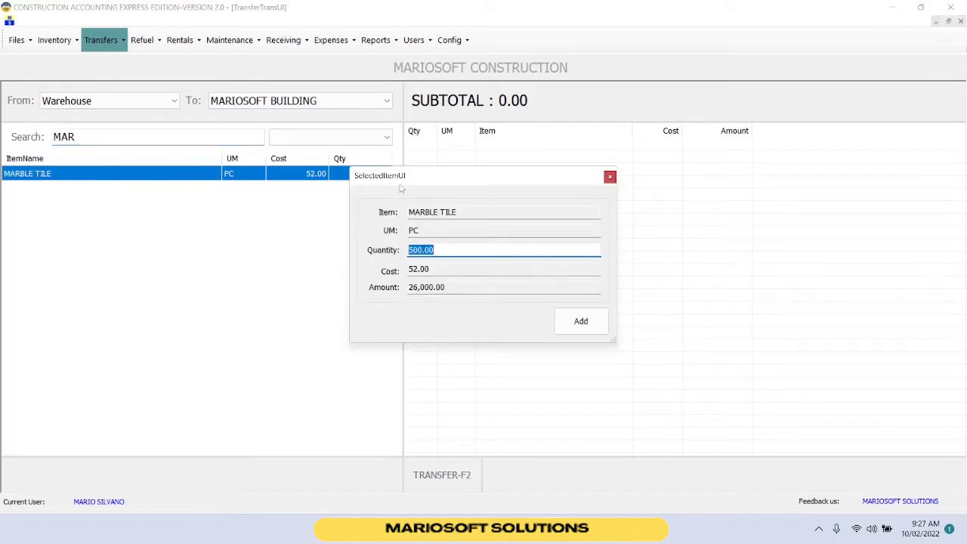
drag(443, 250, 403, 258)
text(500)
drag(449, 287, 400, 288)
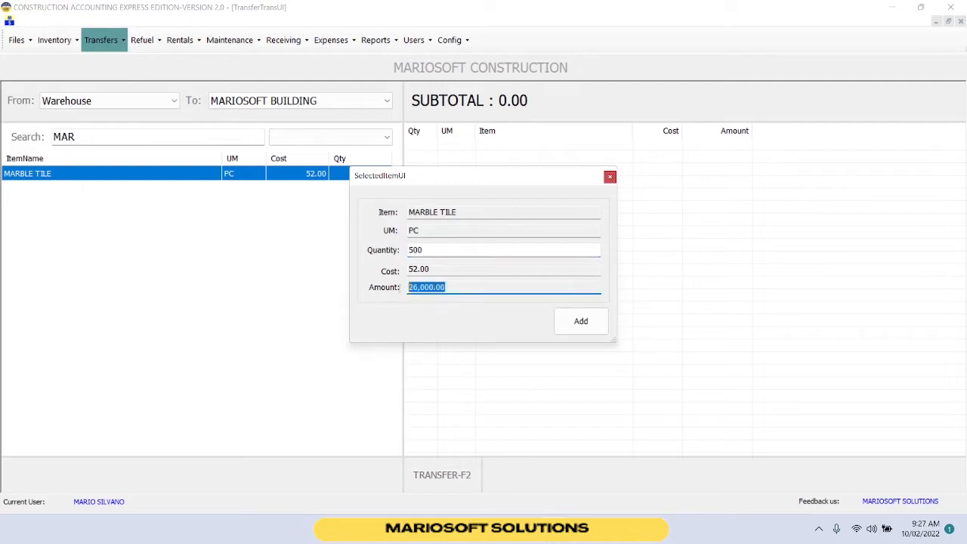
click(580, 321)
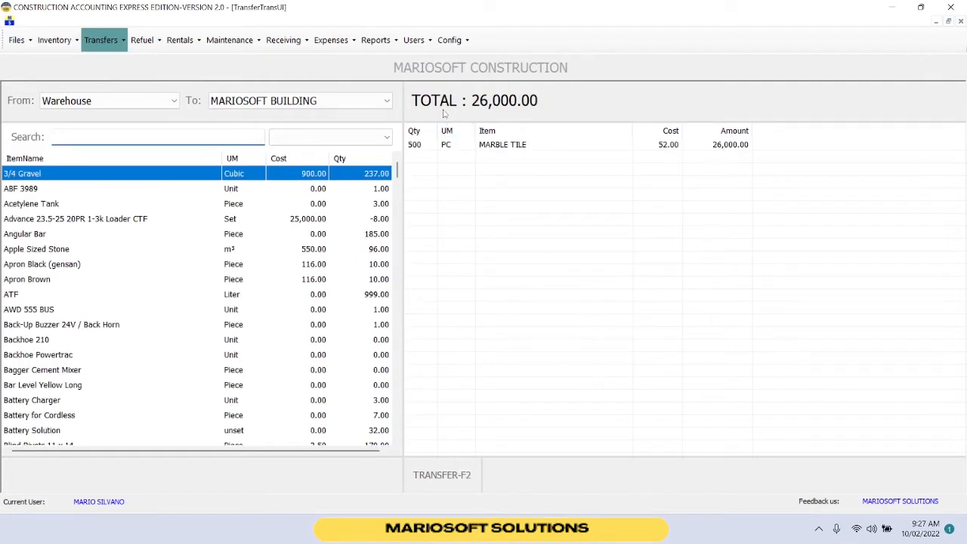
Save the transfer with a printed receipt and export the transfer receipt as an Acrobat (PDF) file.
click(500, 150)
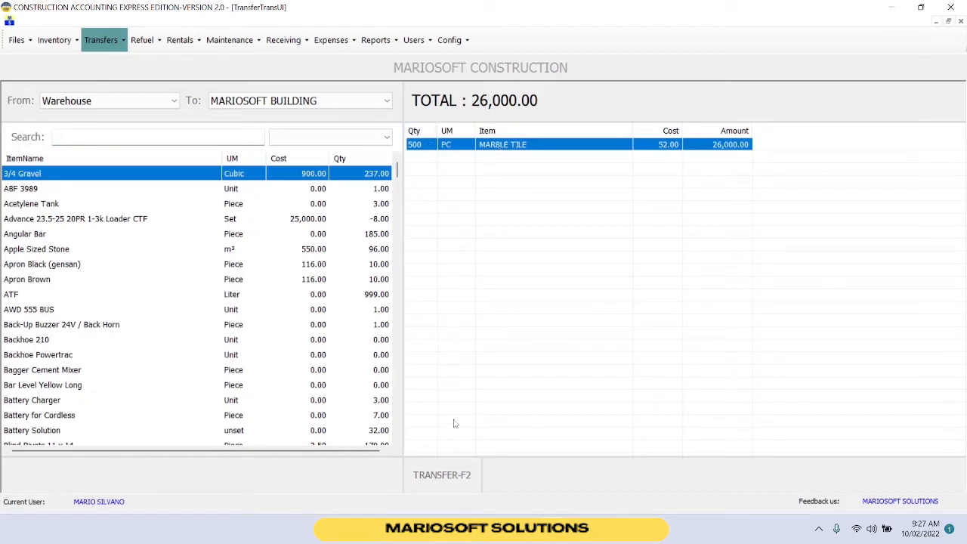
click(454, 478)
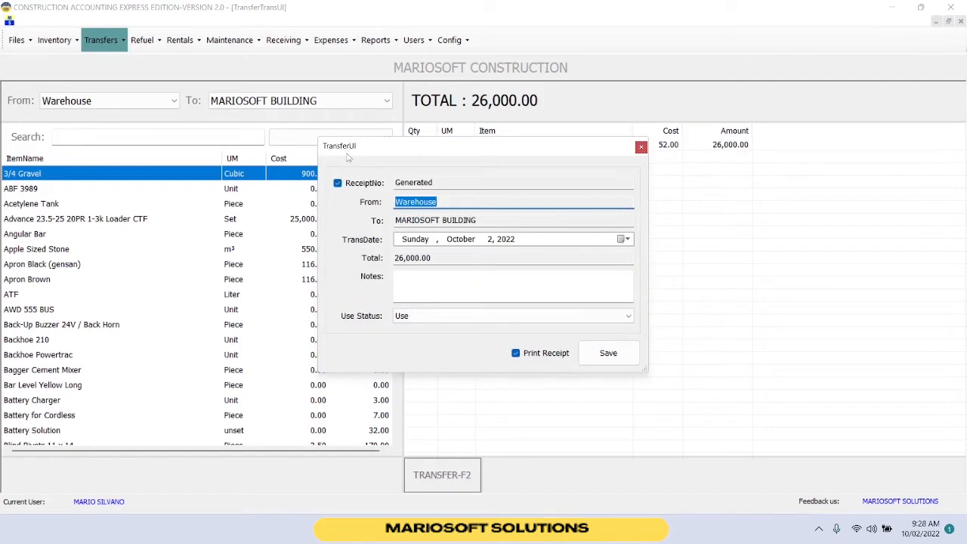
click(608, 352)
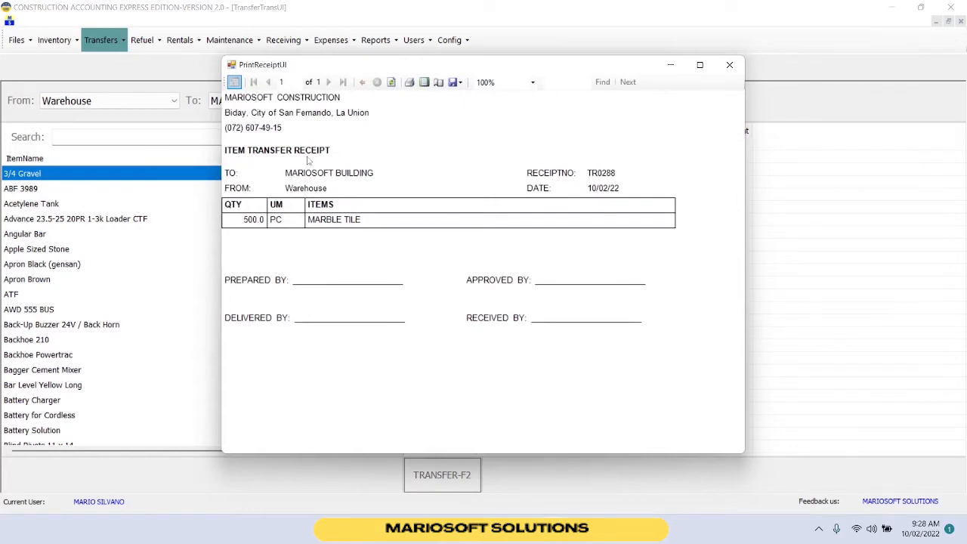
click(456, 83)
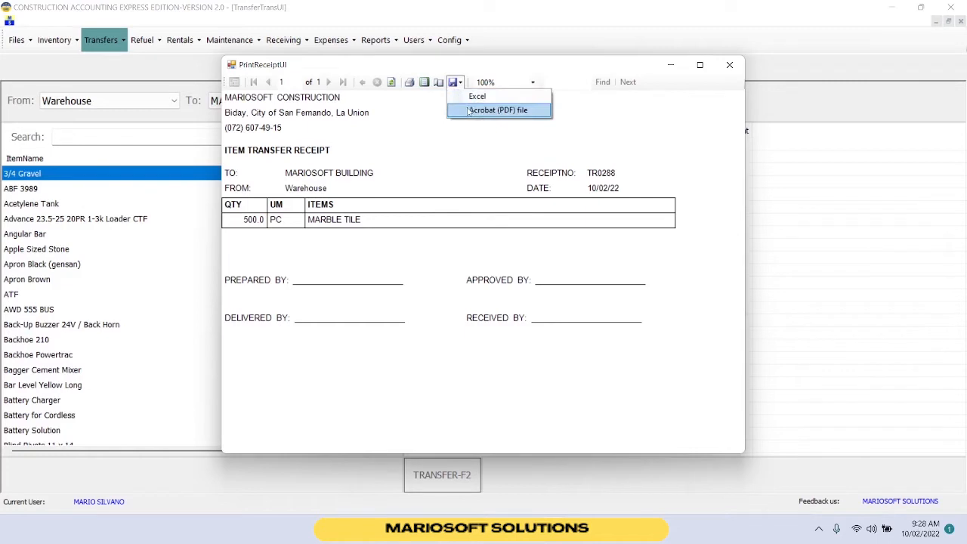
click(469, 111)
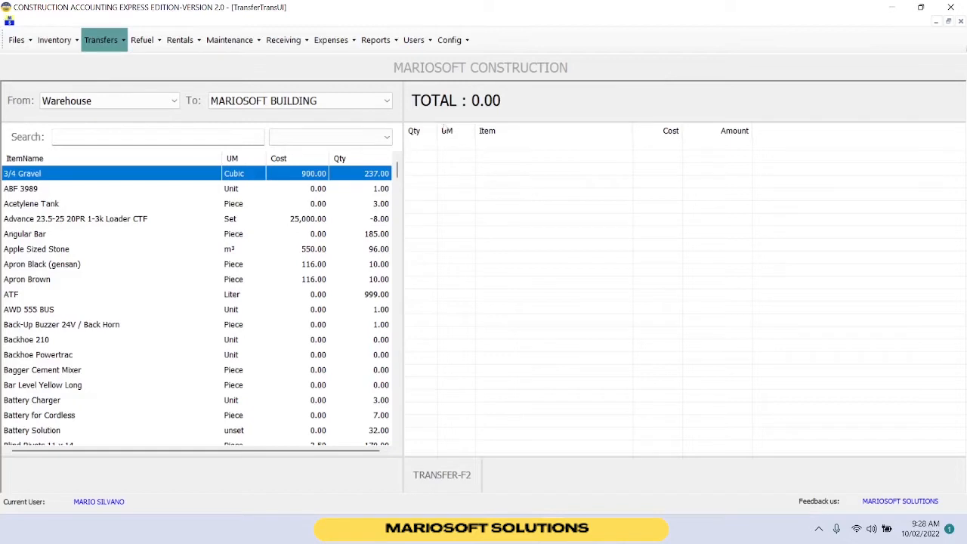
Generate the Project Profit/Loss report for MARIOSOFT BUILDING and export it as an Acrobat (PDF) file.
click(377, 41)
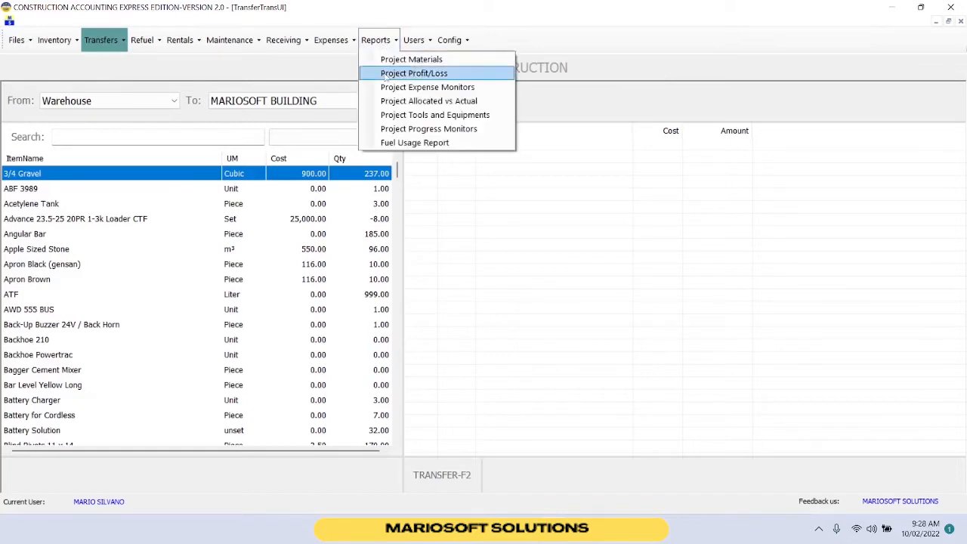
click(386, 74)
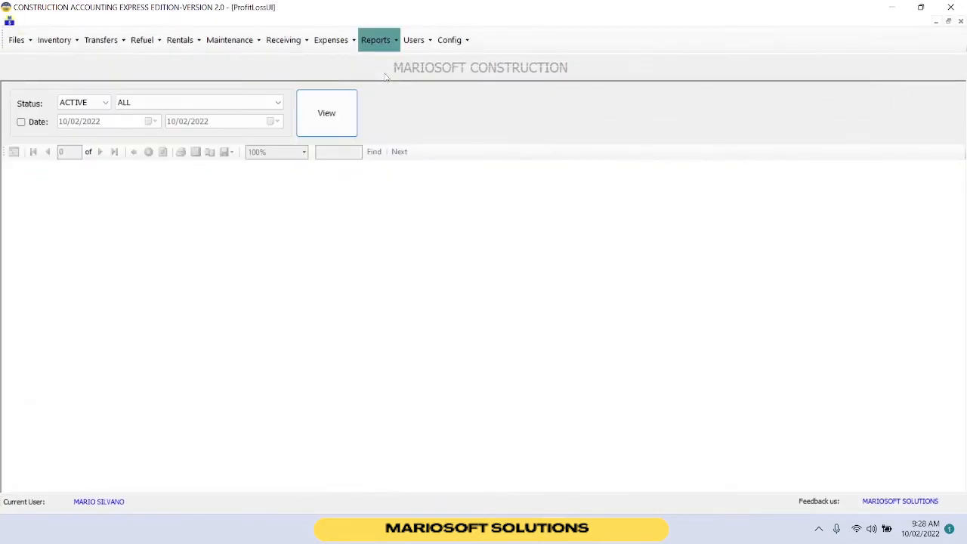
click(264, 106)
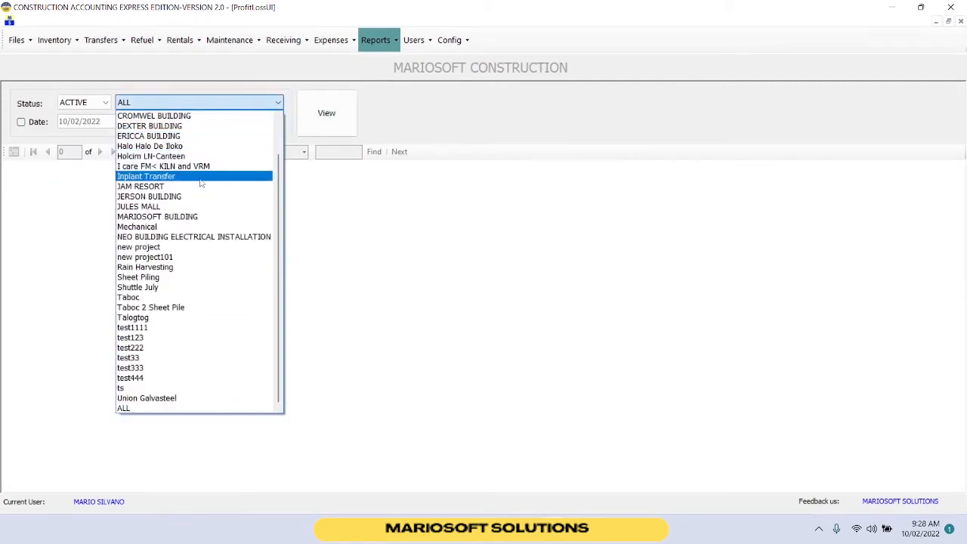
click(192, 216)
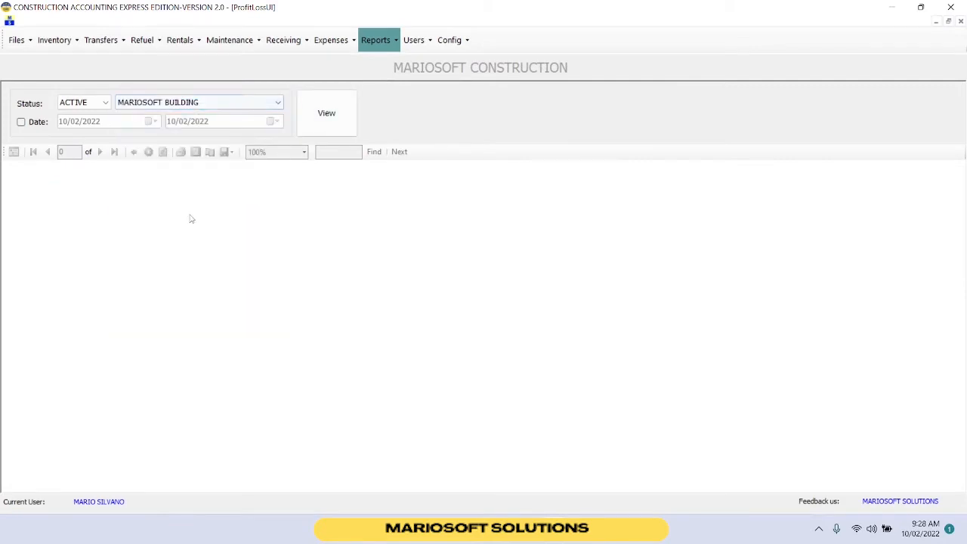
click(327, 118)
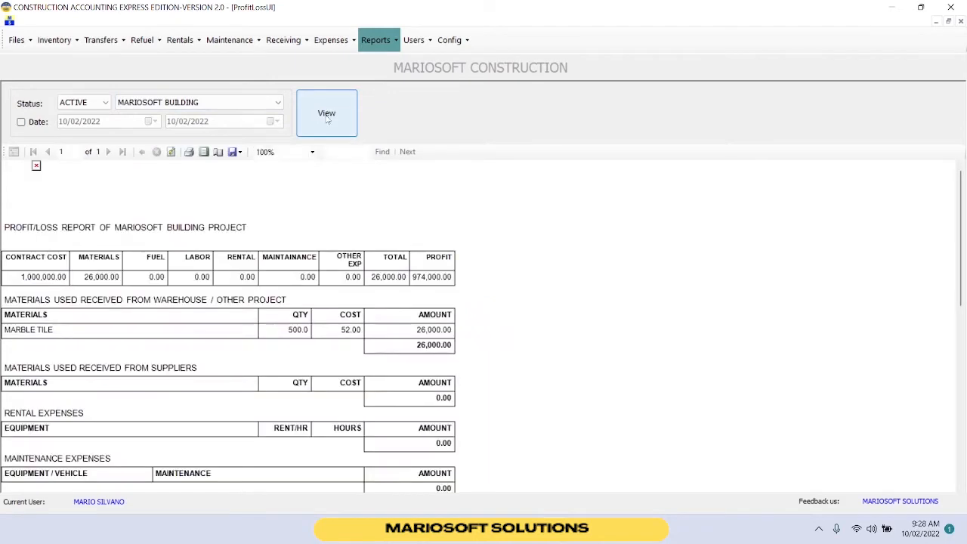
scroll(326, 214, down, 1)
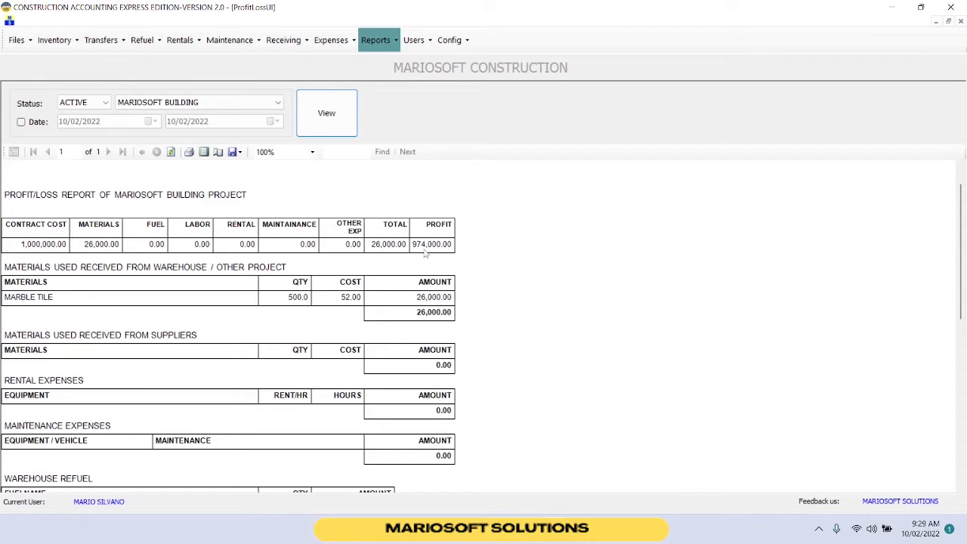
scroll(272, 302, down, 8)
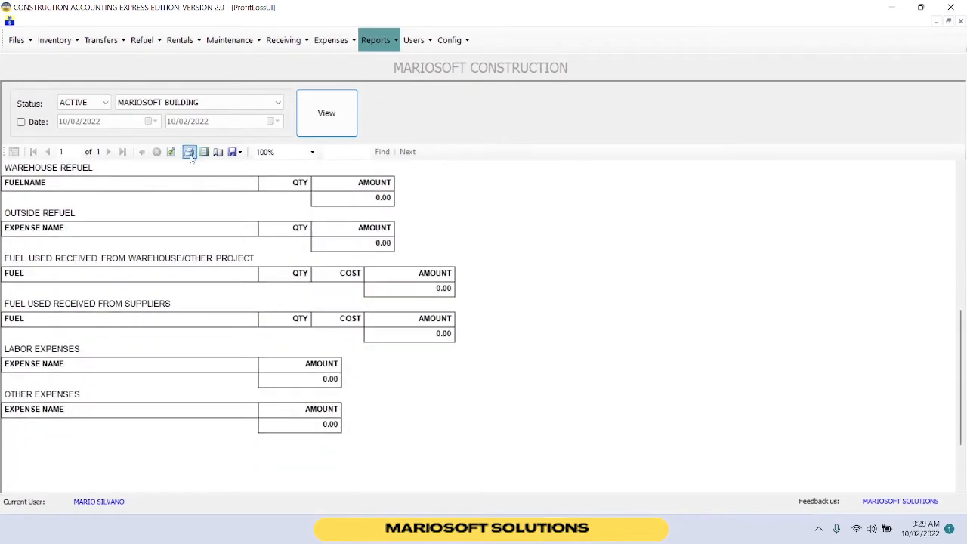
click(235, 153)
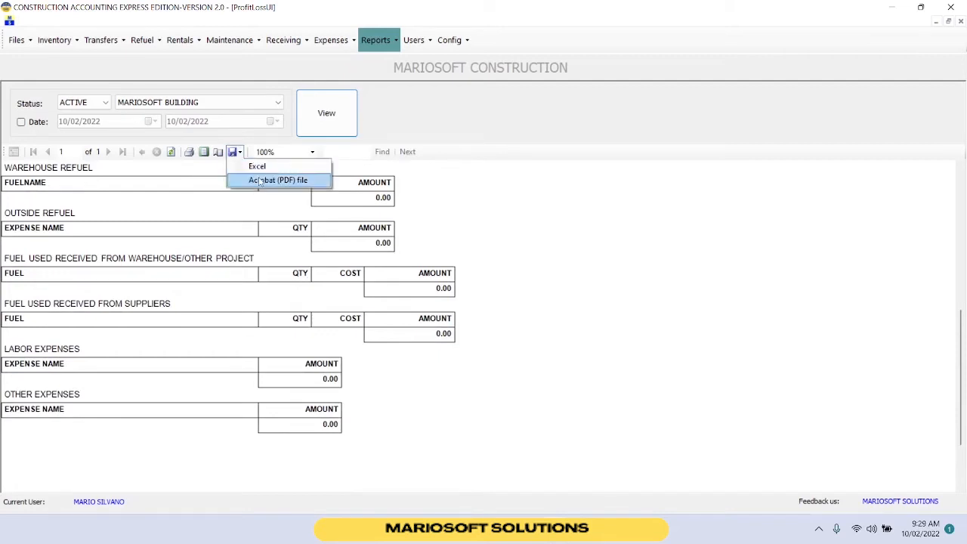
click(260, 181)
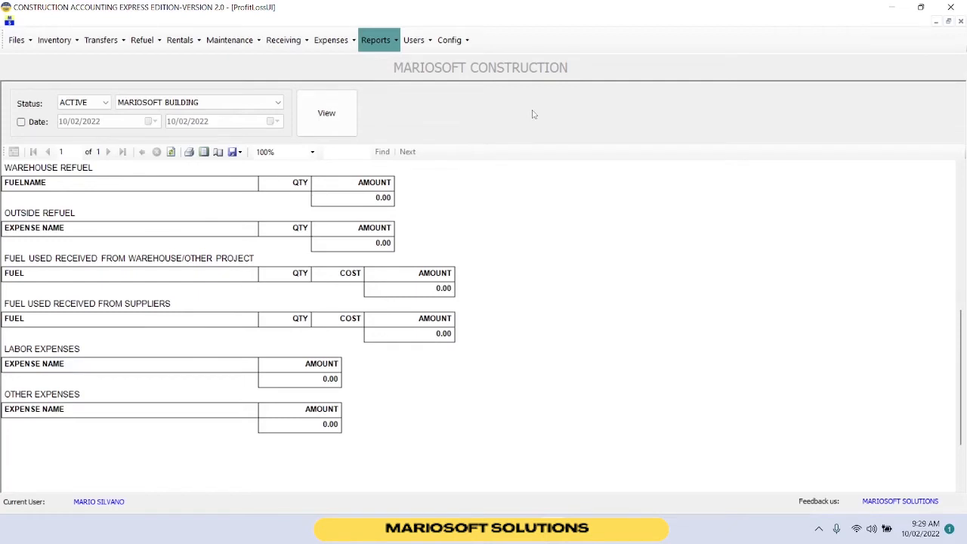
Start a rental transaction for Backhoe 210 with reading 210 and hourly rent 5000.
click(190, 44)
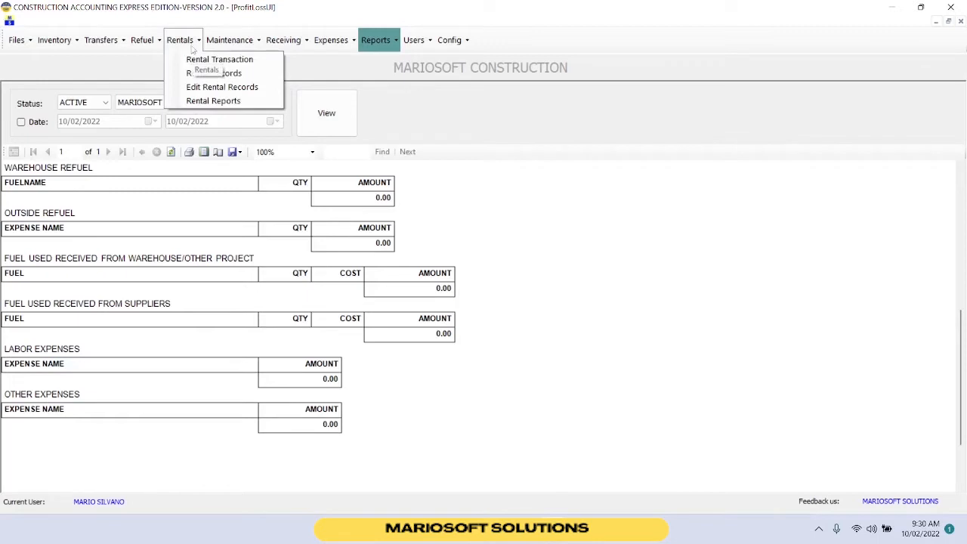
click(216, 59)
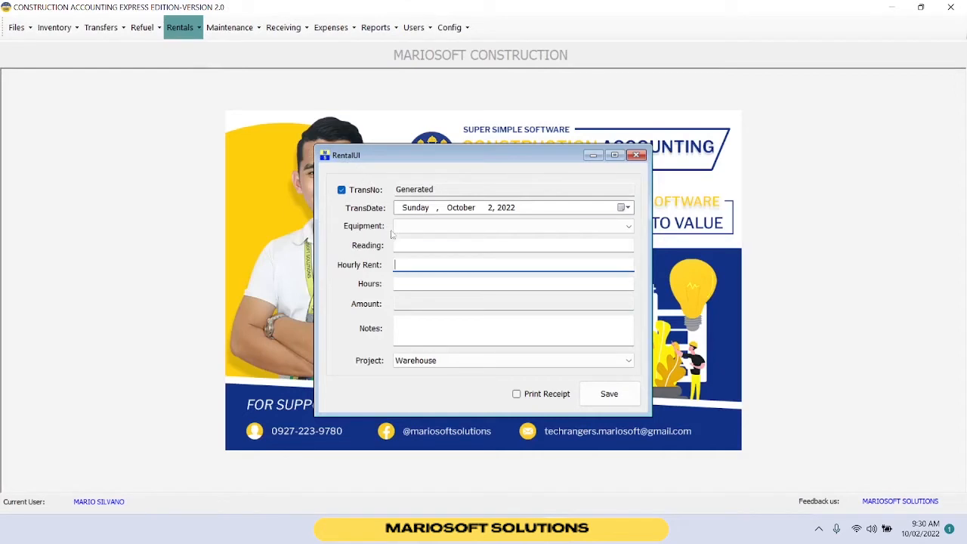
click(444, 229)
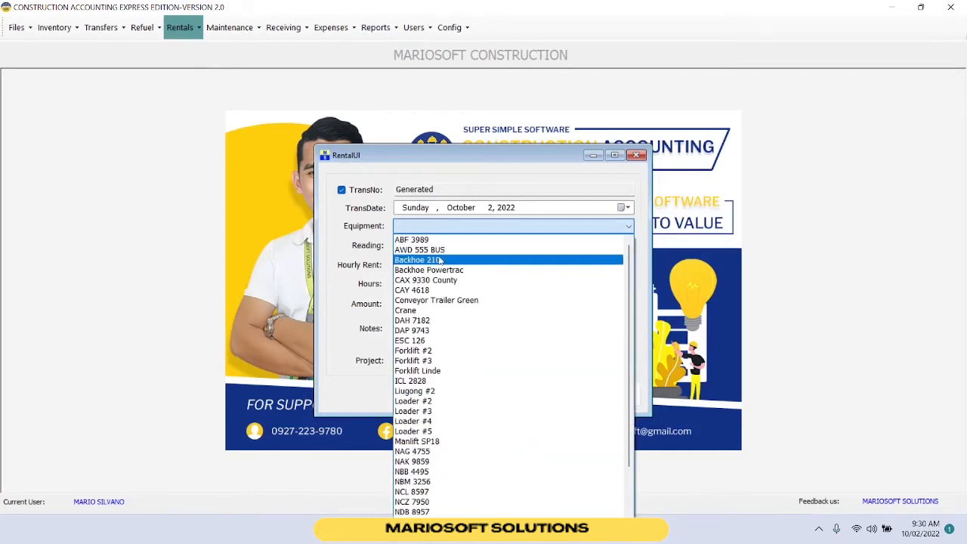
click(422, 259)
click(417, 247)
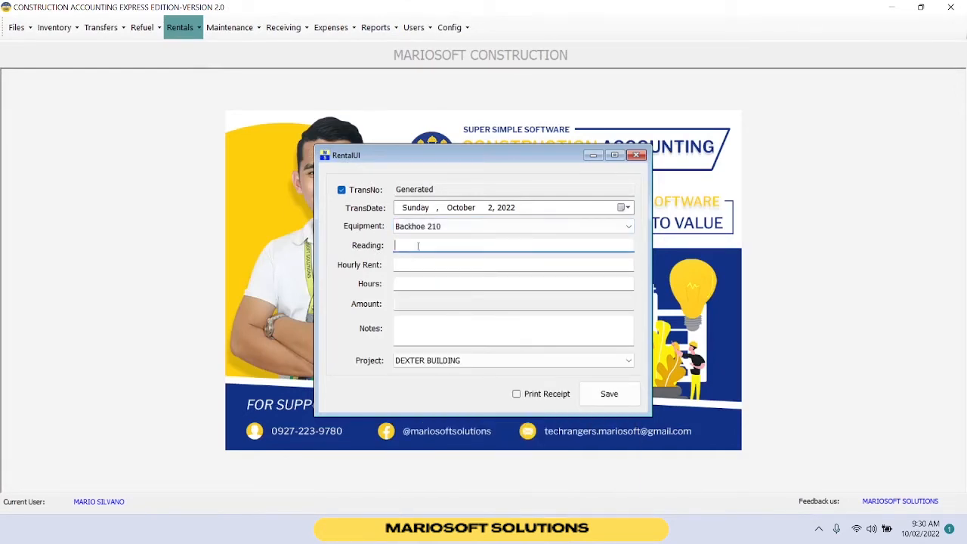
text(210)
click(411, 265)
text(5000)
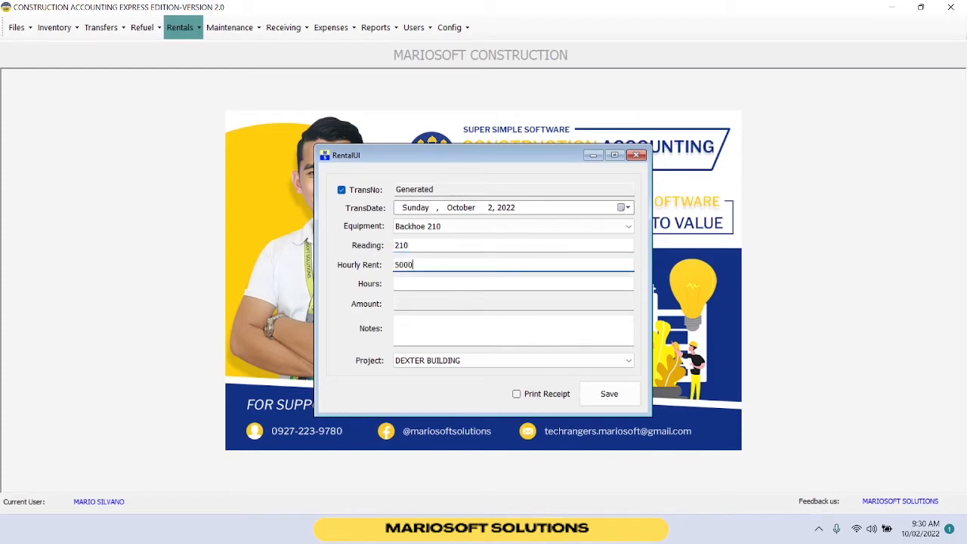
Set the rental hours to 6 and the project to MARIOSOFT BUILDING, then save the rental.
click(406, 286)
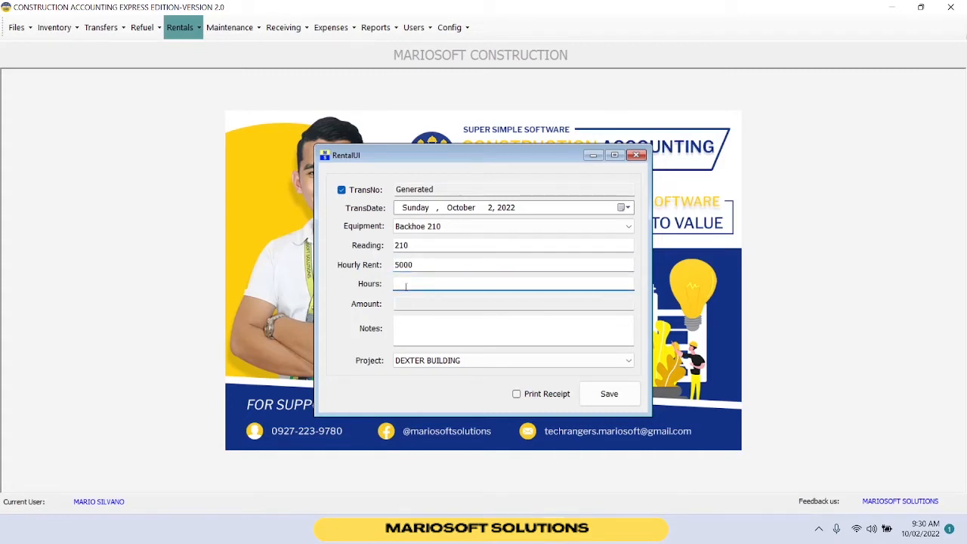
text(6)
key(Tab)
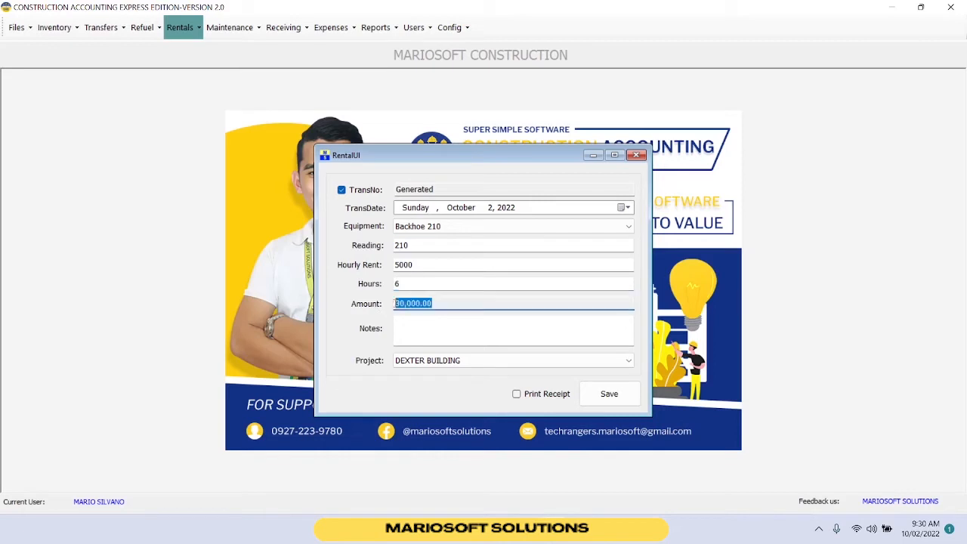
click(415, 323)
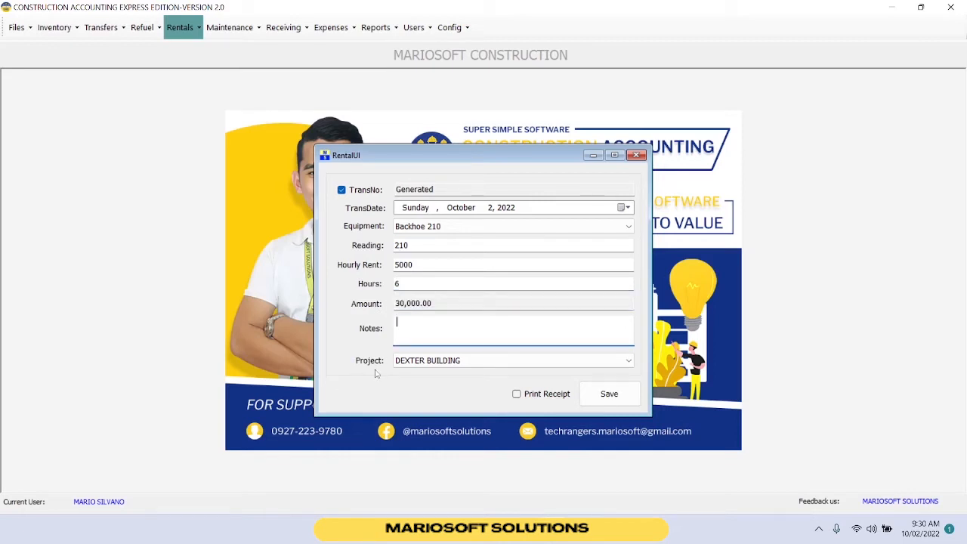
click(416, 363)
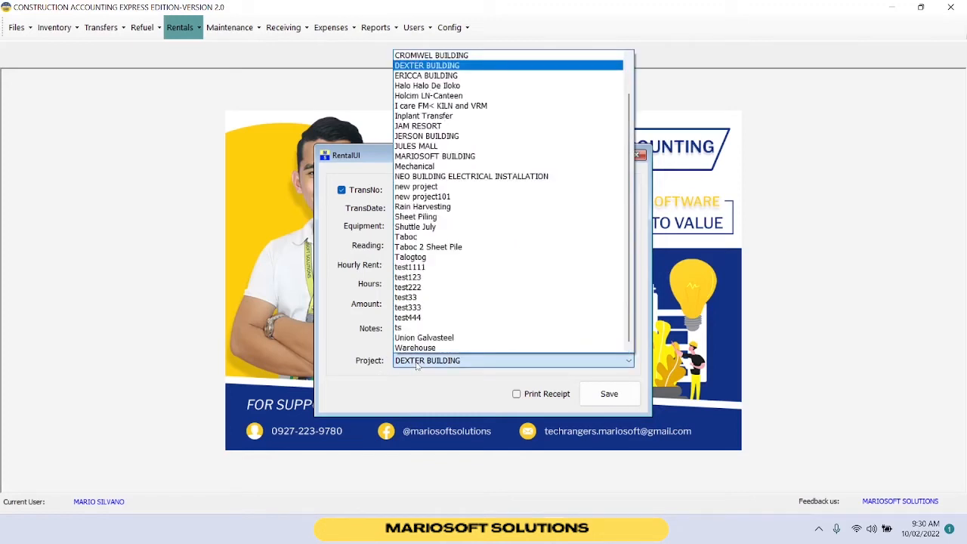
click(469, 156)
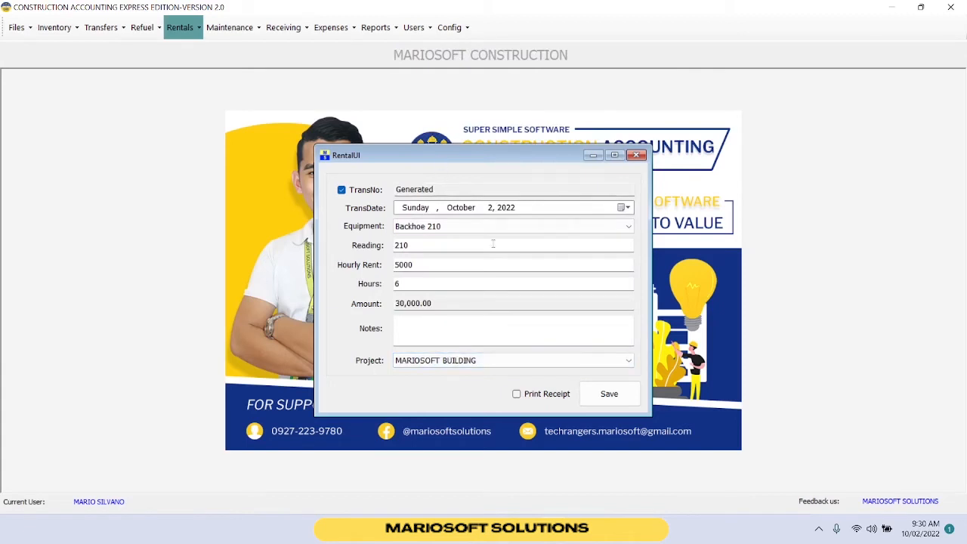
click(605, 393)
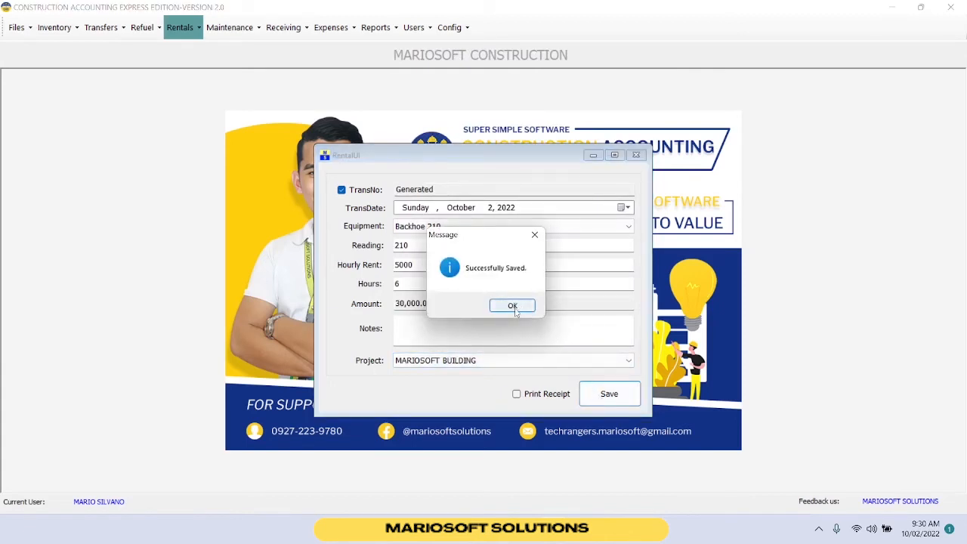
click(513, 306)
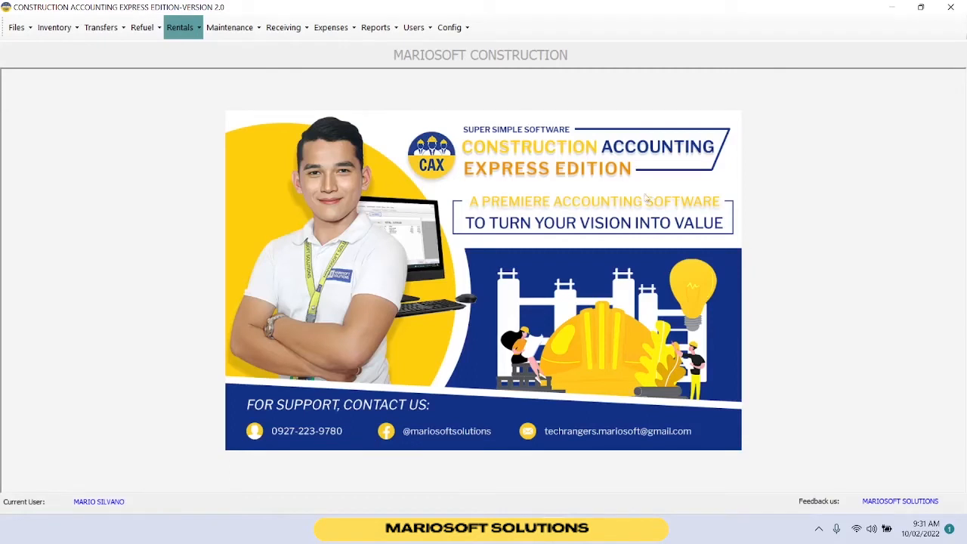
Start a refuel transaction for Backhoe 210 with a reading of 210.
click(138, 33)
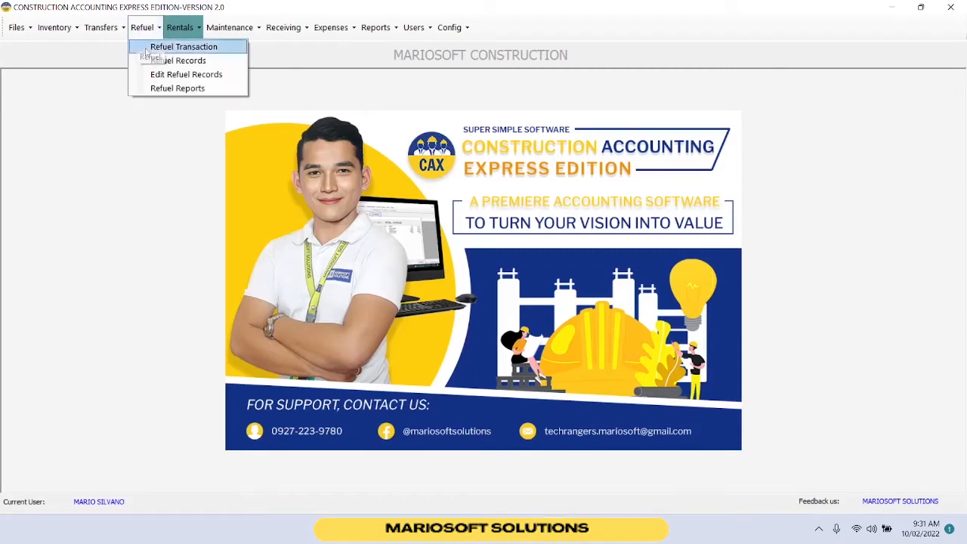
click(147, 46)
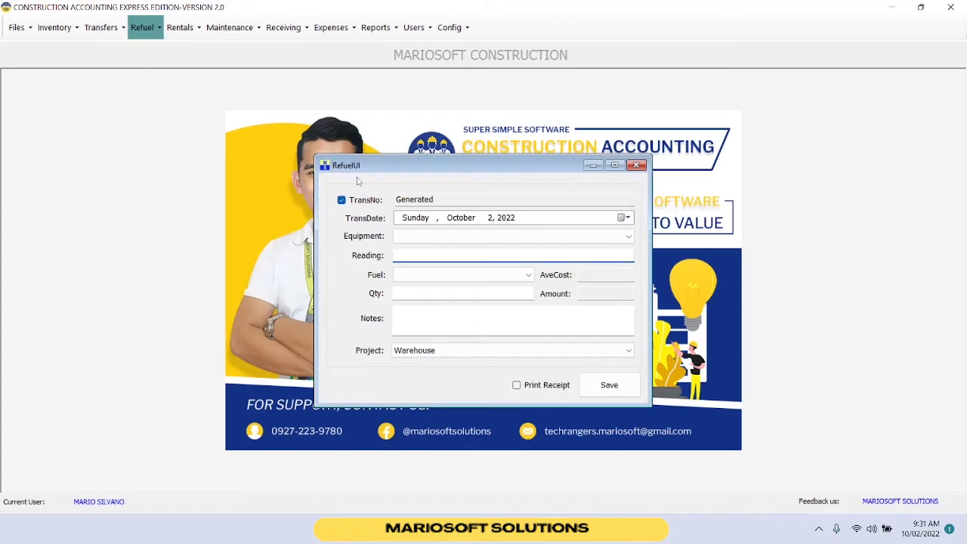
click(462, 238)
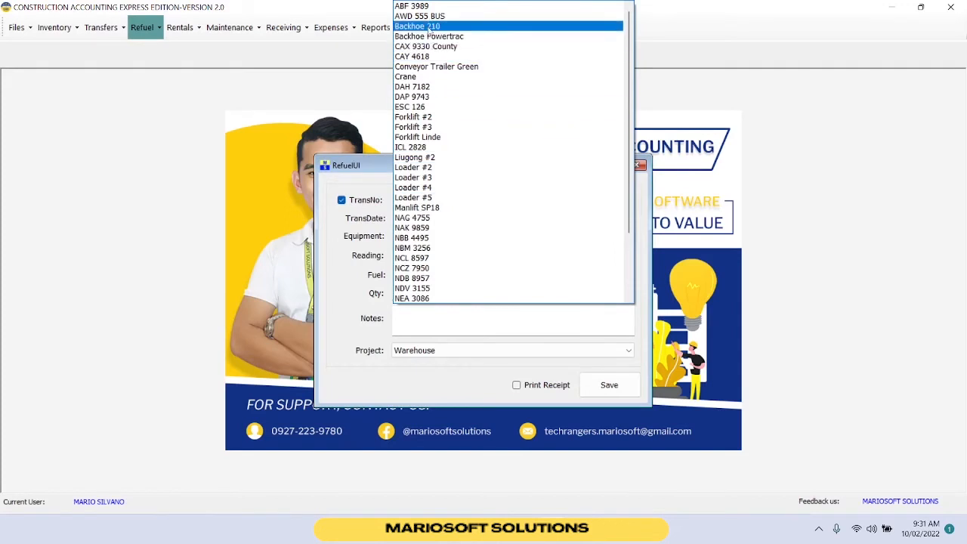
click(429, 29)
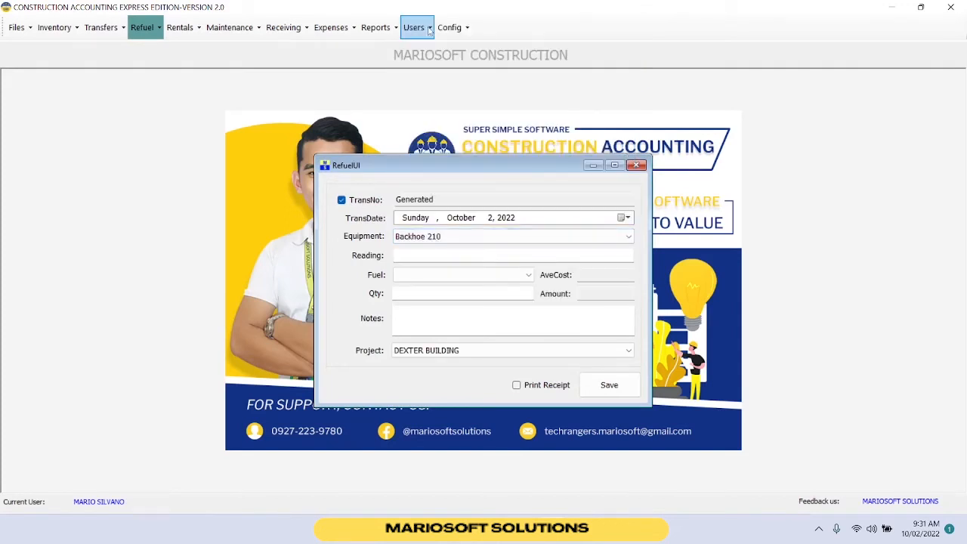
click(405, 256)
text(210)
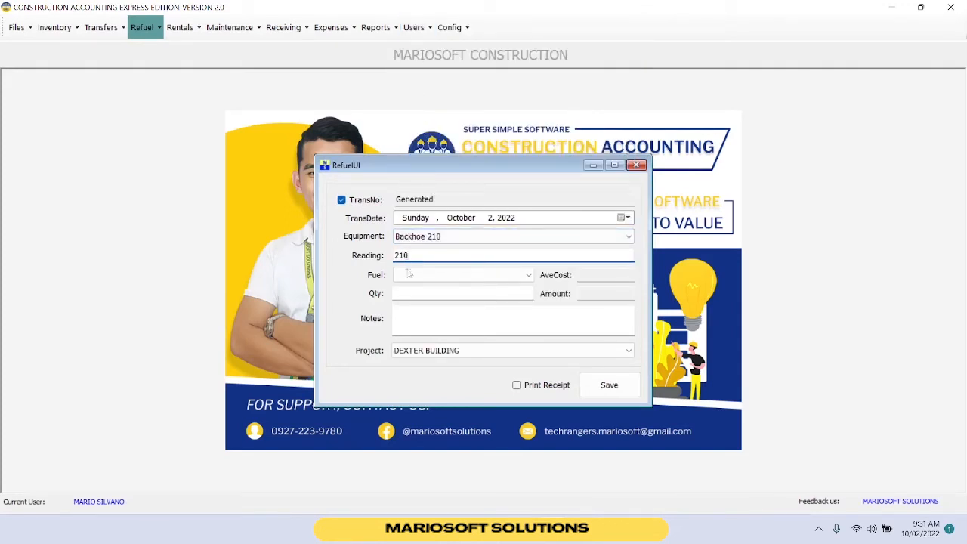
Set the refuel's fuel to Diesel and its quantity to 15.
click(429, 276)
click(427, 291)
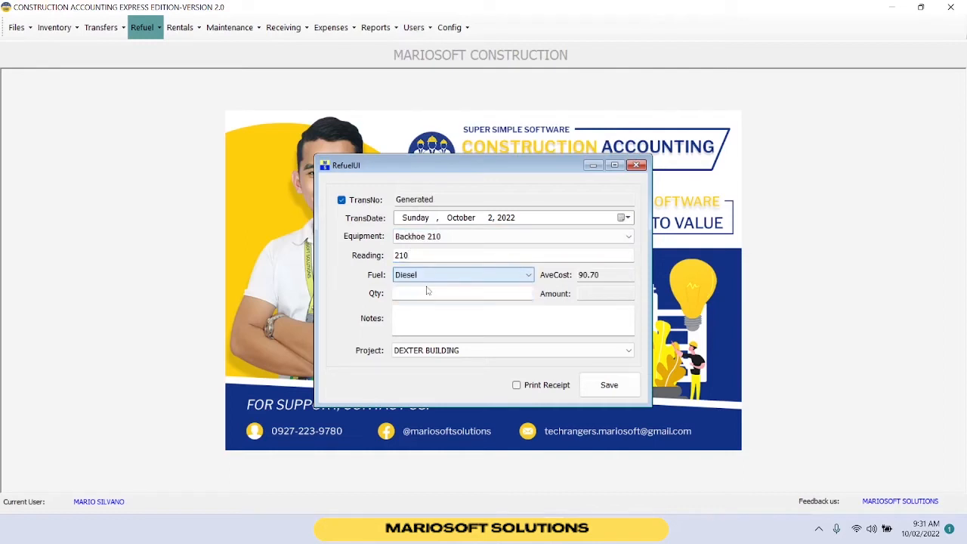
click(423, 294)
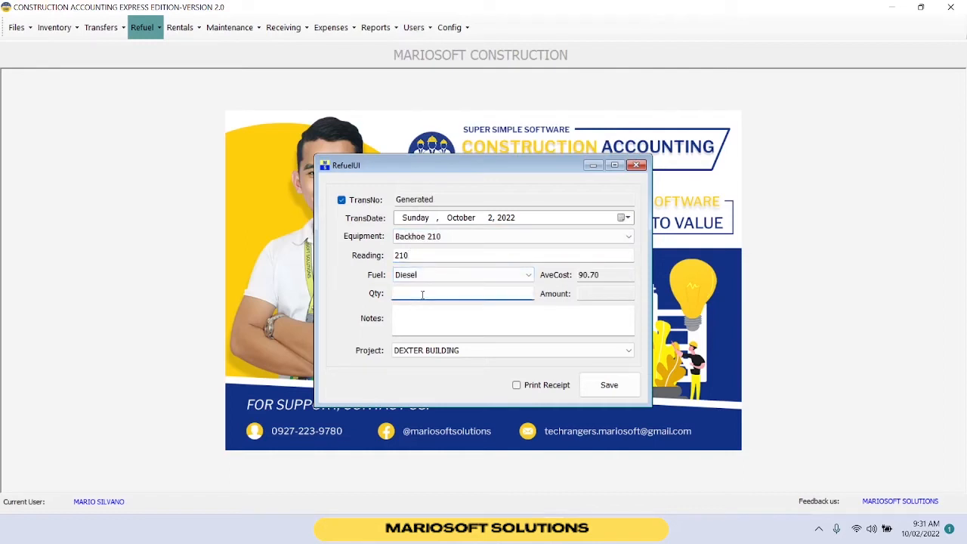
text(5)
key(BackSpace)
text(15)
drag(616, 292, 576, 296)
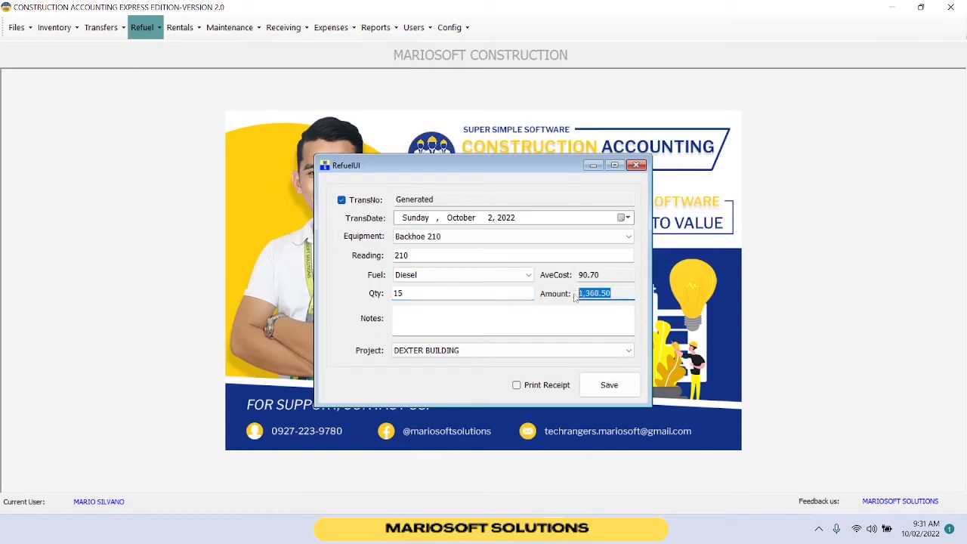
Set the refuel's project to MARIOSOFT BUILDING and save the refuel transaction.
click(436, 316)
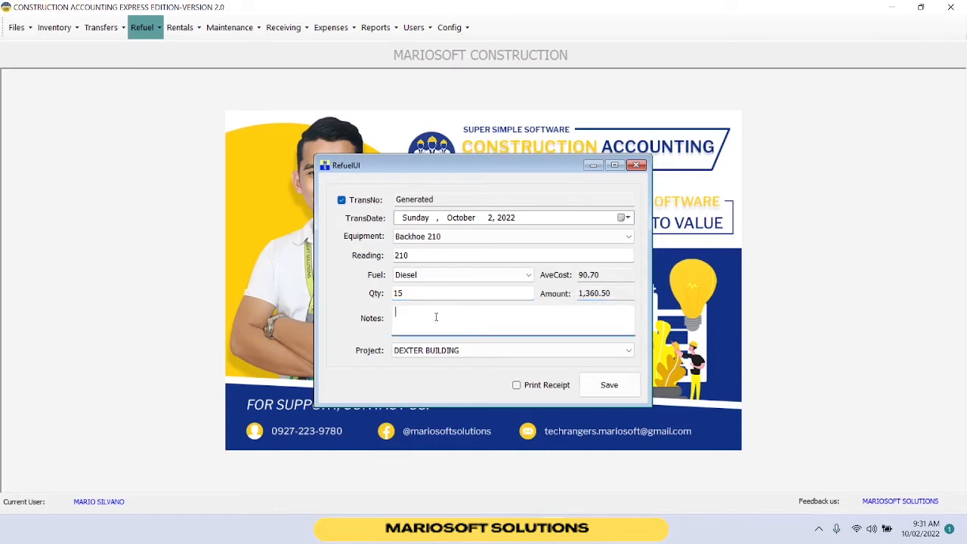
click(421, 353)
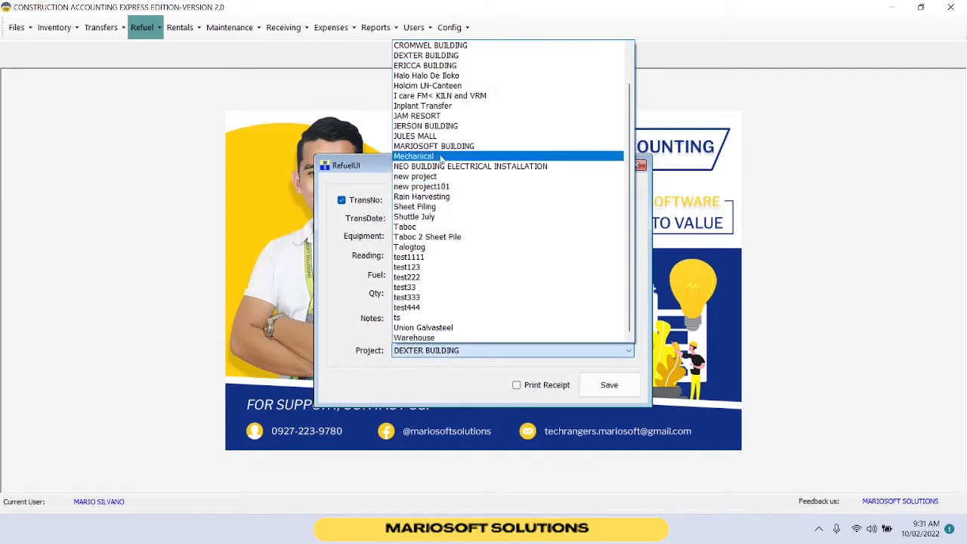
click(437, 147)
click(604, 385)
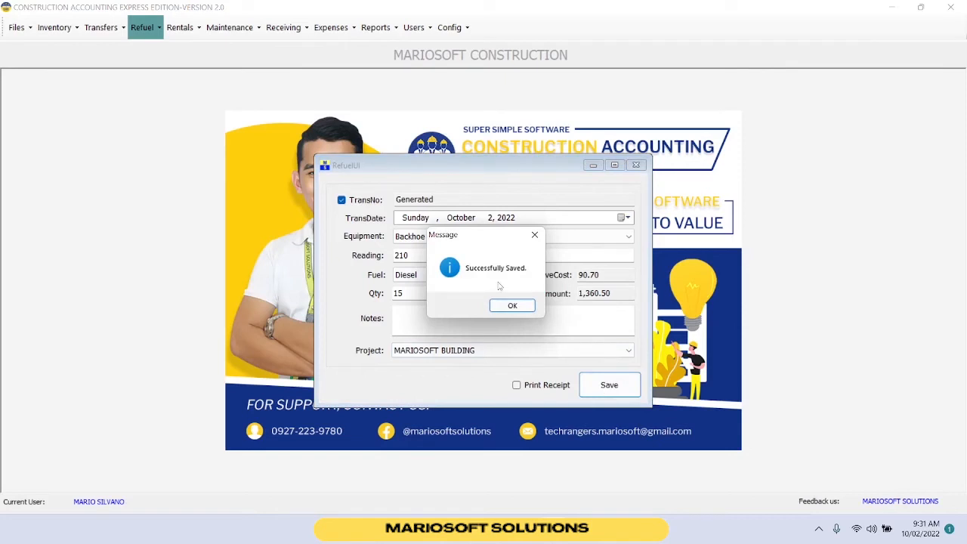
click(512, 305)
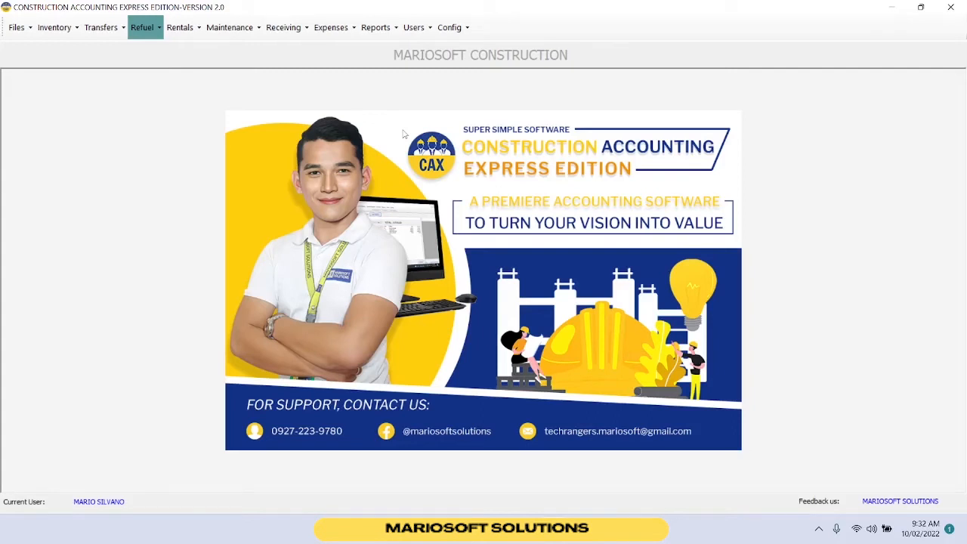
Start a maintenance transaction for Backhoe 210 with maintenance type Maintenance and list the available items.
click(229, 28)
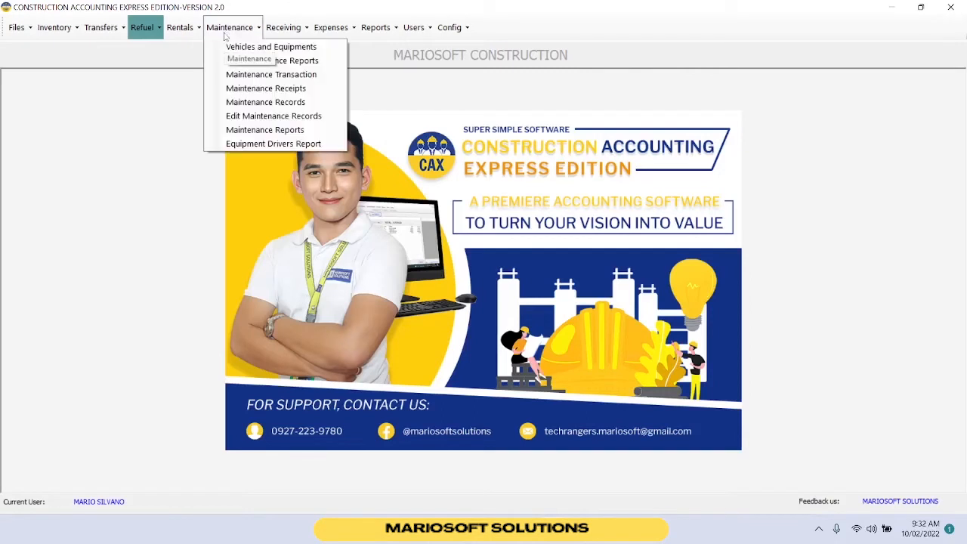
click(233, 74)
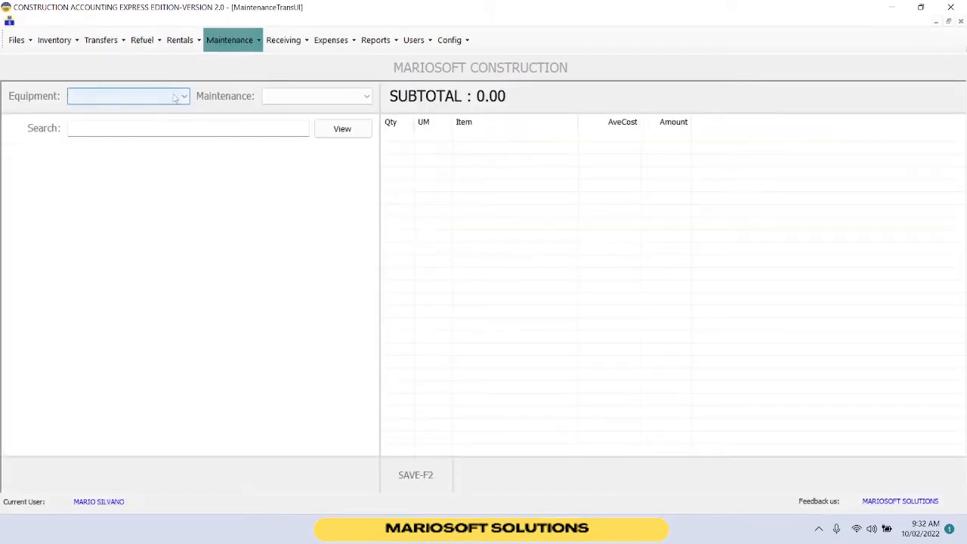
click(174, 98)
click(155, 136)
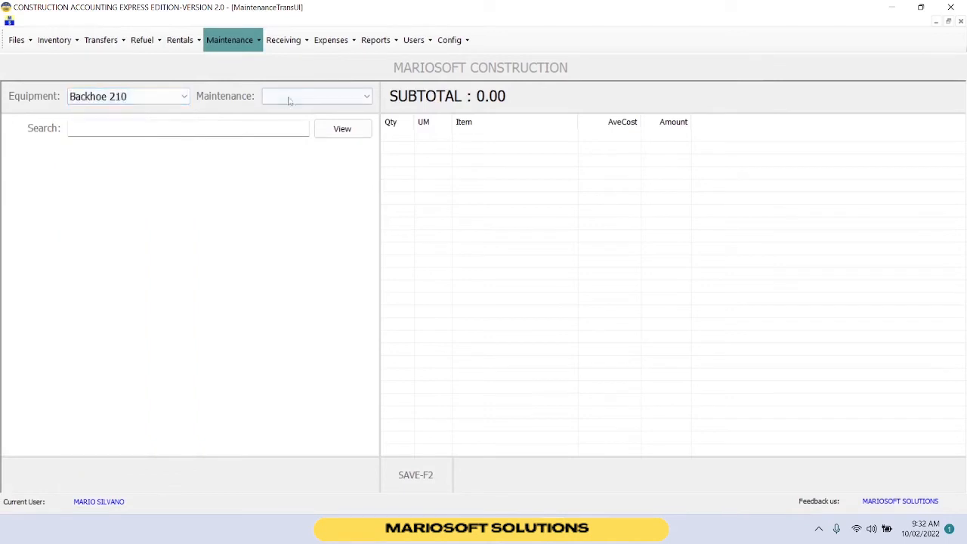
click(288, 100)
click(291, 123)
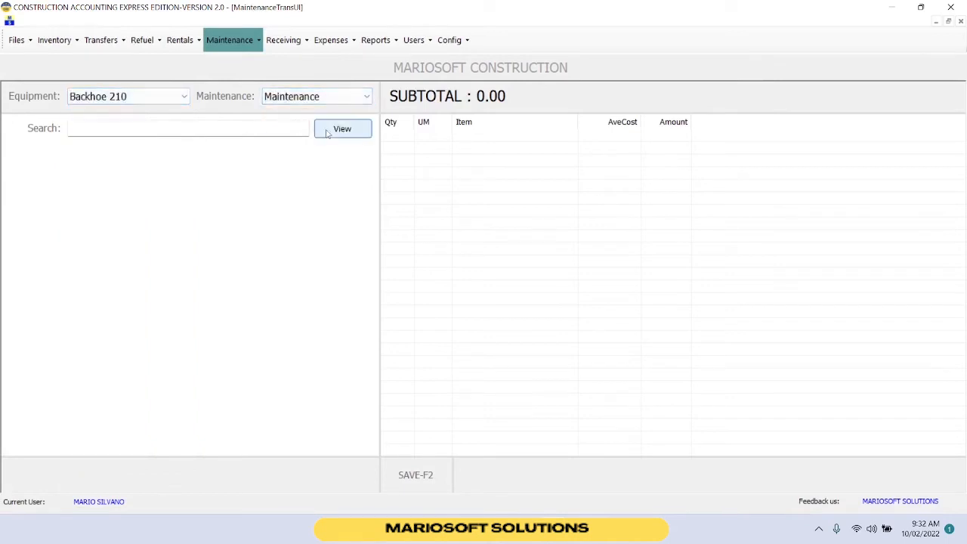
click(327, 132)
Search for GEAR and add 2 Liters of Gear Oil to the maintenance items.
click(287, 130)
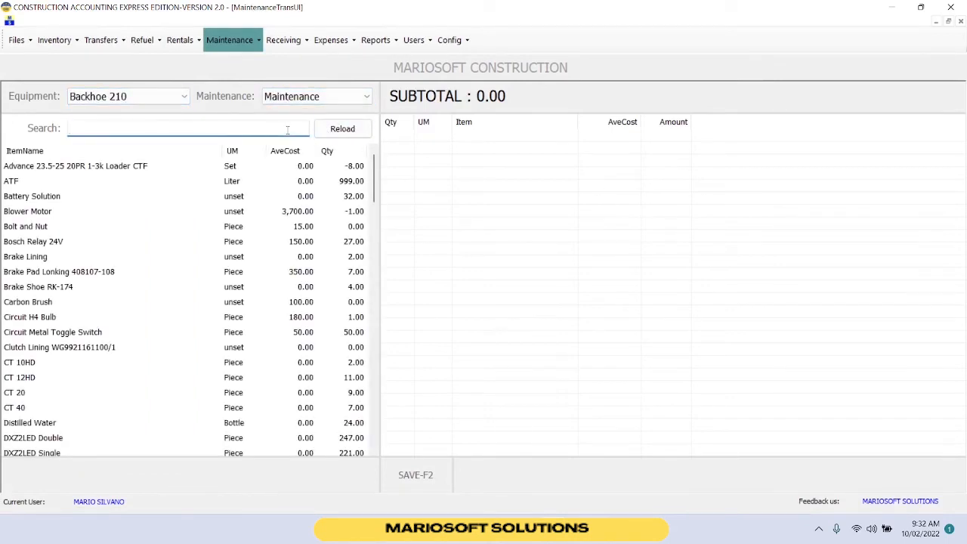
text(GEAR)
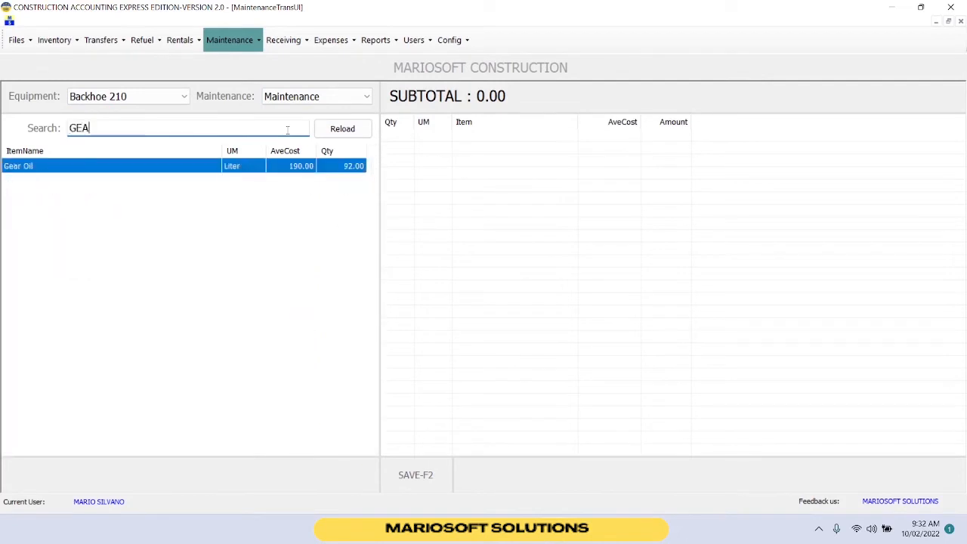
double_click(243, 168)
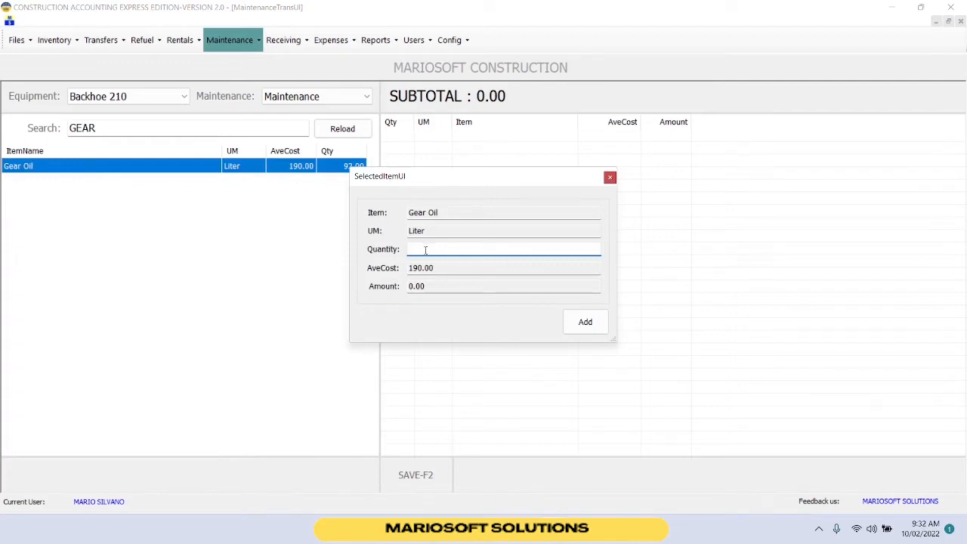
text(2)
click(596, 324)
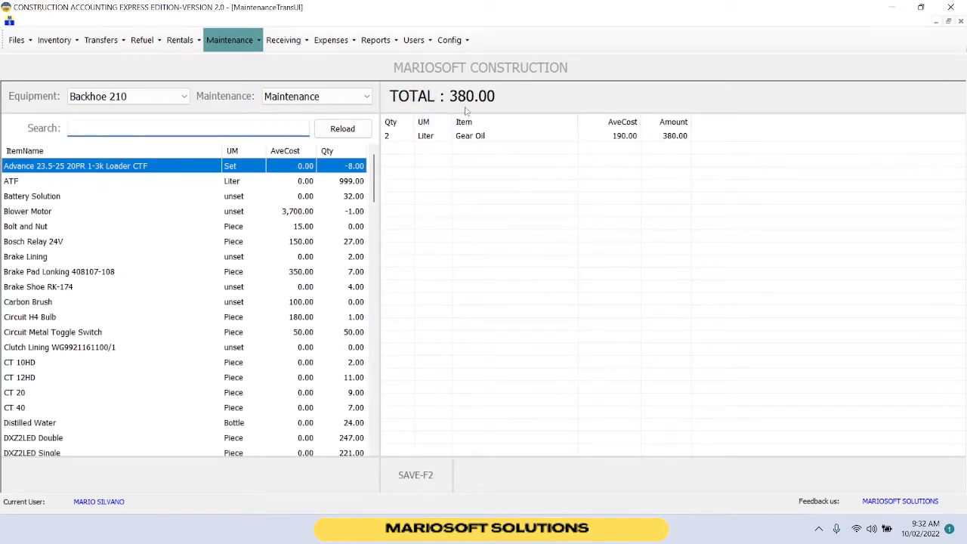
Save the maintenance to project MARIOSOFT BUILDING with a printed receipt and export the receipt as an Acrobat (PDF) file.
click(470, 136)
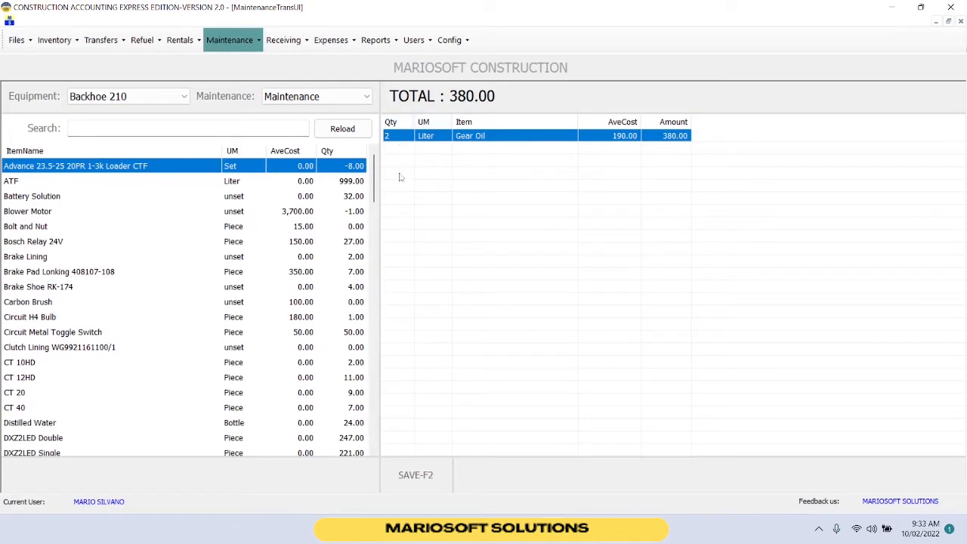
click(429, 475)
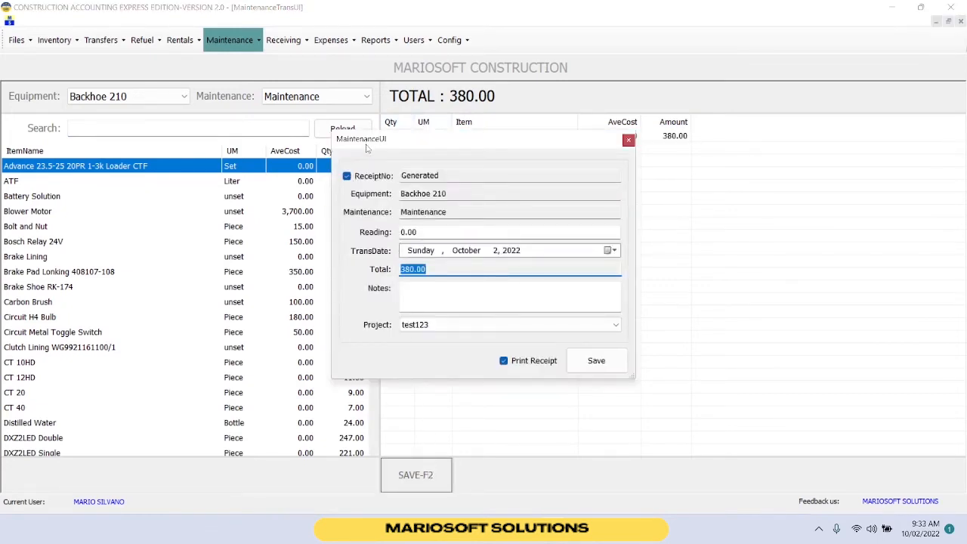
click(479, 290)
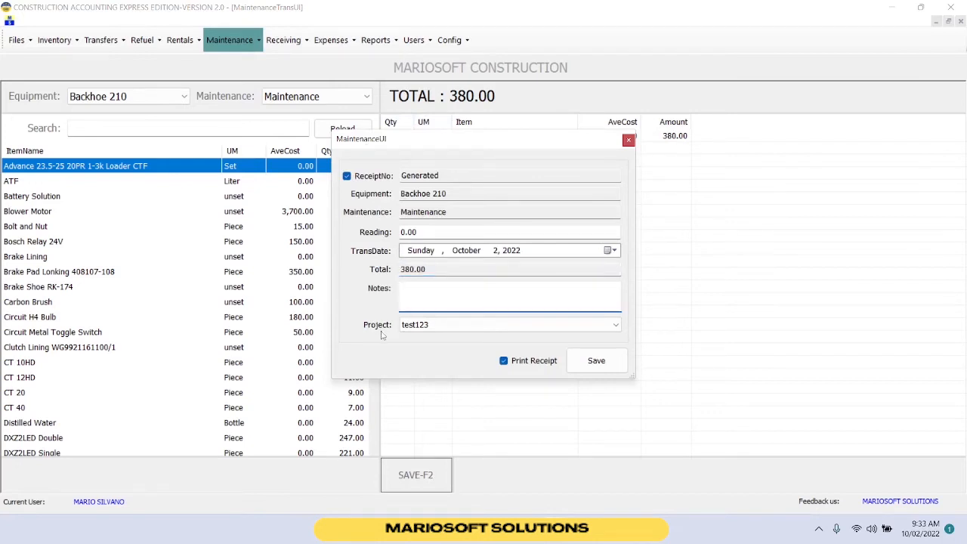
click(495, 324)
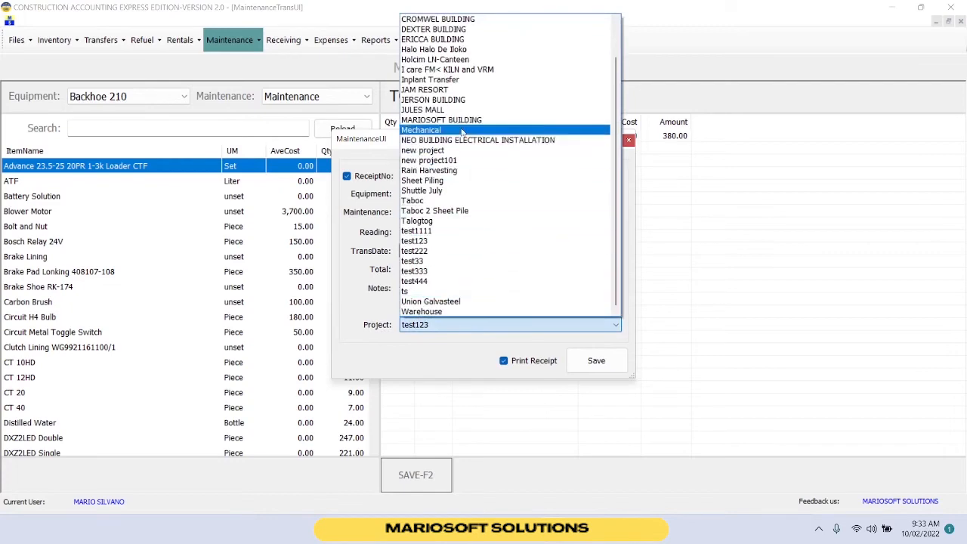
click(462, 120)
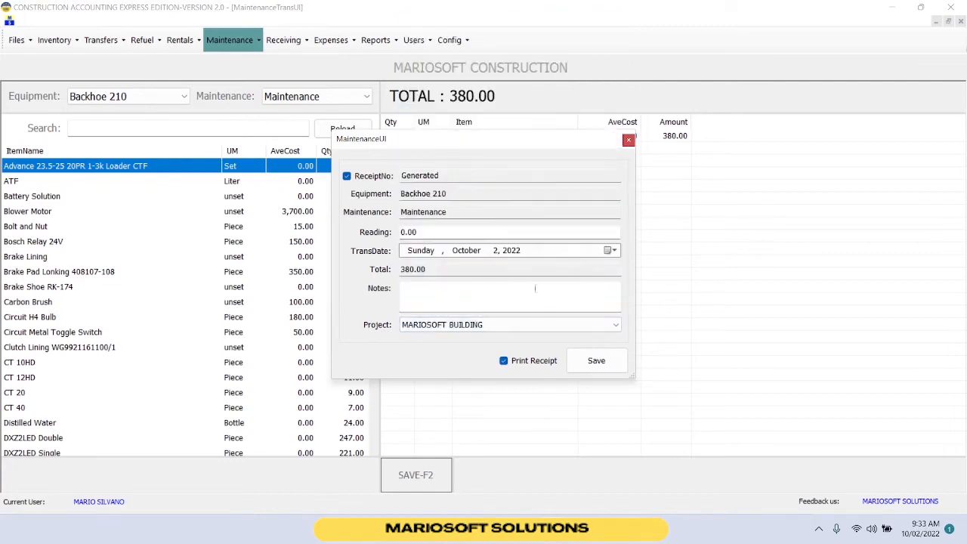
click(594, 363)
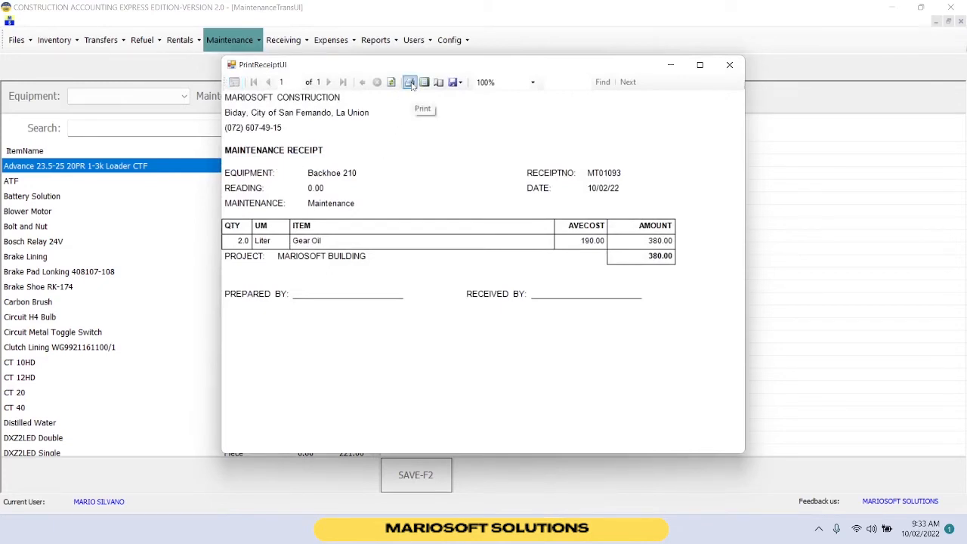
click(456, 83)
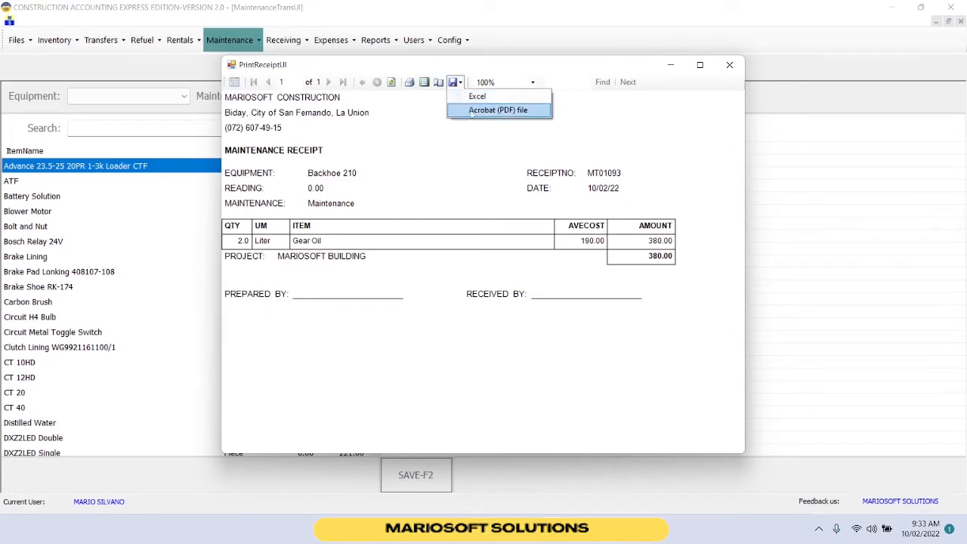
click(471, 112)
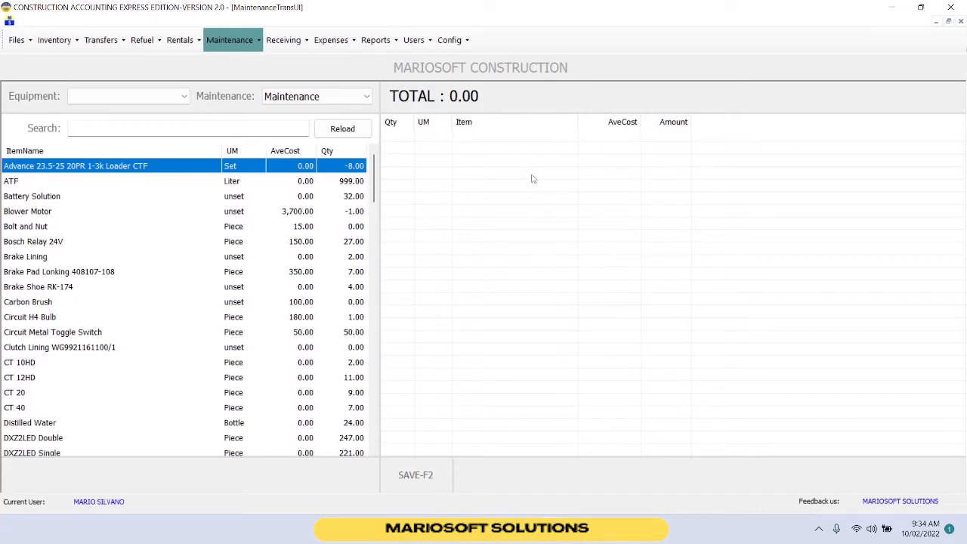
Start an expense transaction for project MARIOSOFT BUILDING and list its available expenses.
click(333, 40)
click(341, 60)
click(287, 99)
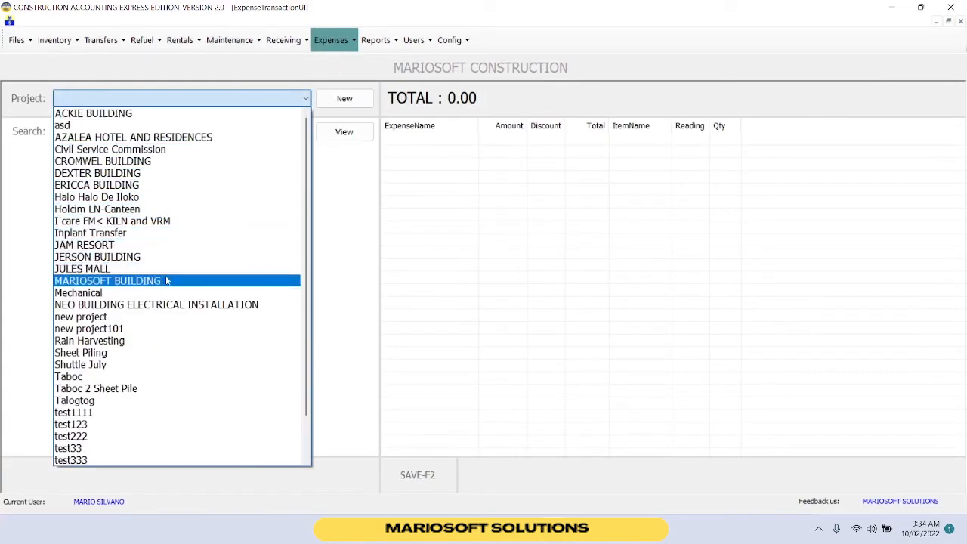
click(170, 280)
click(329, 134)
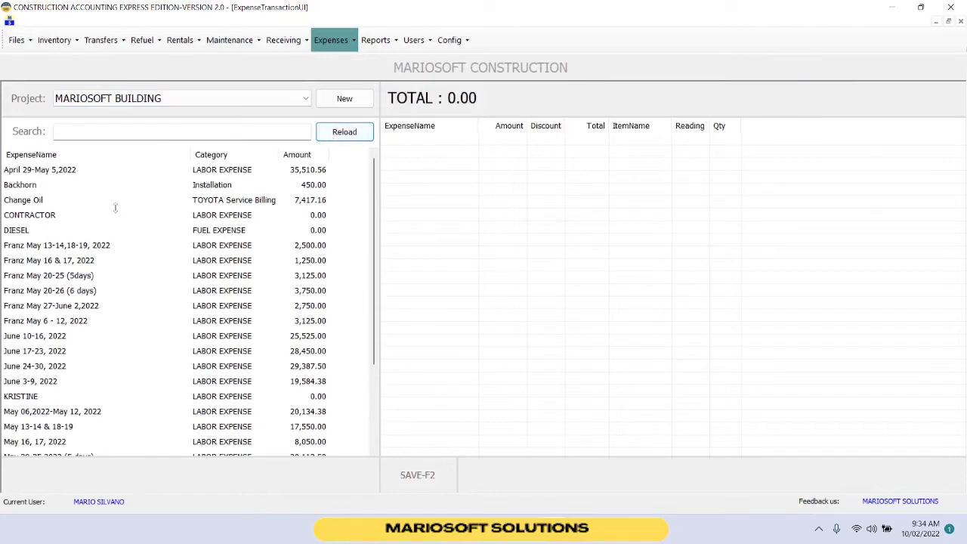
scroll(113, 264, down, 2)
scroll(112, 268, up, 1)
scroll(112, 268, up, 1)
Search for WOR and add a WORKER SALARY expense with an amount of 55000.
click(123, 132)
text(WOR)
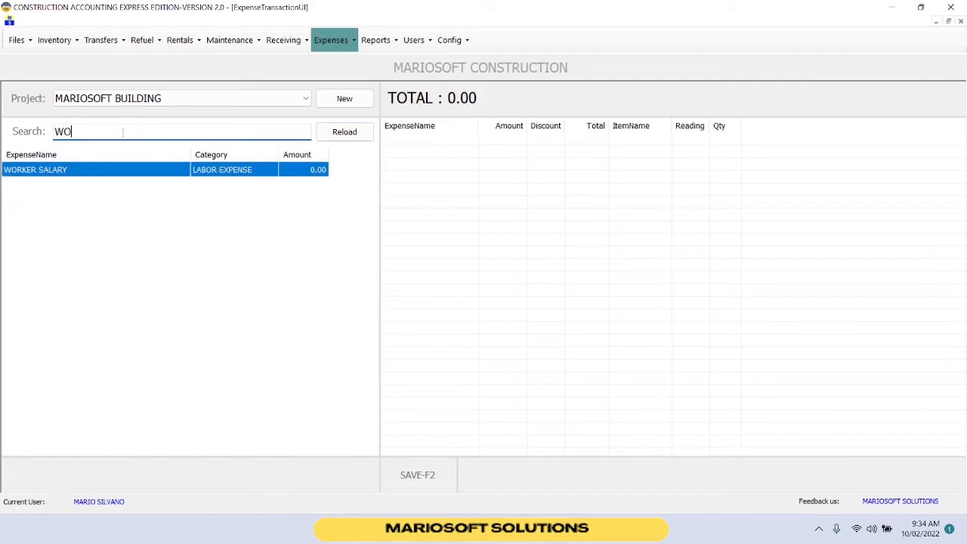
double_click(149, 170)
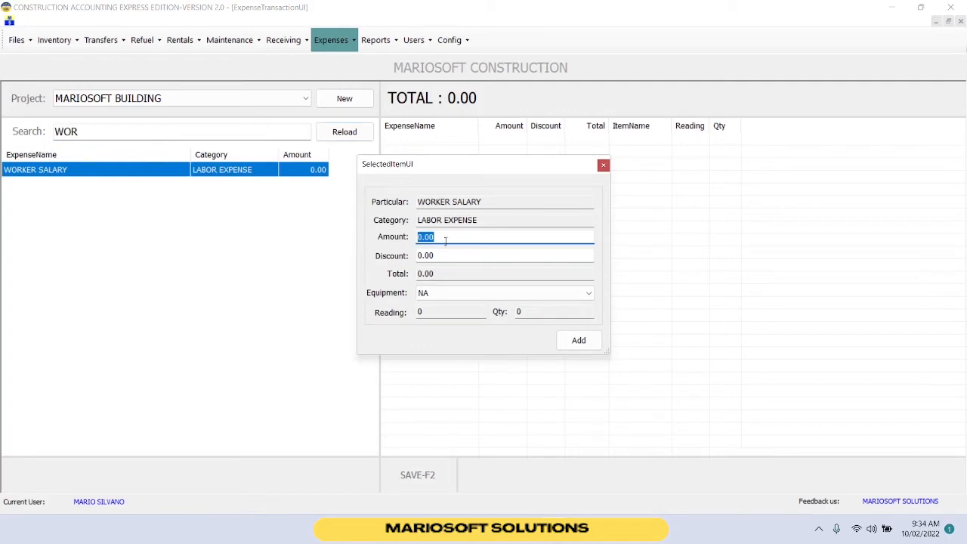
drag(445, 237, 411, 237)
text(55000)
click(578, 341)
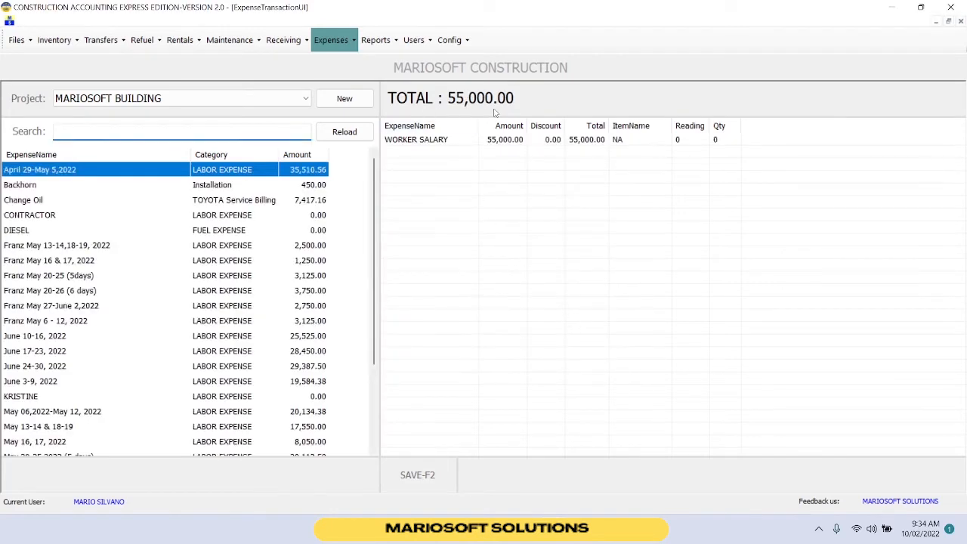
Save the WORKER SALARY expense transaction for MARIOSOFT BUILDING with CASH payment and no printed receipt.
click(446, 143)
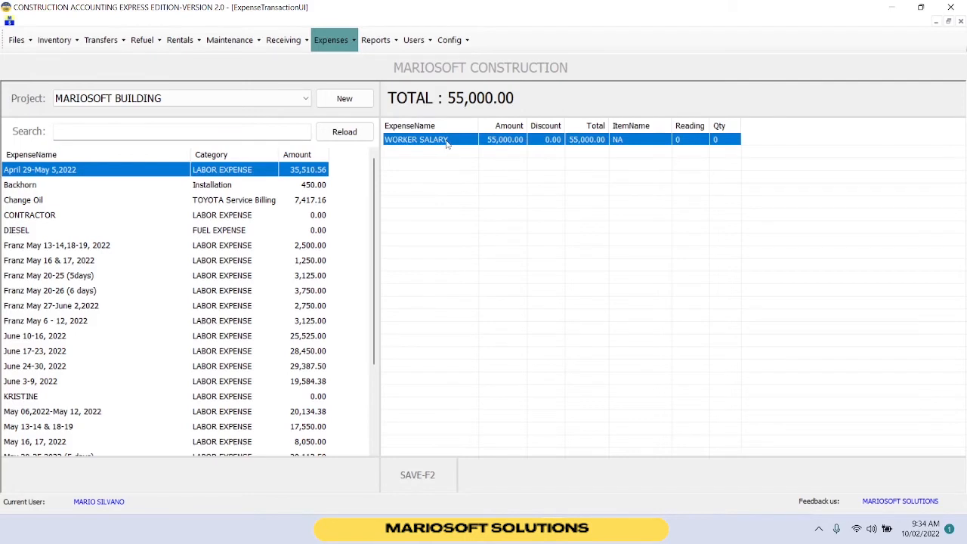
click(436, 477)
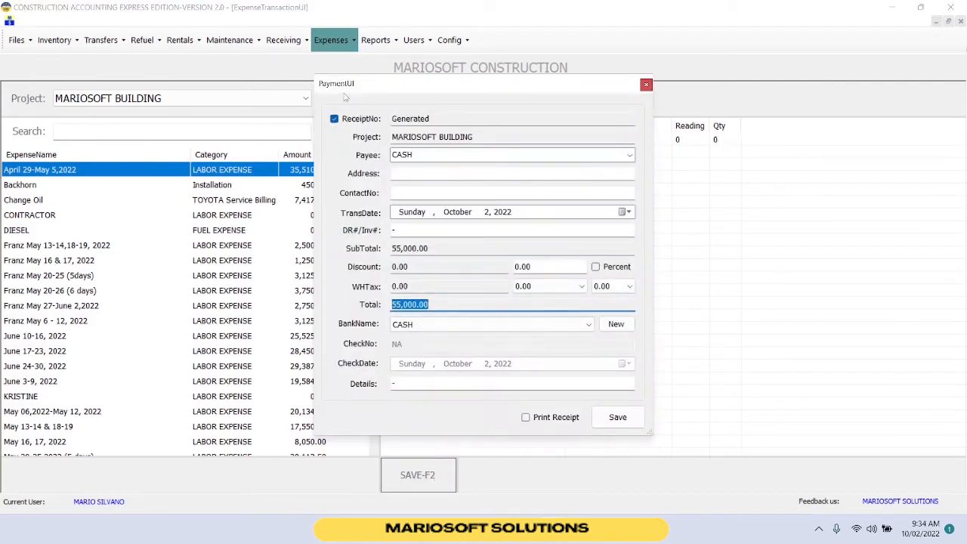
click(619, 422)
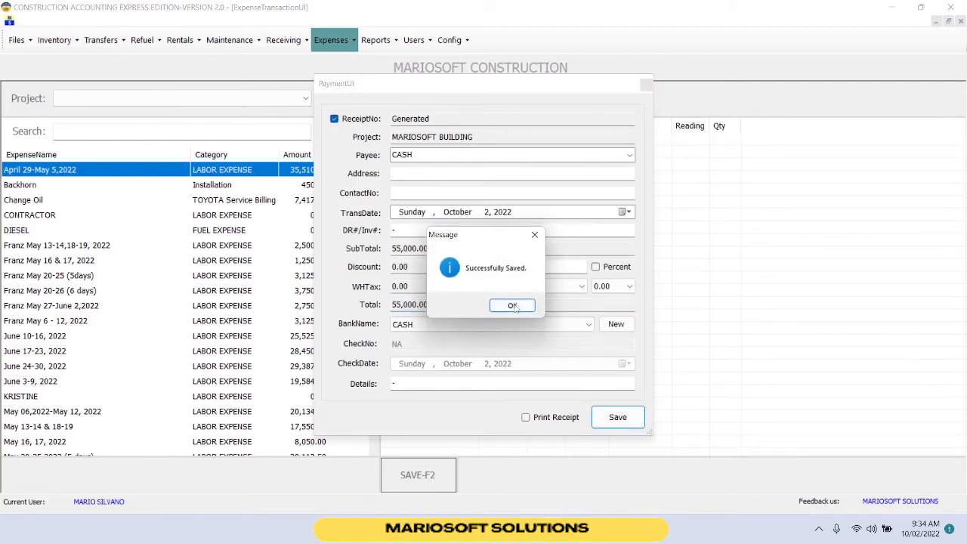
click(512, 305)
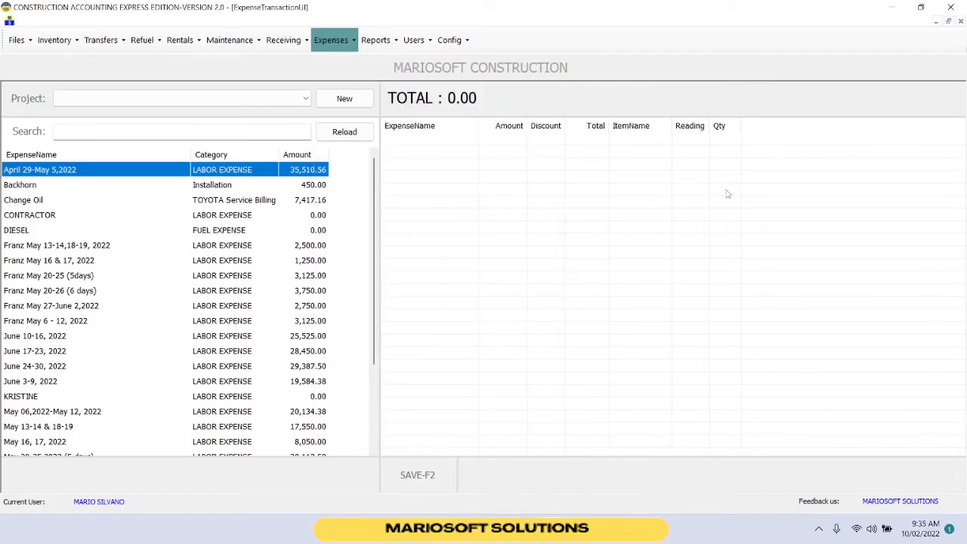
Open the Project Profit/Loss report and view it for project MARIOSOFT BUILDING.
click(372, 42)
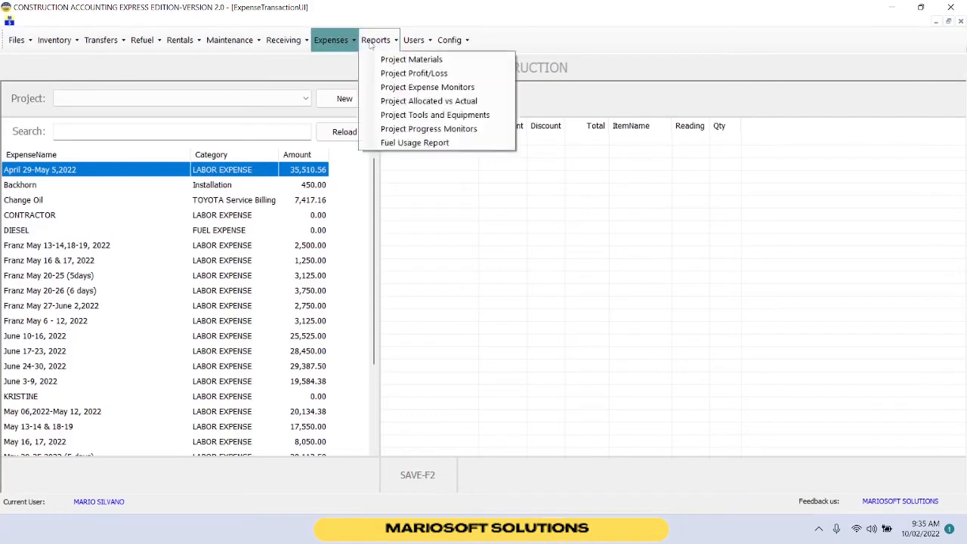
click(383, 73)
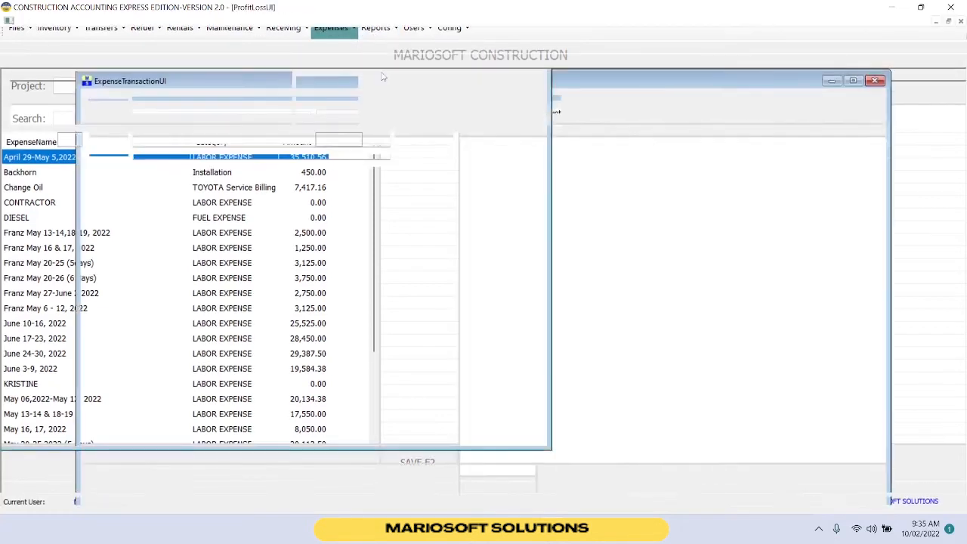
click(276, 103)
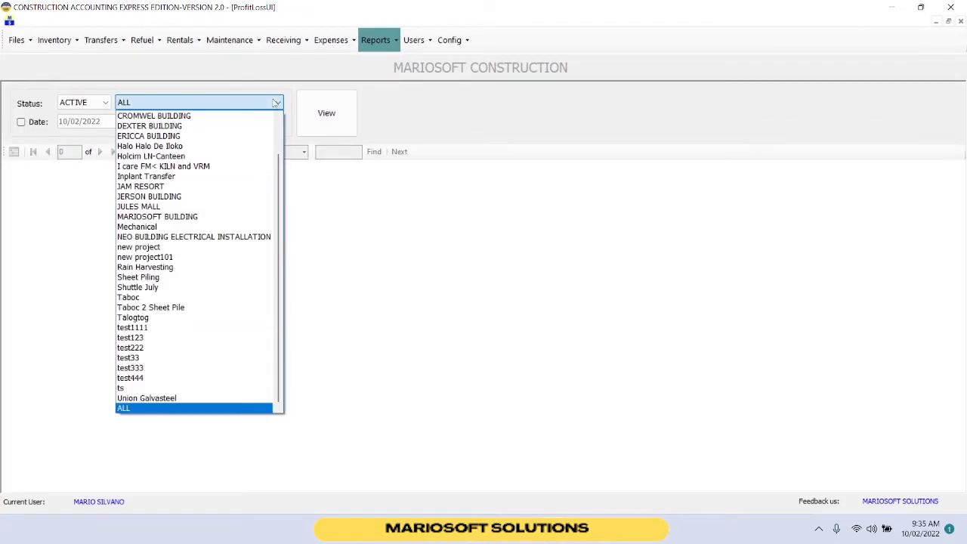
click(217, 218)
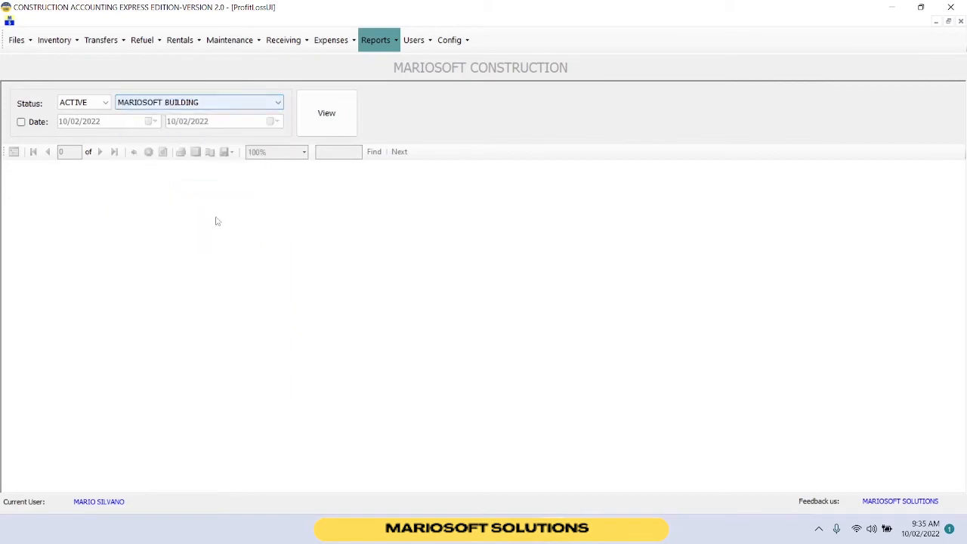
click(322, 124)
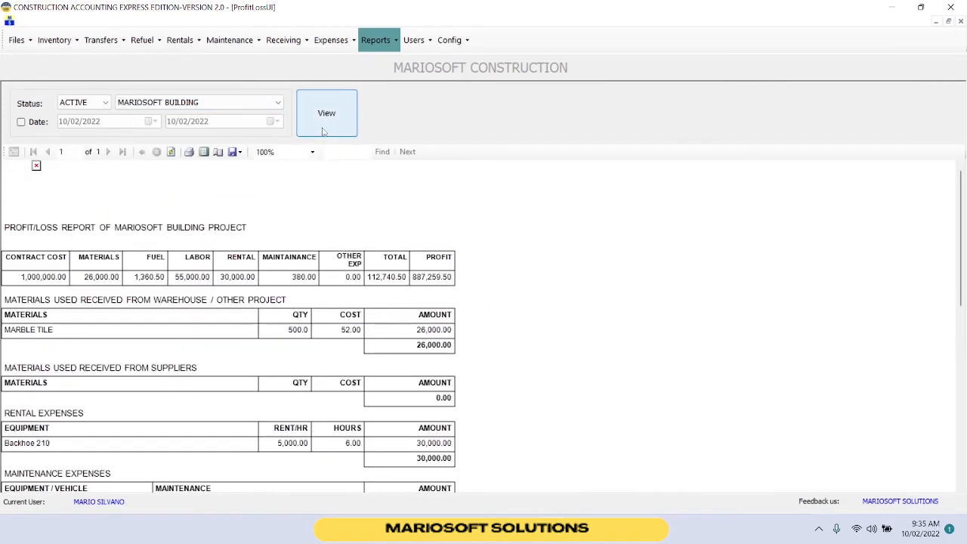
Export the MARIOSOFT BUILDING profit/loss report as an Acrobat (PDF) file.
scroll(253, 250, down, 1)
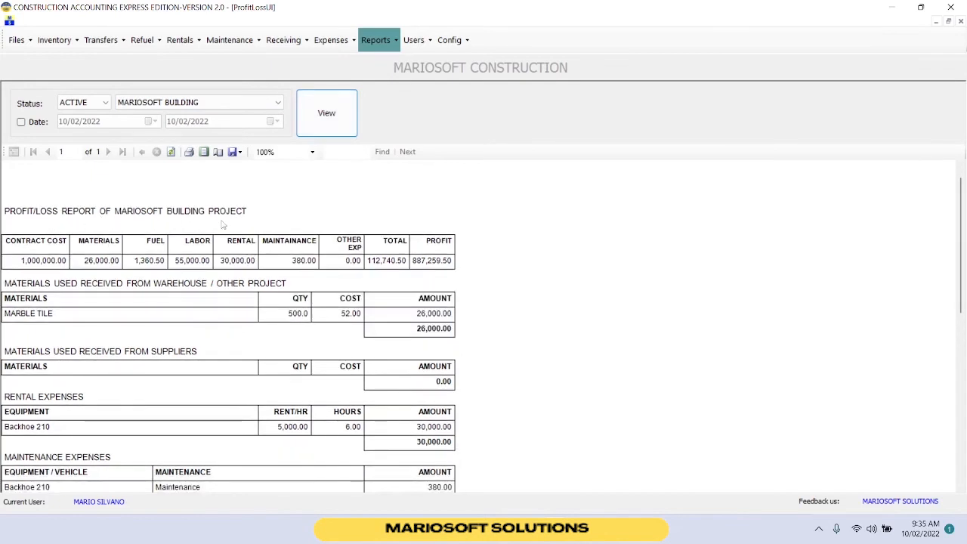
scroll(223, 224, down, 2)
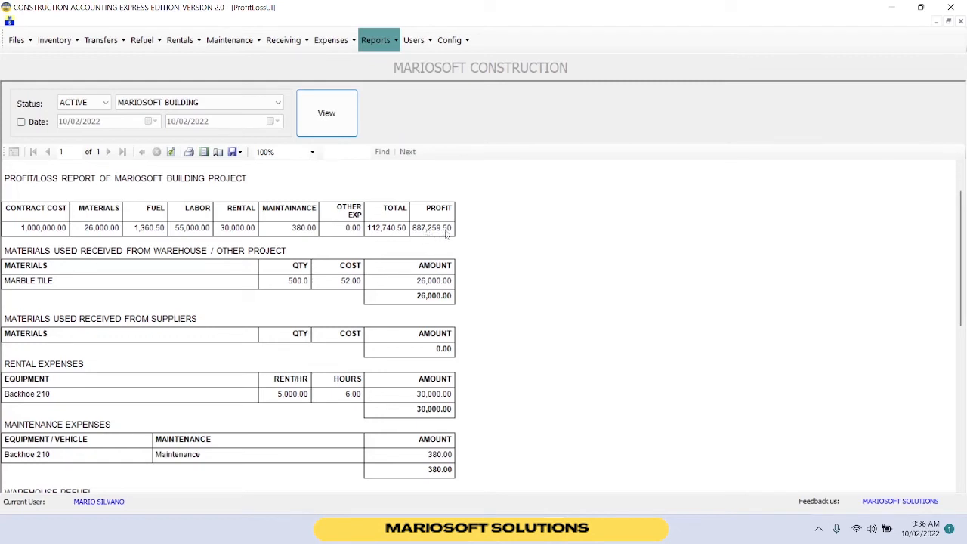
scroll(293, 293, down, 5)
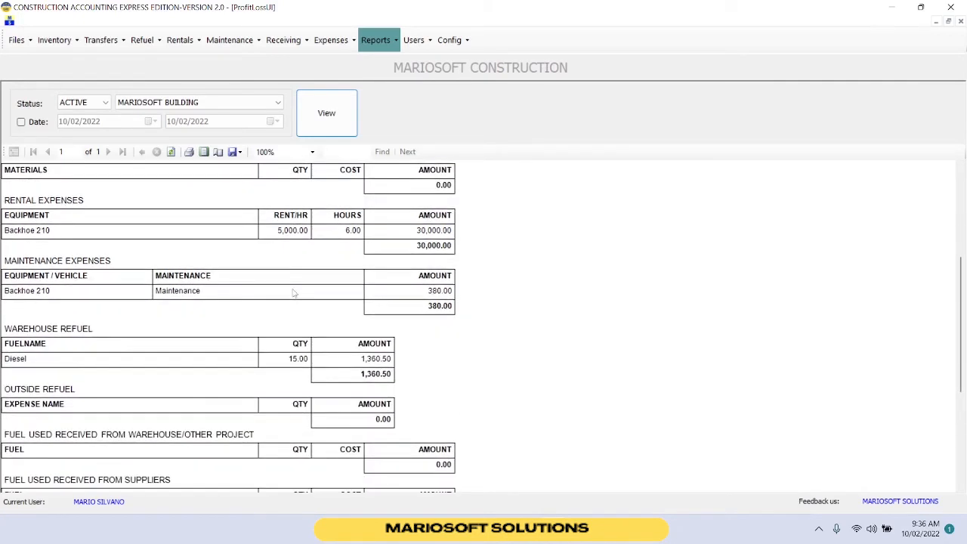
scroll(294, 293, down, 5)
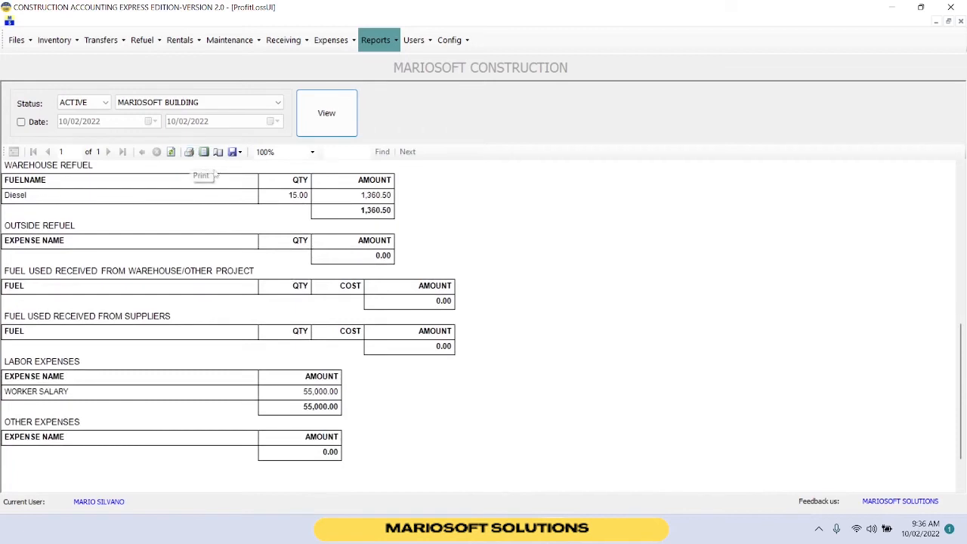
click(234, 152)
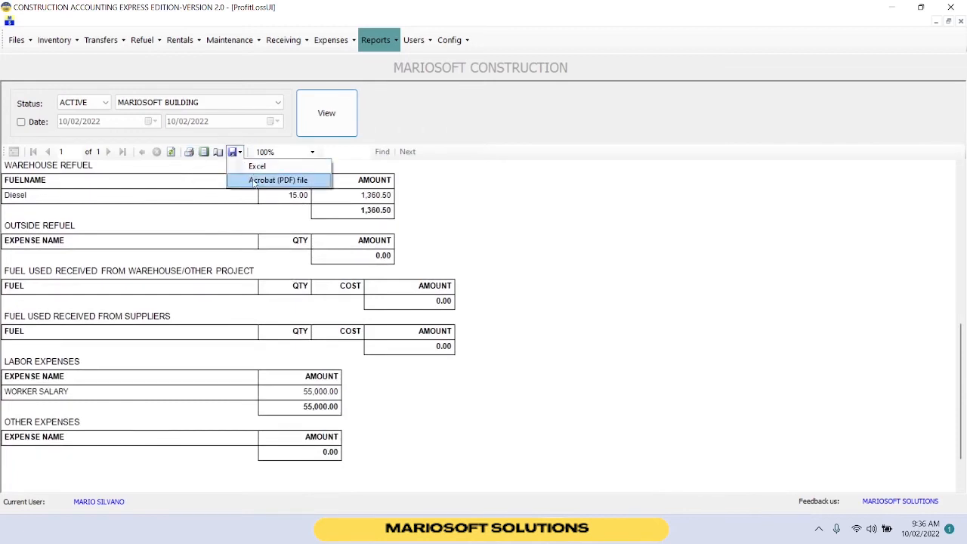
click(255, 181)
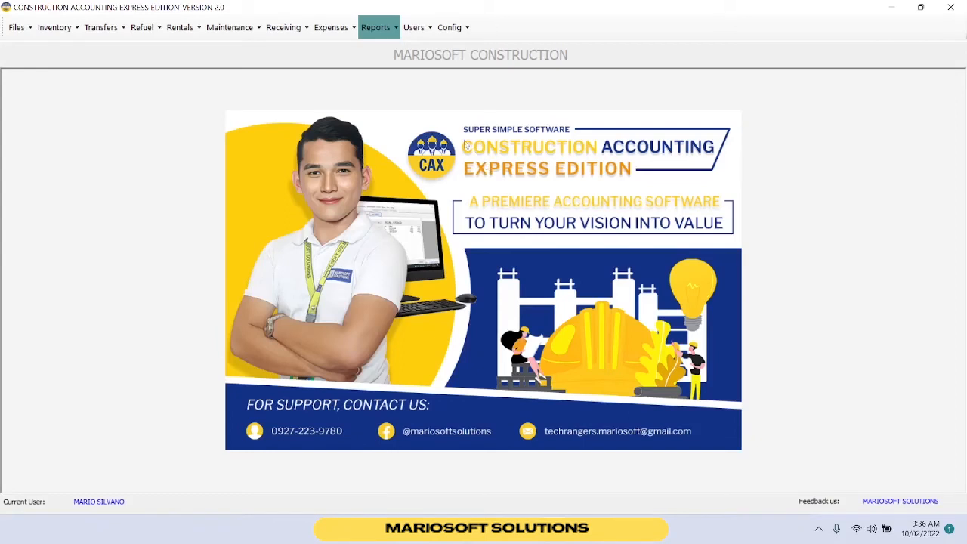
Open user accounts and start a new user with username CHRISTINE and the account password.
click(414, 29)
click(447, 46)
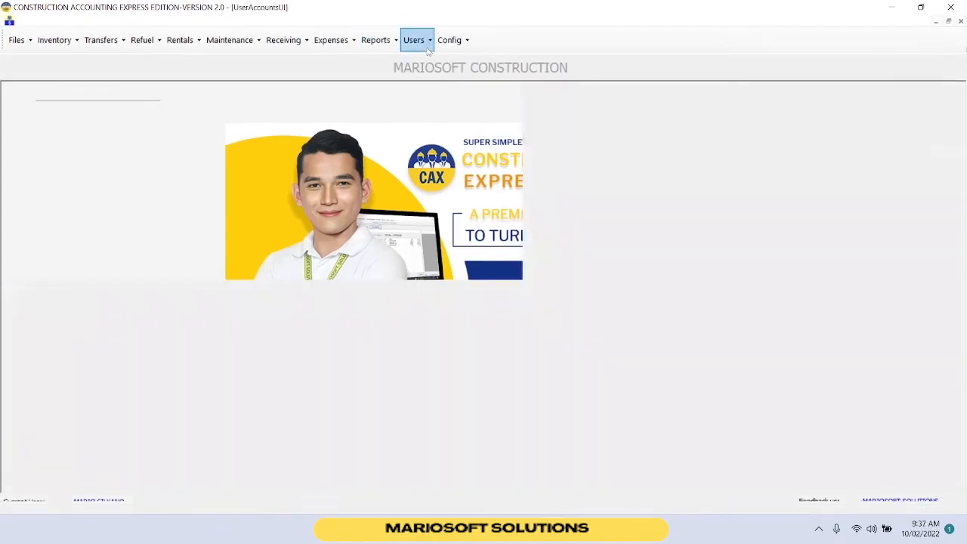
click(183, 94)
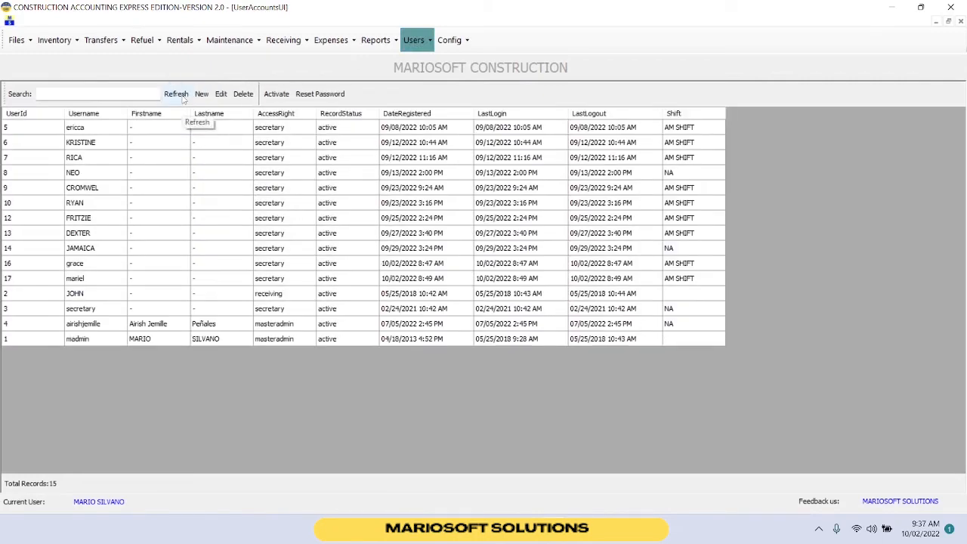
click(202, 95)
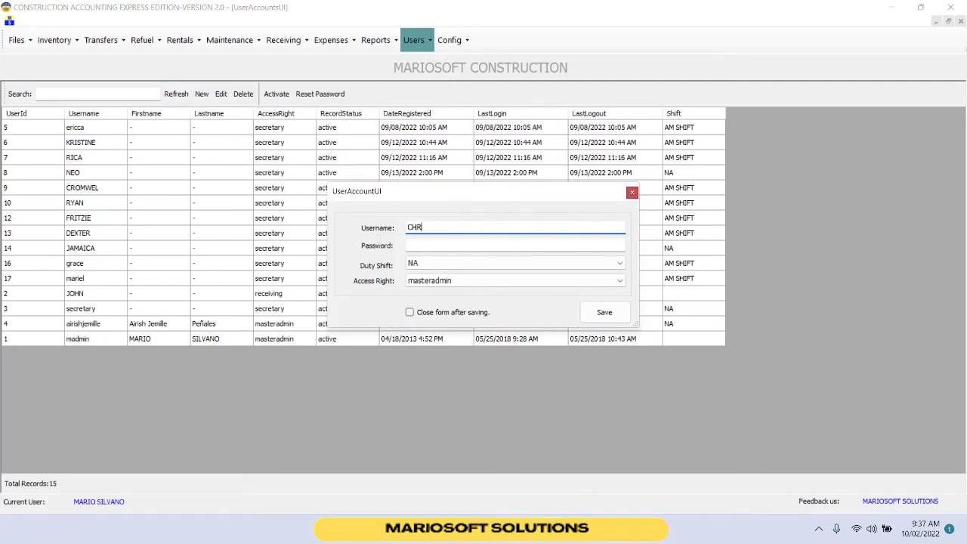
text(CHRISTINE)
click(427, 243)
text(123)
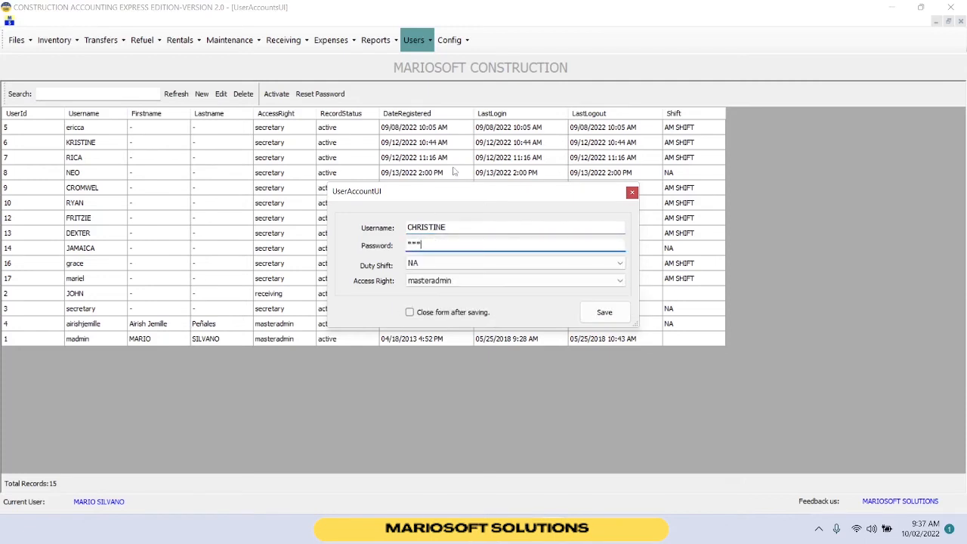
Set the new user's duty shift to AM SHIFT and access right to secretary, then save and close the form.
click(412, 265)
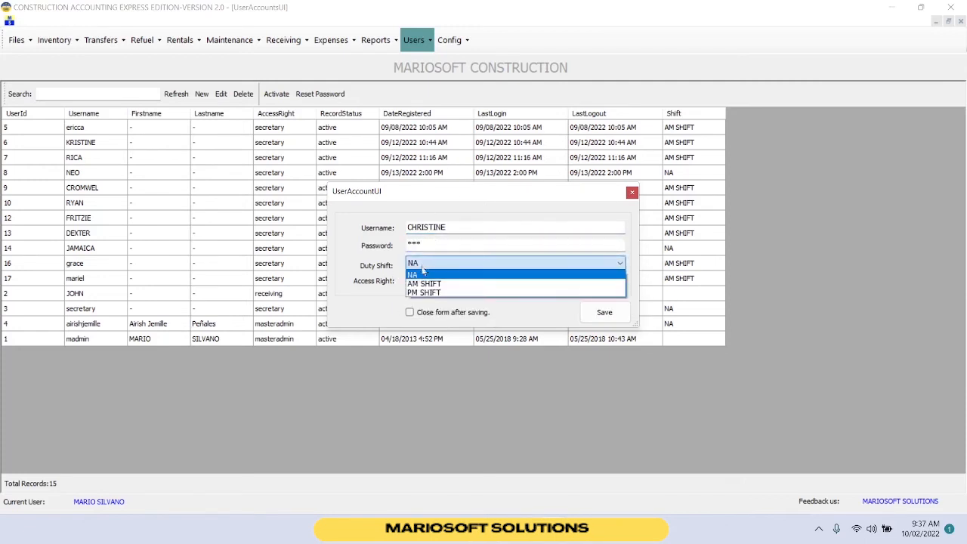
click(424, 283)
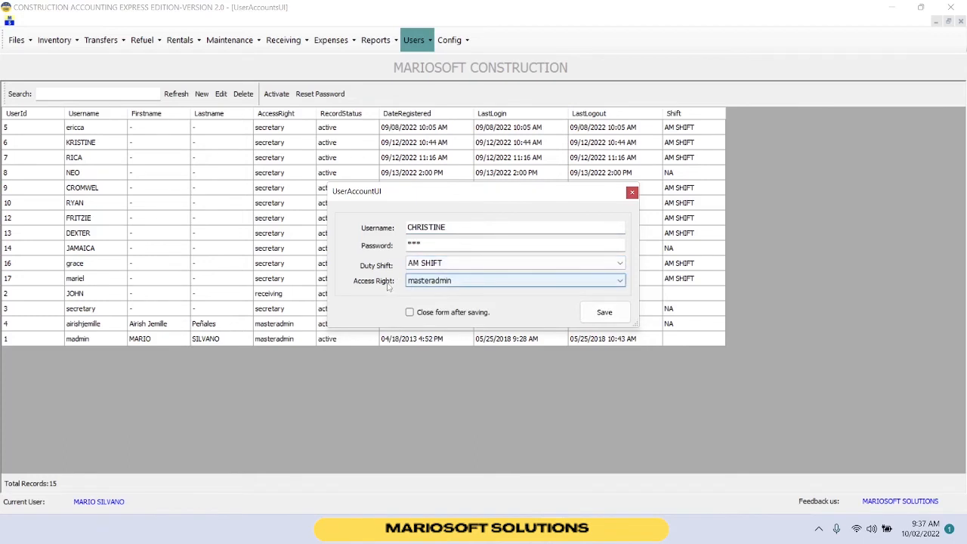
click(431, 281)
click(435, 310)
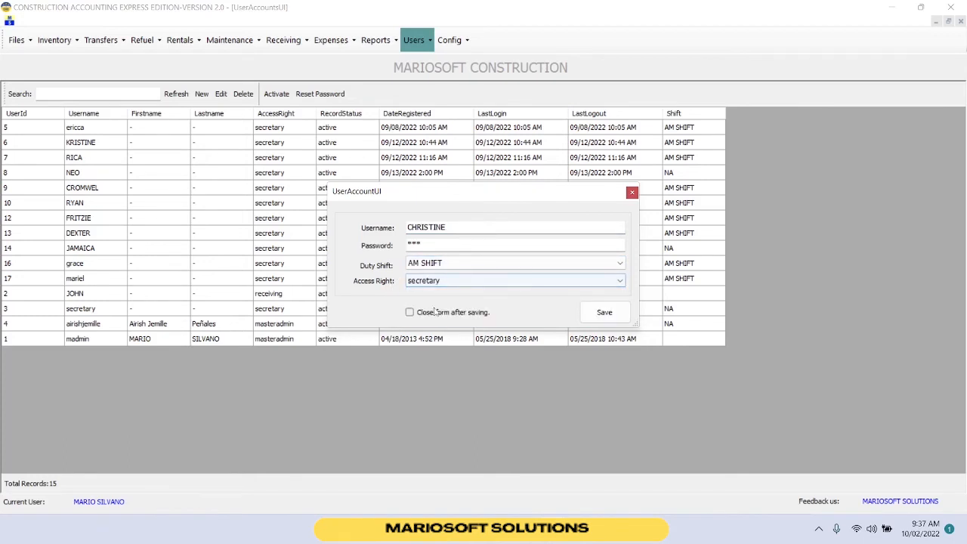
click(609, 313)
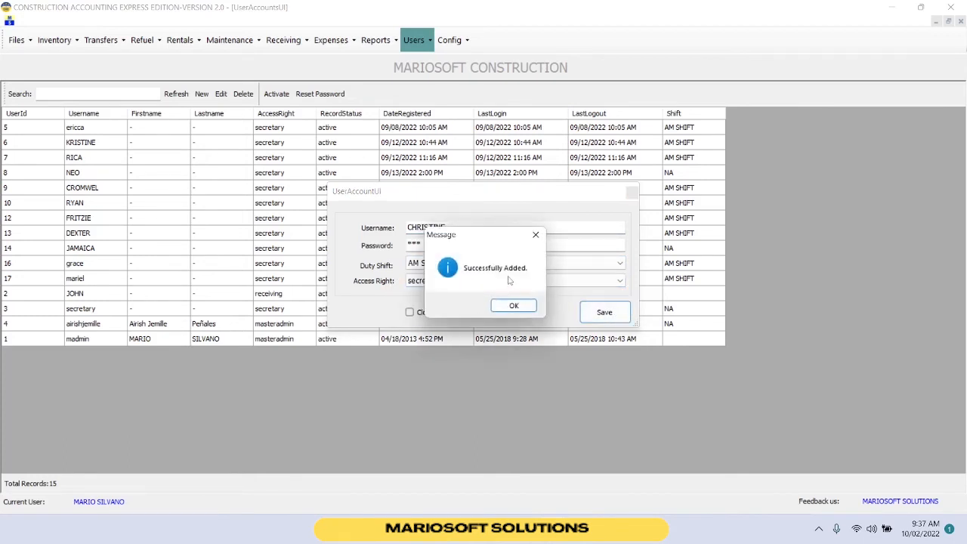
click(518, 307)
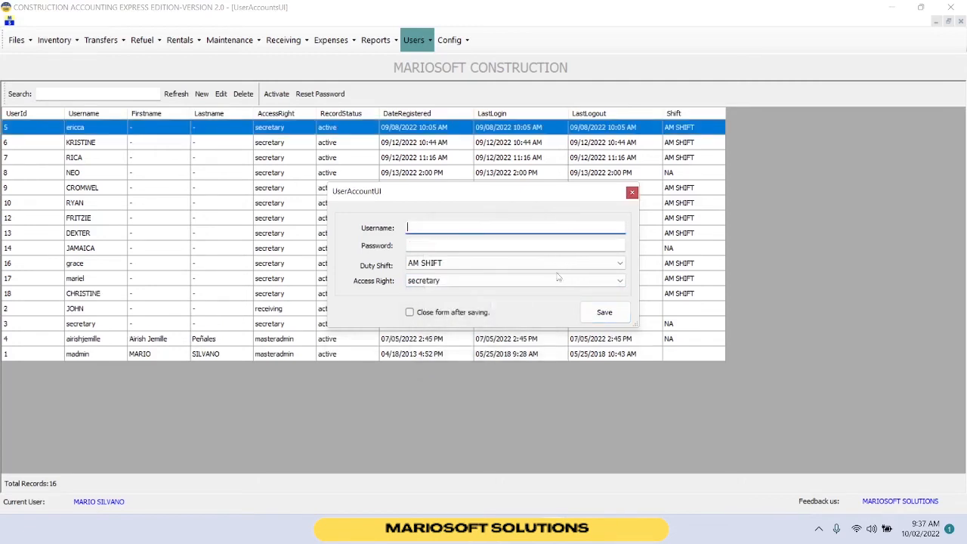
click(631, 193)
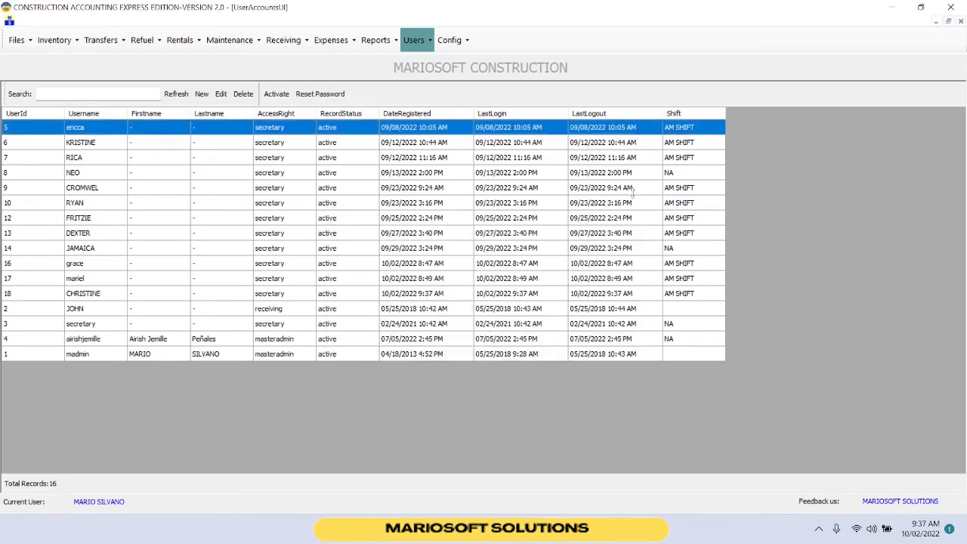
Add the Billing, Canvassing, Cashflows and Config menus to the secretary access right.
click(194, 295)
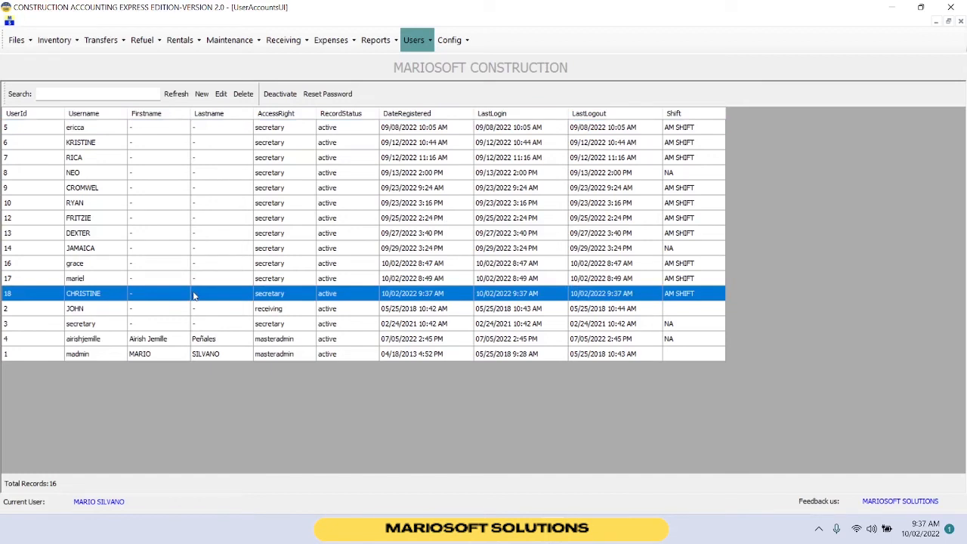
click(416, 40)
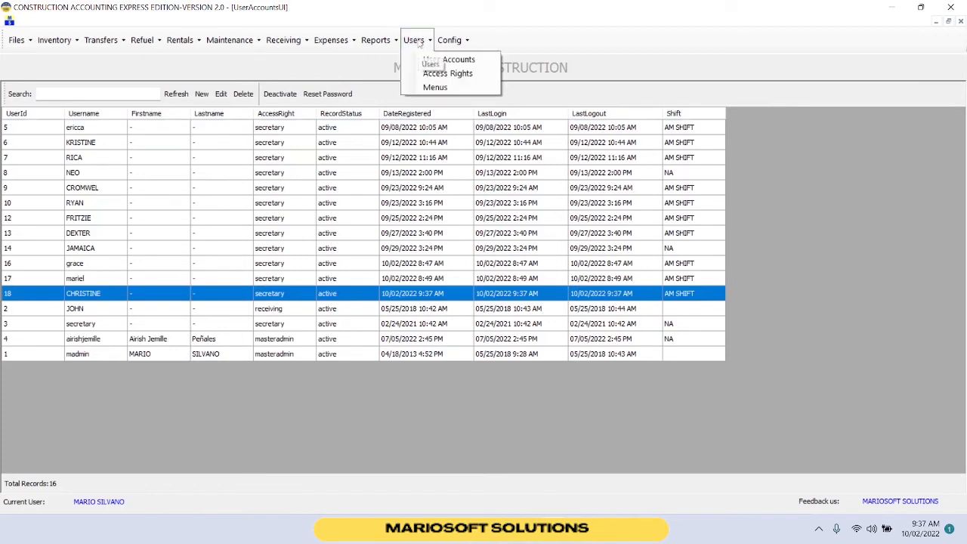
click(423, 74)
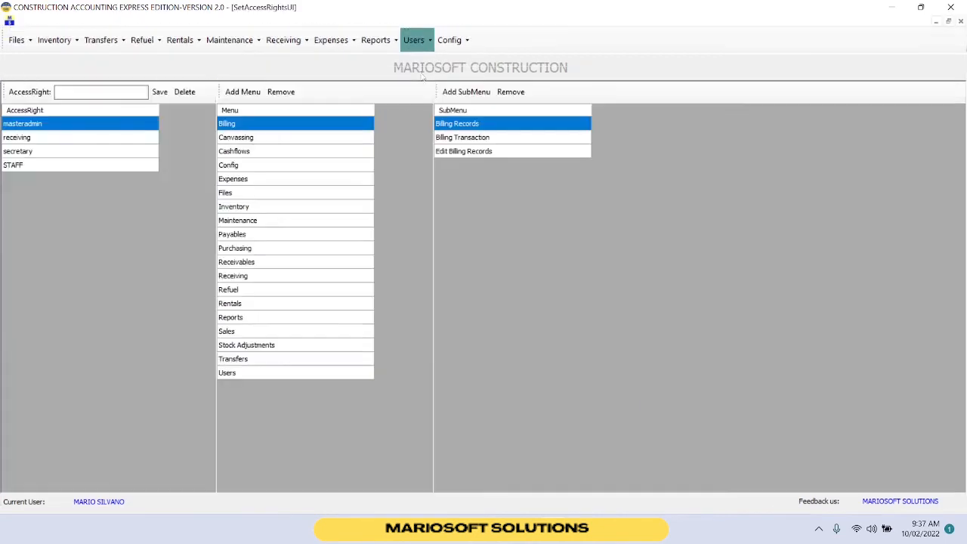
click(88, 152)
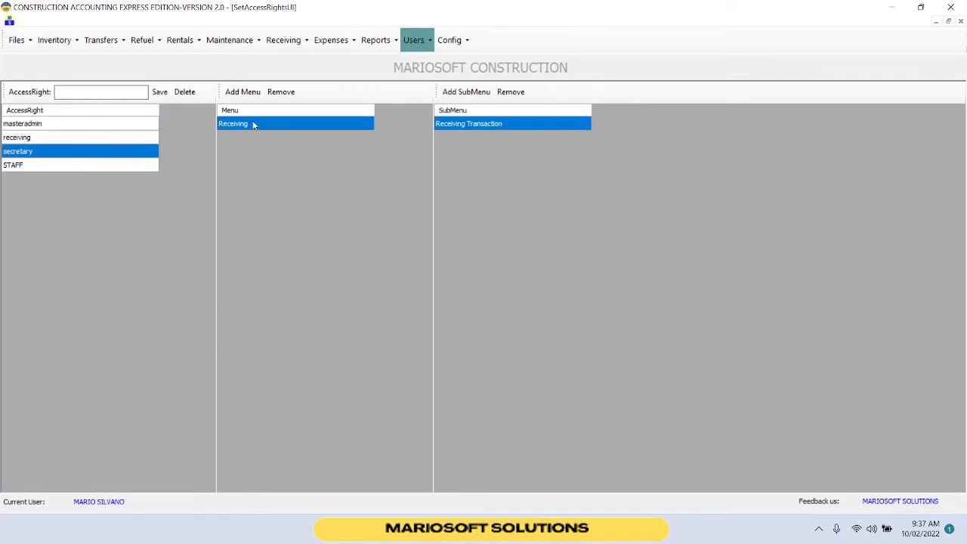
click(243, 95)
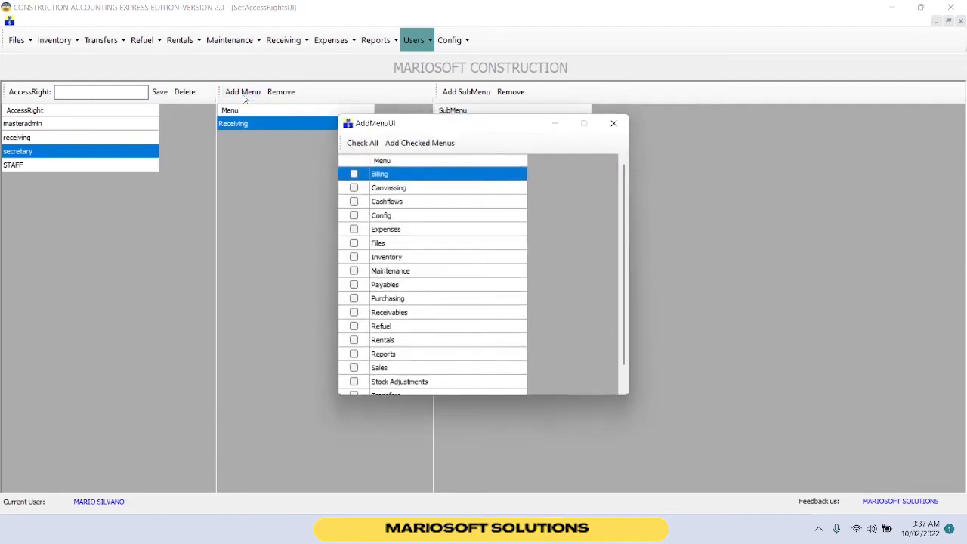
click(354, 175)
click(354, 188)
click(354, 201)
click(353, 215)
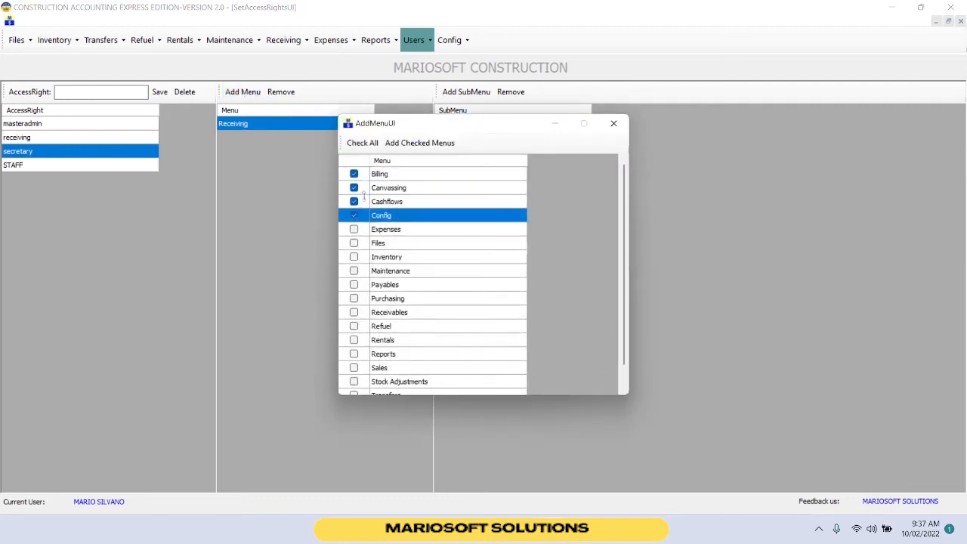
click(419, 143)
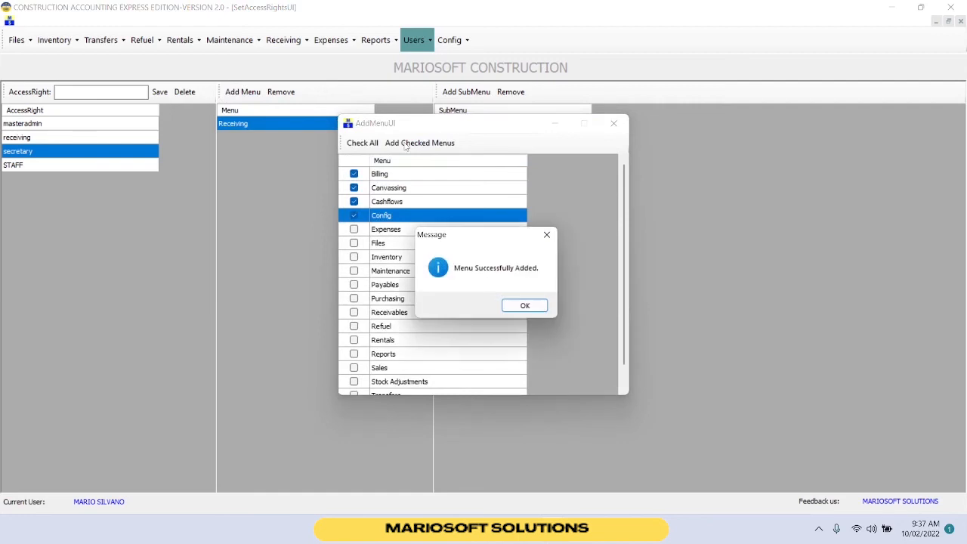
click(527, 307)
click(613, 123)
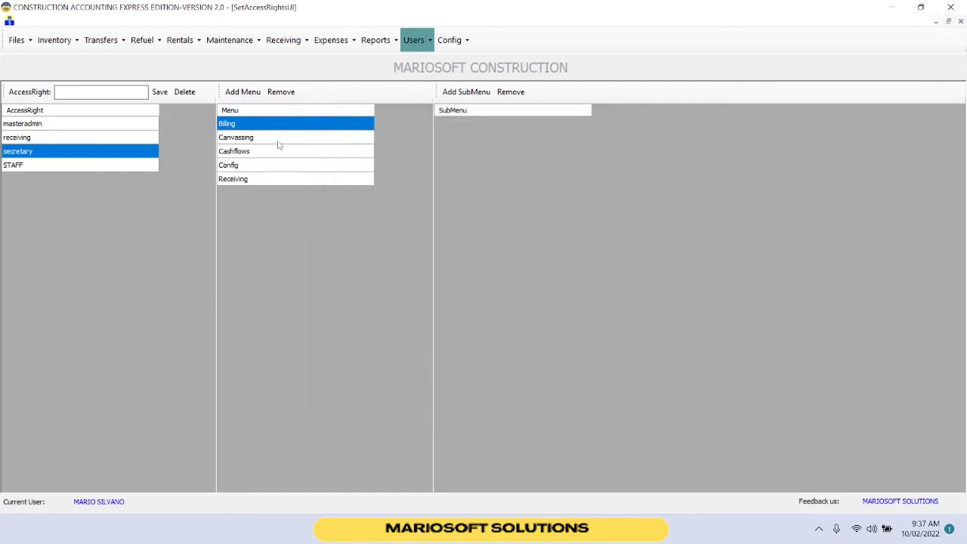
Remove the Config menu from the secretary access right.
click(266, 168)
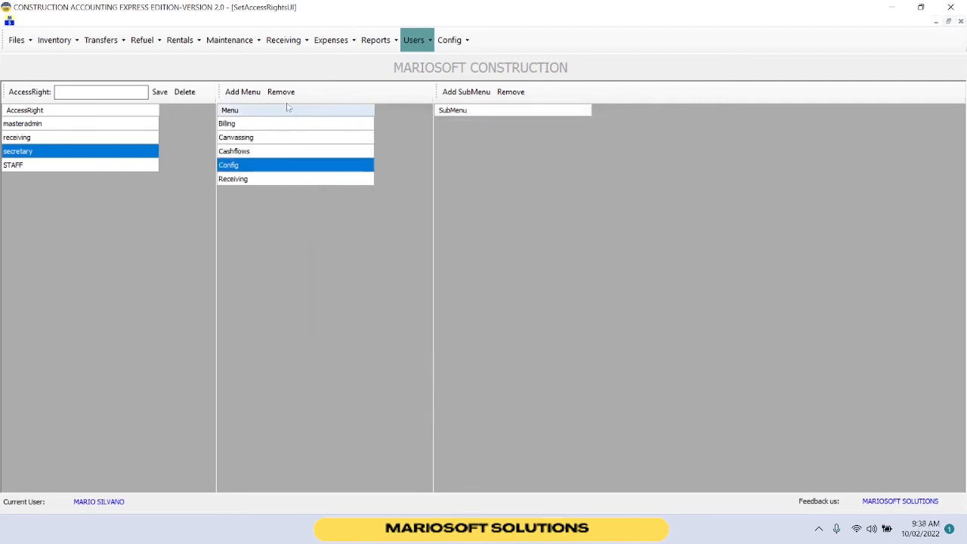
click(287, 94)
click(481, 302)
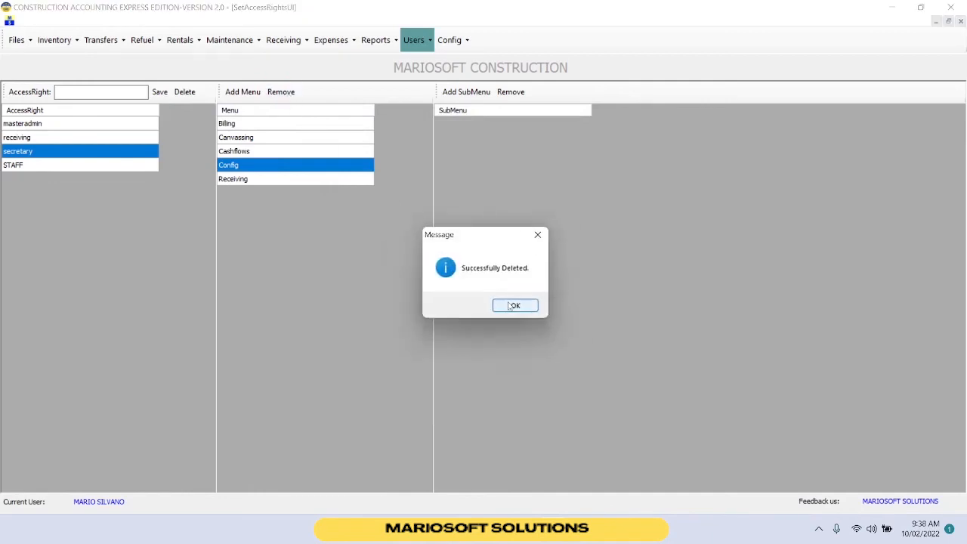
Remove the Cashflows menu from the secretary access right.
click(513, 304)
click(83, 152)
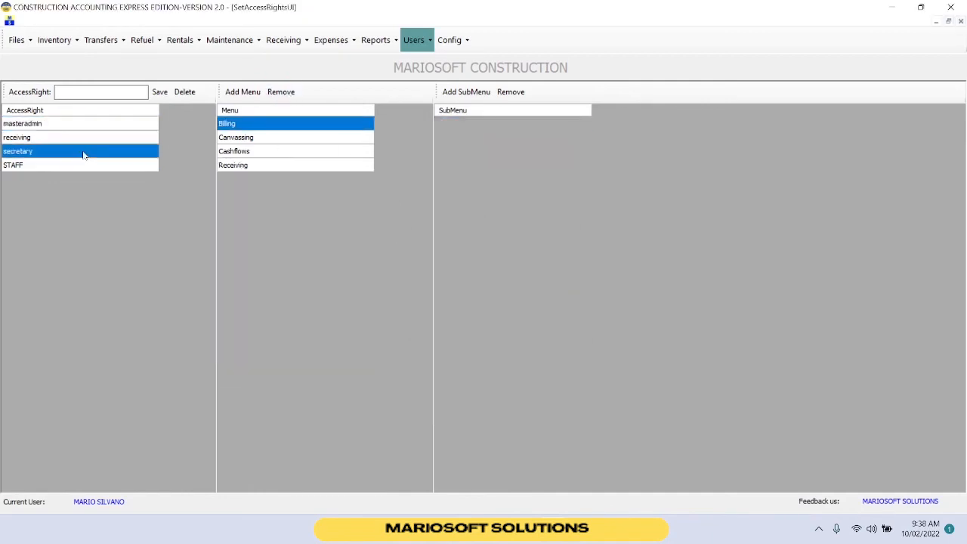
click(245, 151)
click(281, 91)
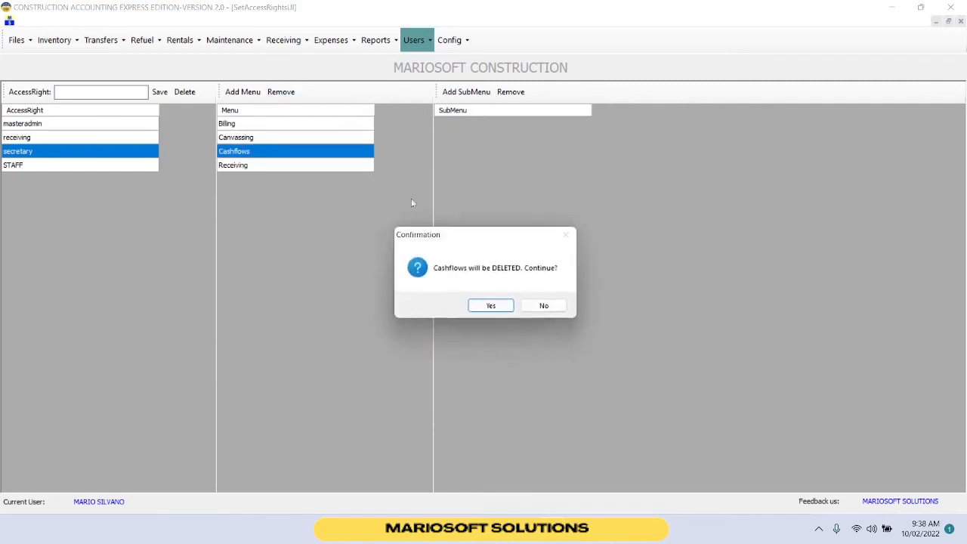
click(492, 305)
click(513, 305)
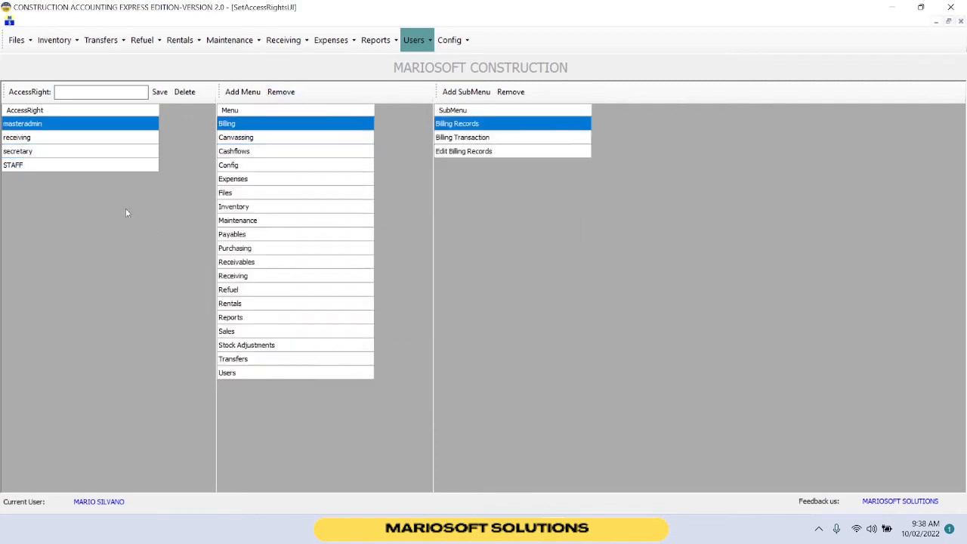
Remove the Canvassing menu from the secretary access right.
click(65, 154)
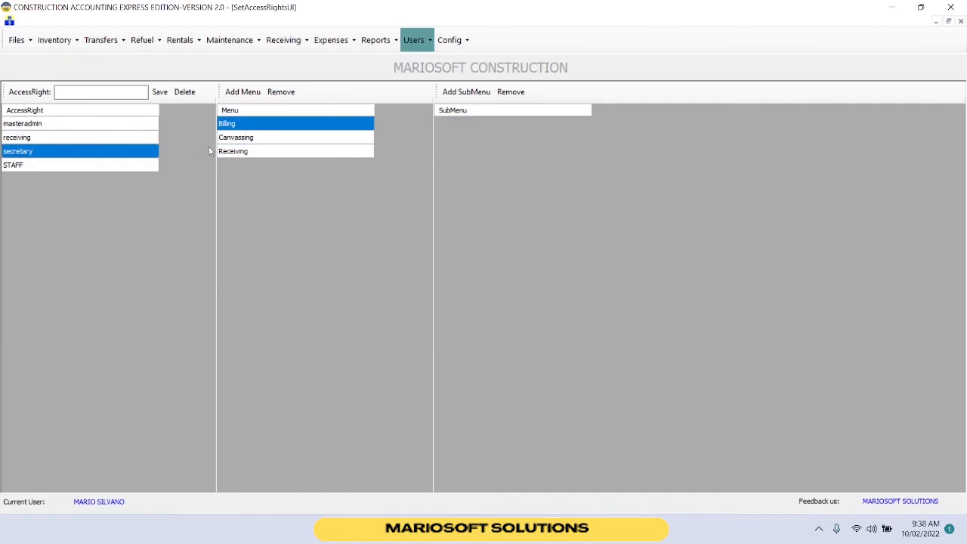
click(251, 138)
click(281, 91)
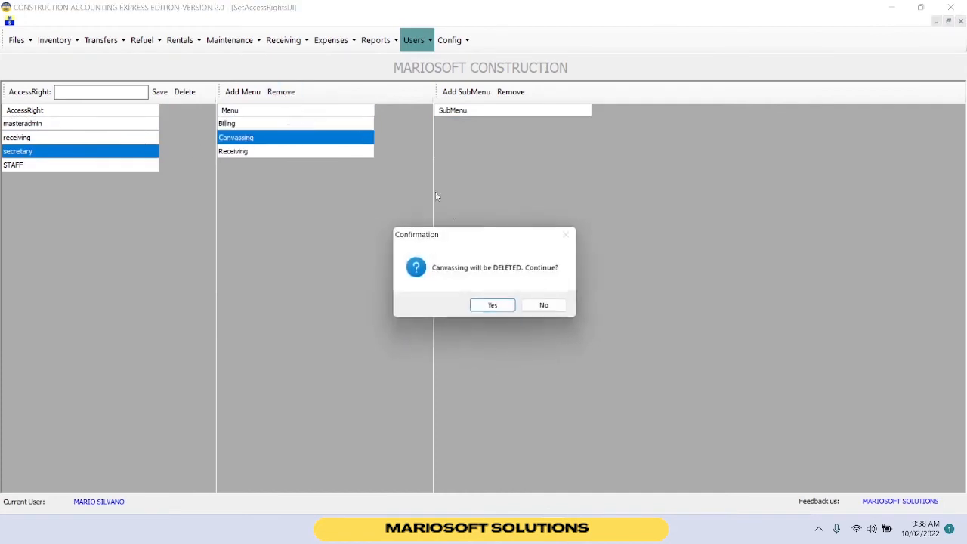
click(491, 305)
click(514, 305)
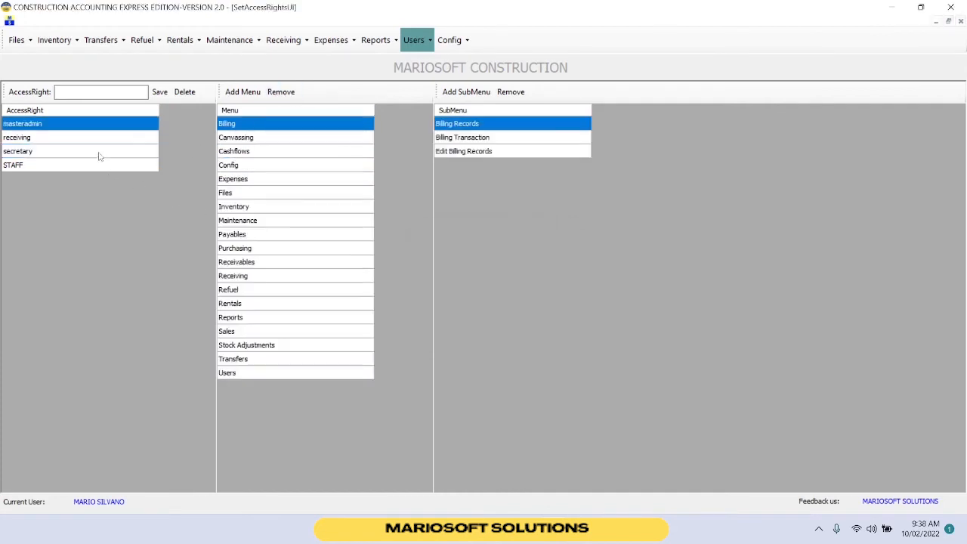
Remove the Billing menu from the secretary access right.
click(98, 153)
click(281, 91)
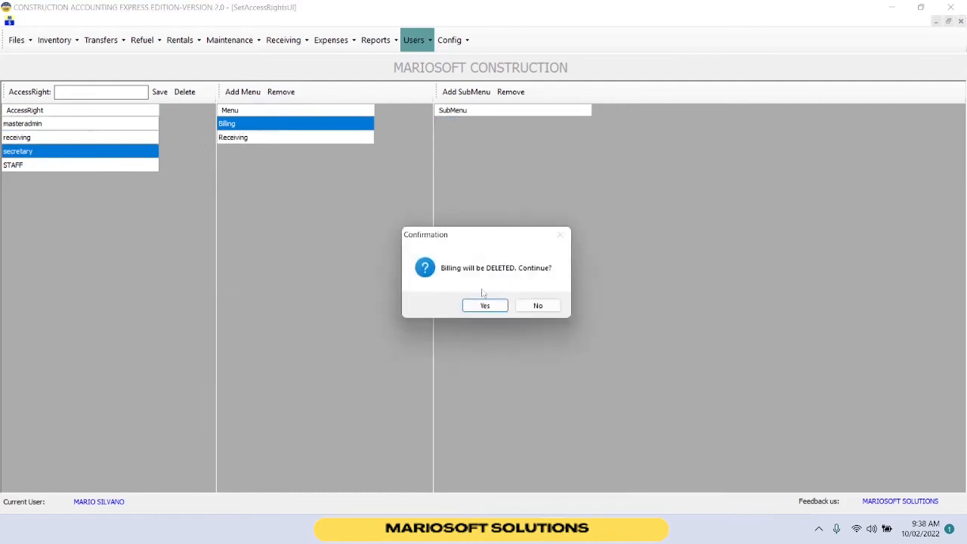
click(485, 305)
click(516, 304)
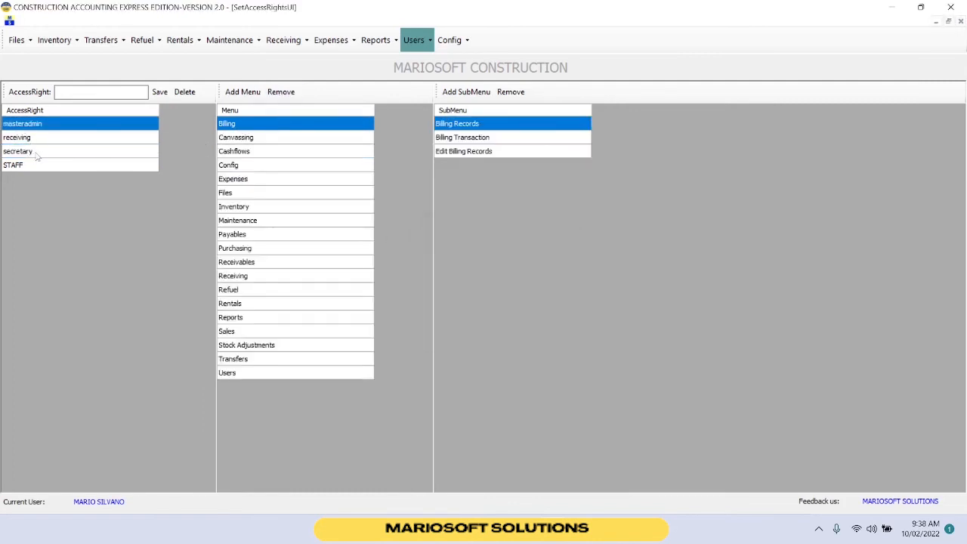
click(37, 153)
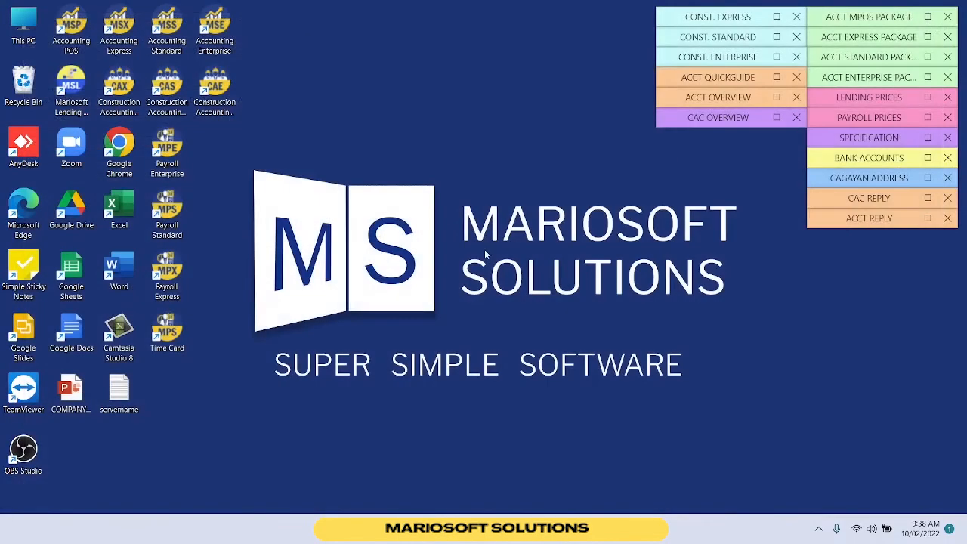
Relaunch Construction Accounting Express and log in with the new secretary user's username and account password.
double_click(122, 86)
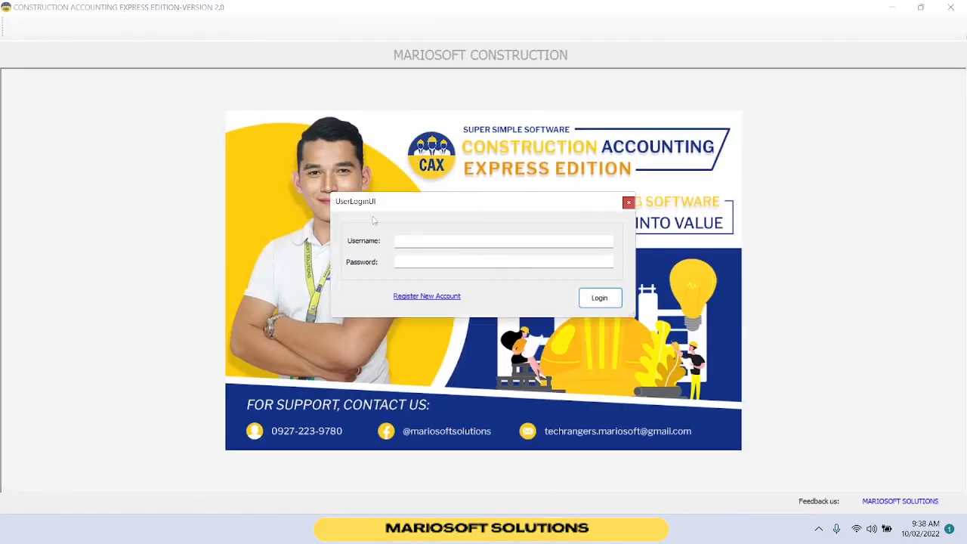
click(426, 242)
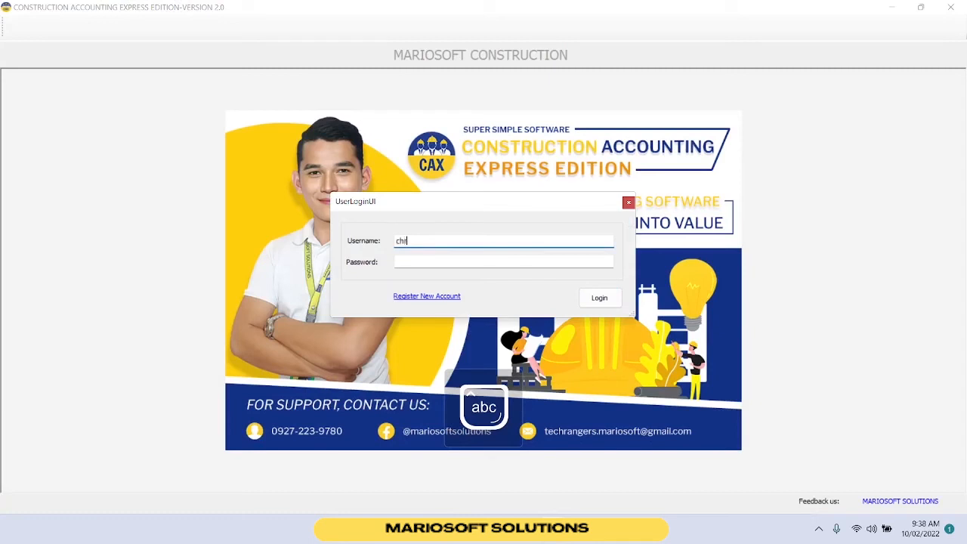
text(christine)
key(Tab)
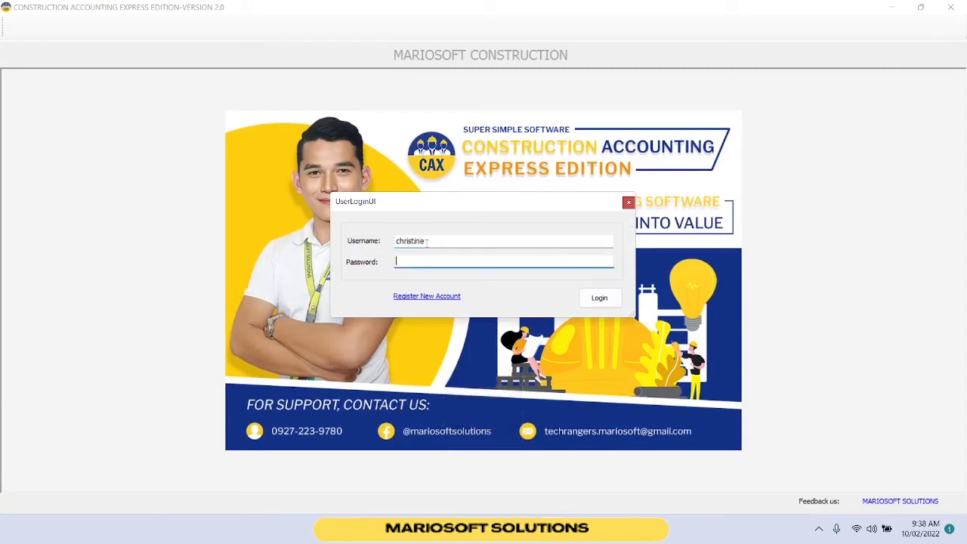
text(*)
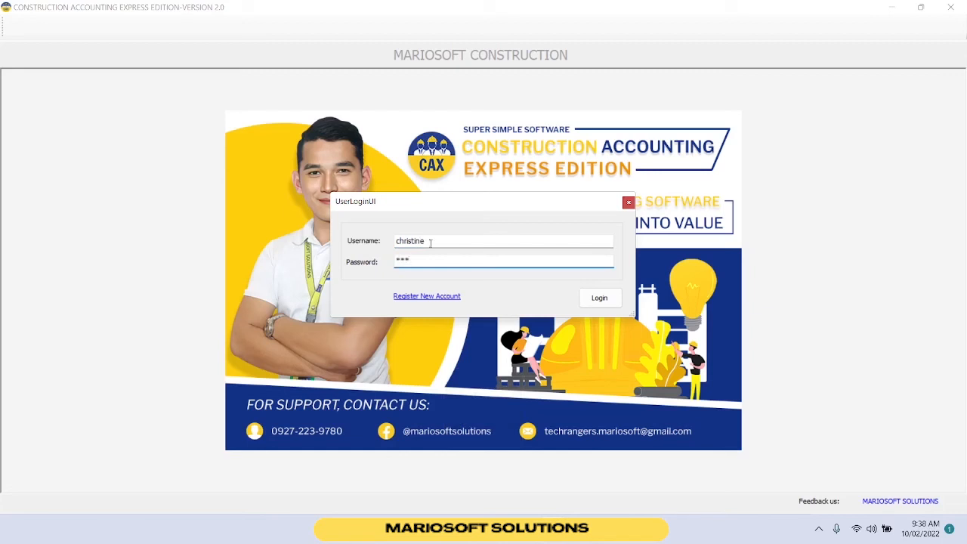
click(596, 301)
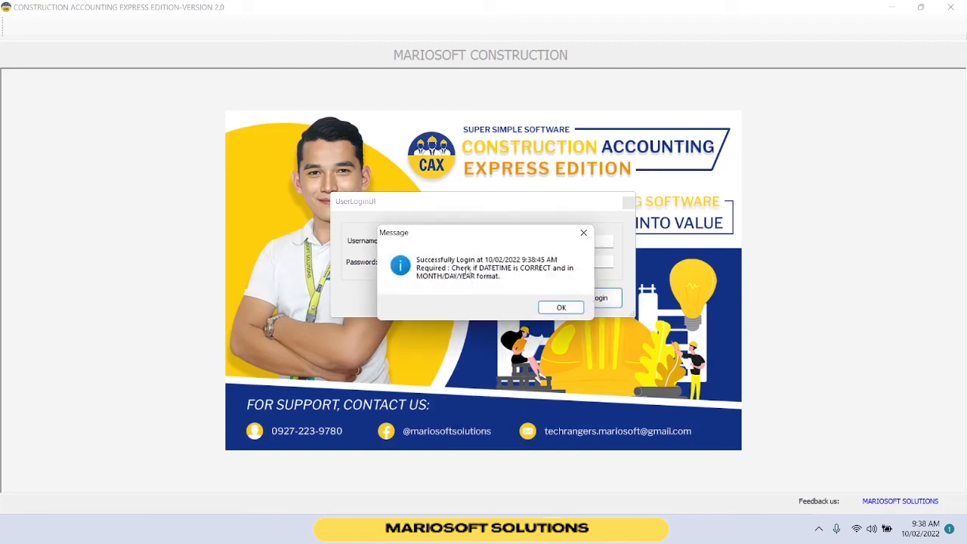